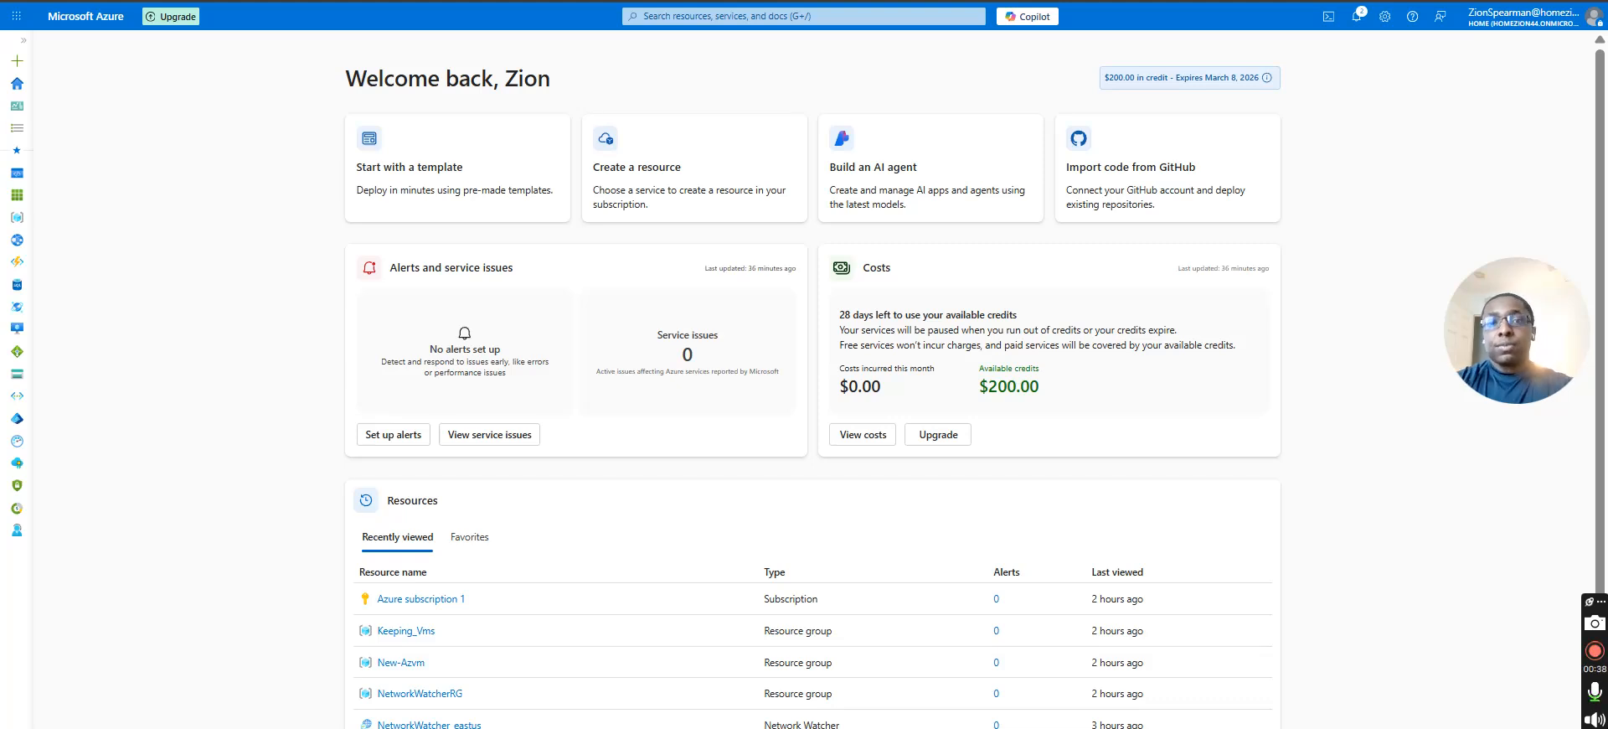
# Step: Open the tenant properties in Microsoft Entra ID, review the access management setting for Azure resources, and close the page
pyautogui.click(871, 15)
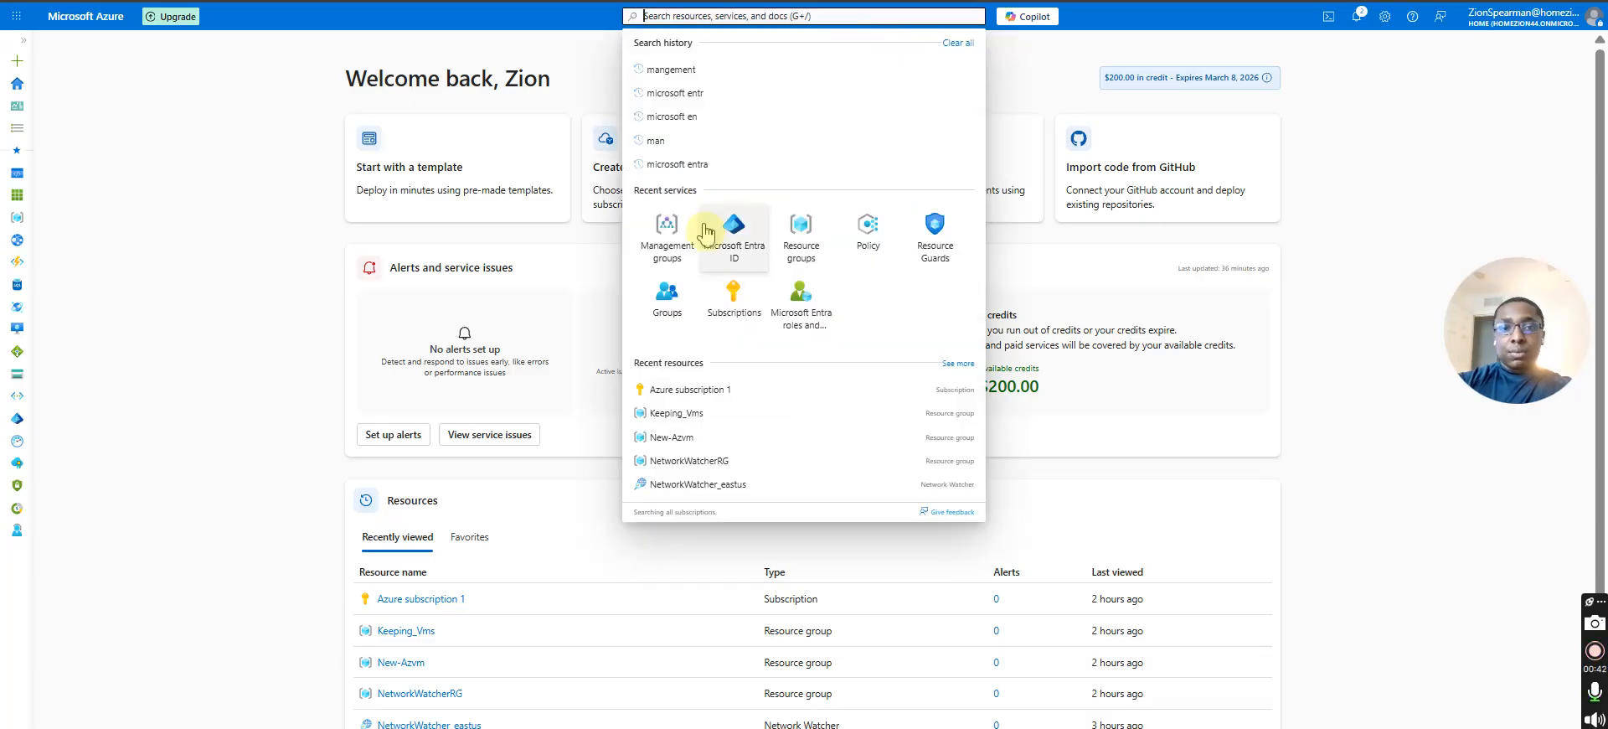
pyautogui.click(735, 223)
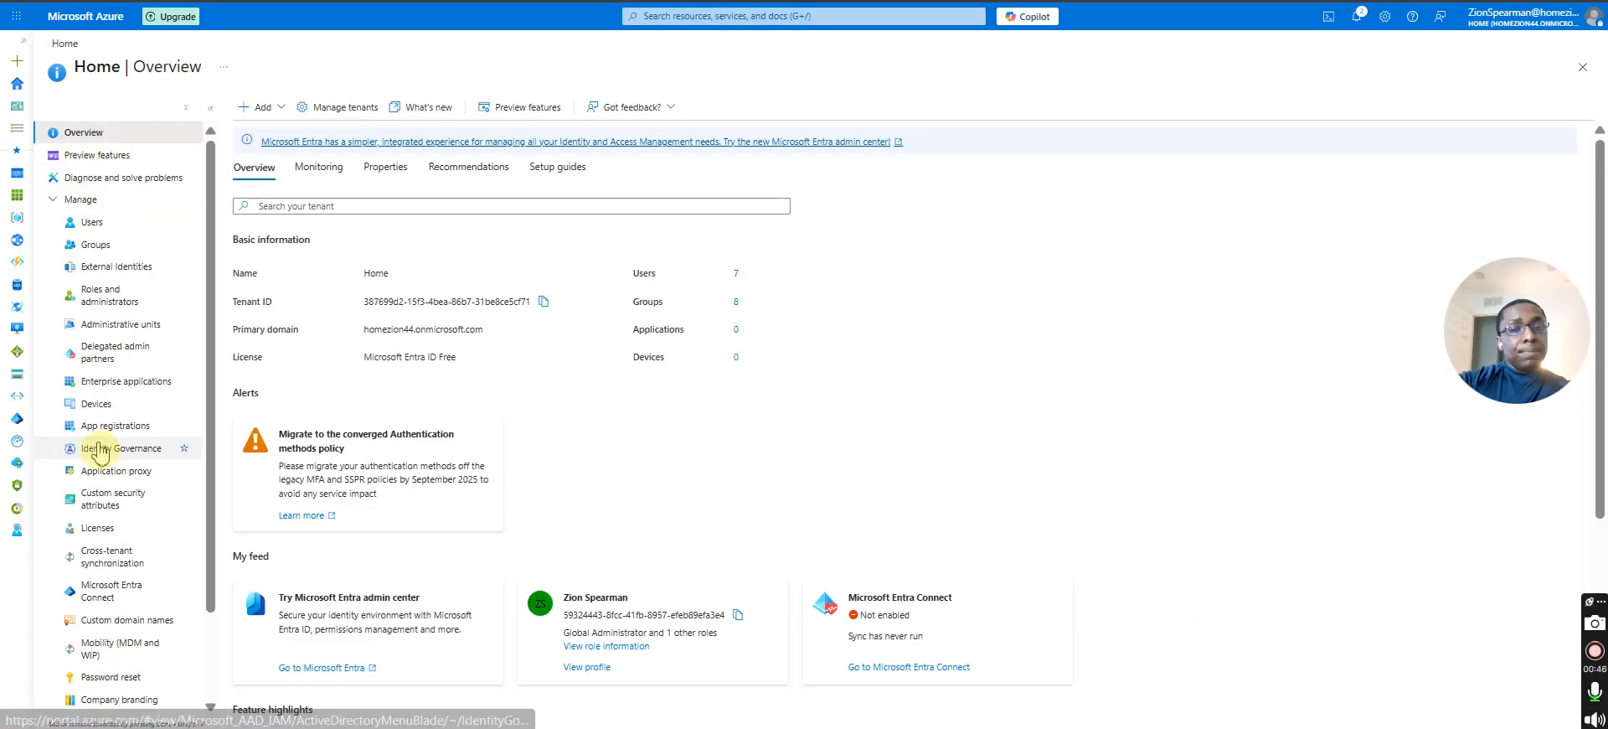
pyautogui.scroll(-1, 99, 452)
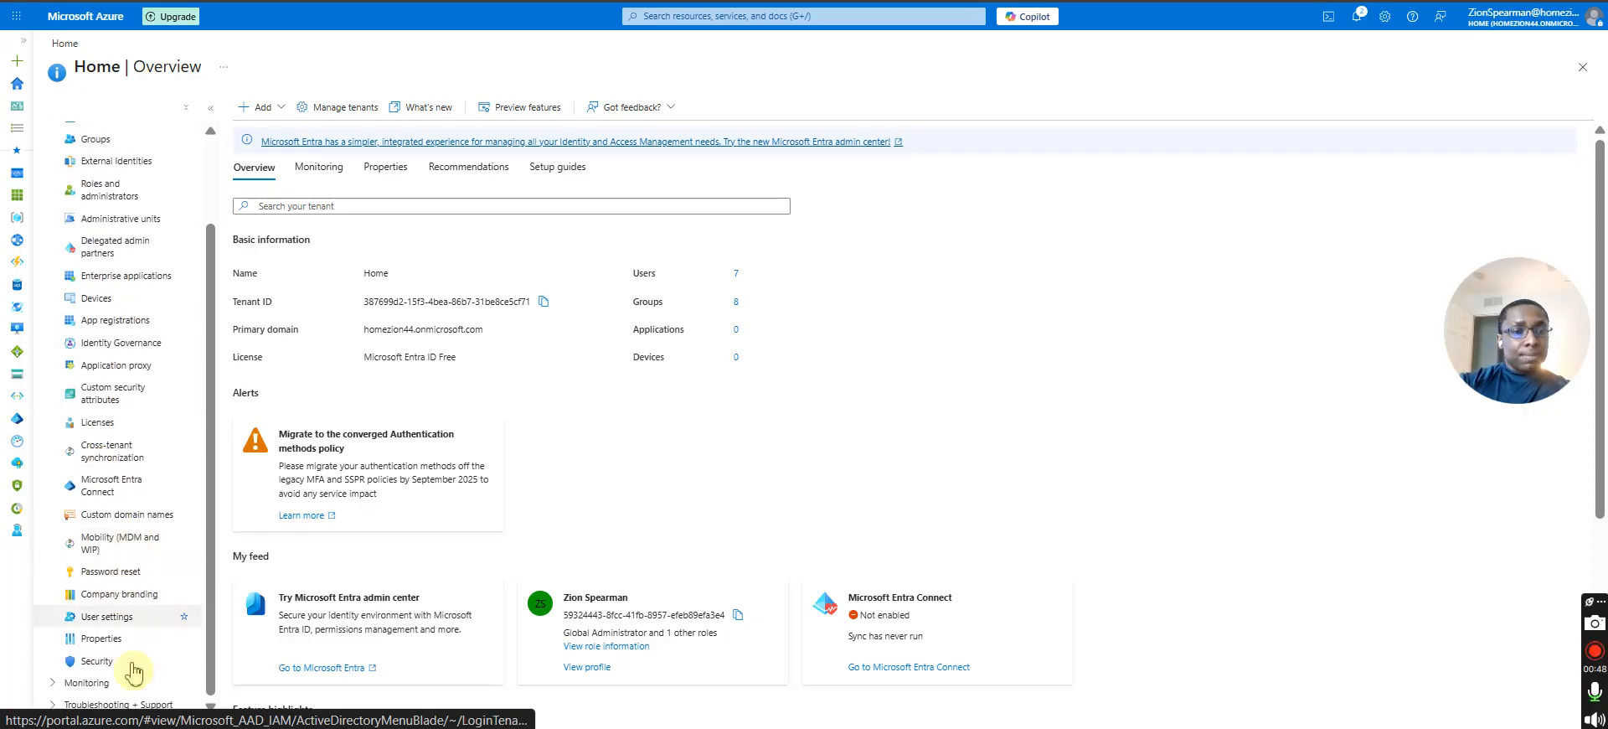
pyautogui.click(113, 637)
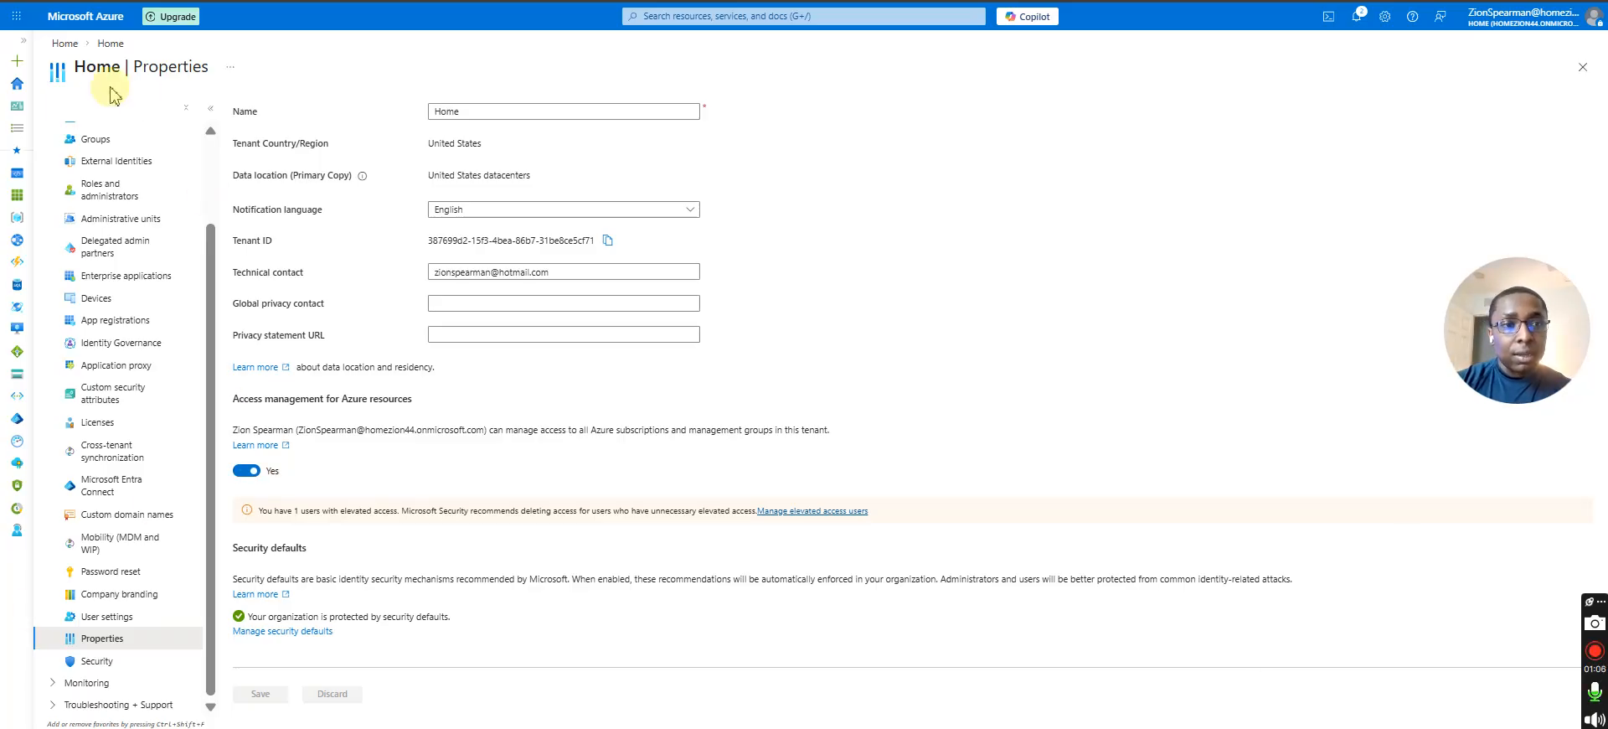
pyautogui.scroll(2, 59, 250)
pyautogui.scroll(-2, 59, 251)
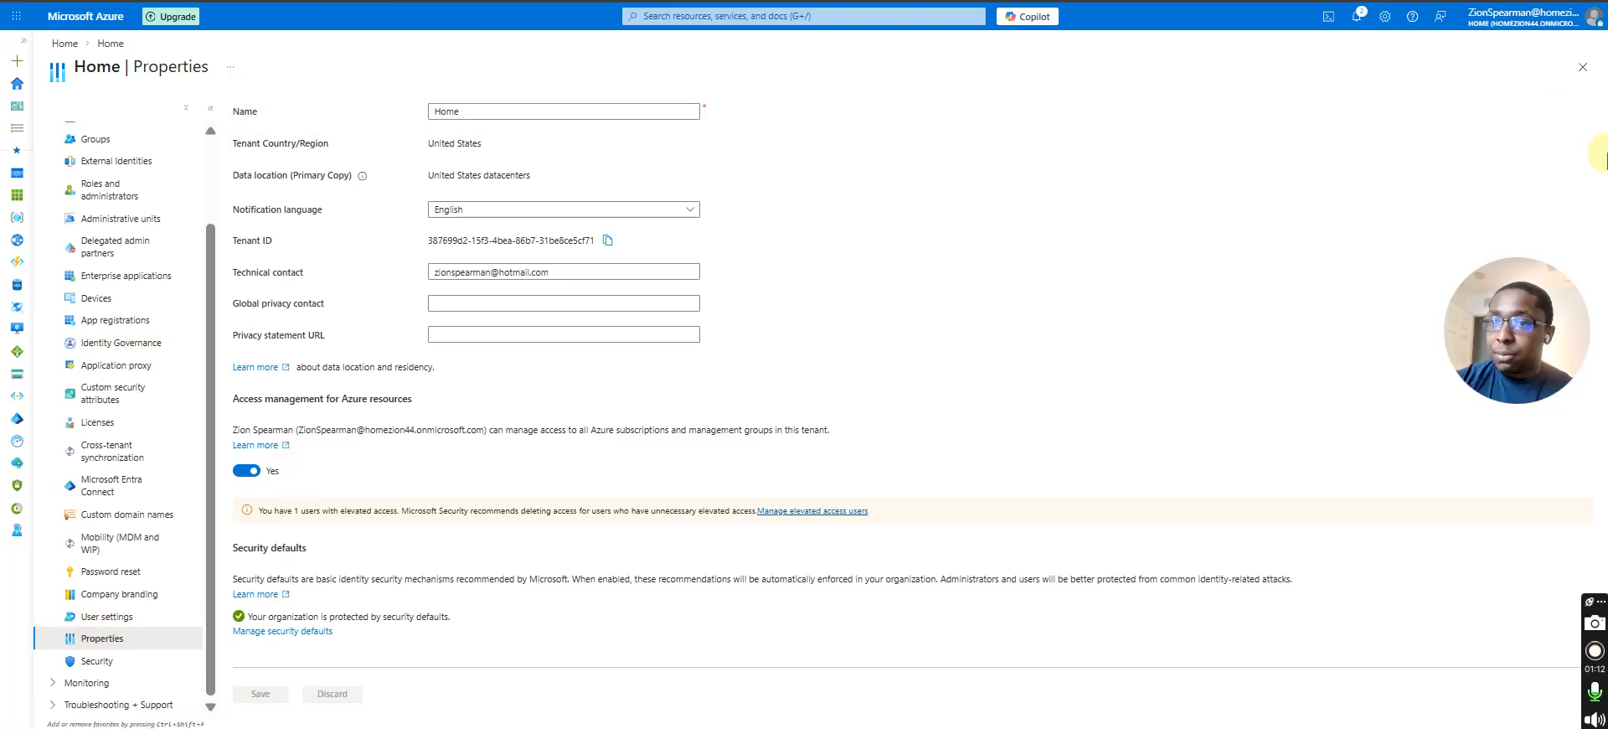
pyautogui.click(1584, 69)
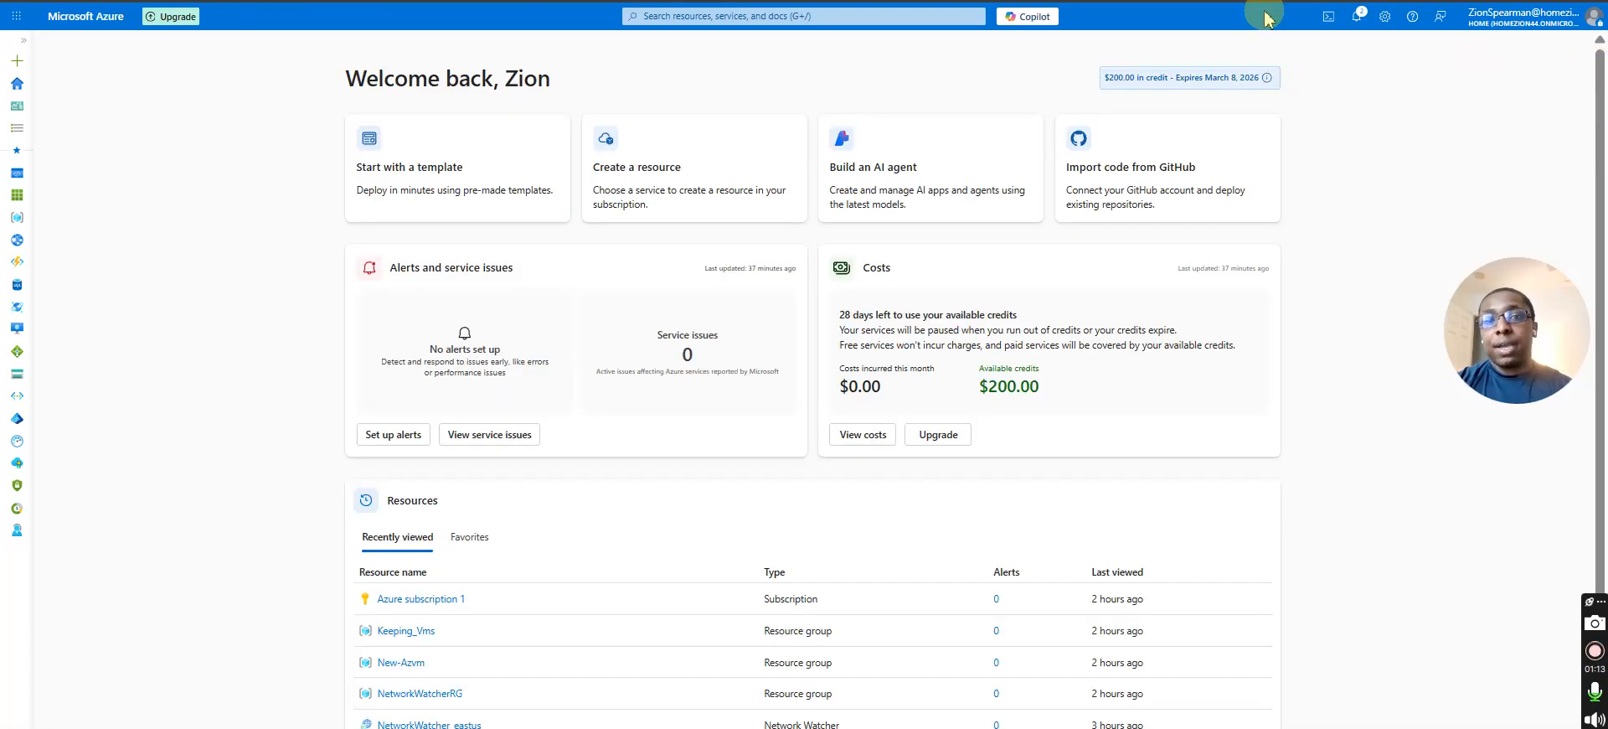
# Step: Search the portal for "man" and open the Management groups service to view the Tenant Root Group hierarchy
pyautogui.click(762, 23)
pyautogui.write('man')
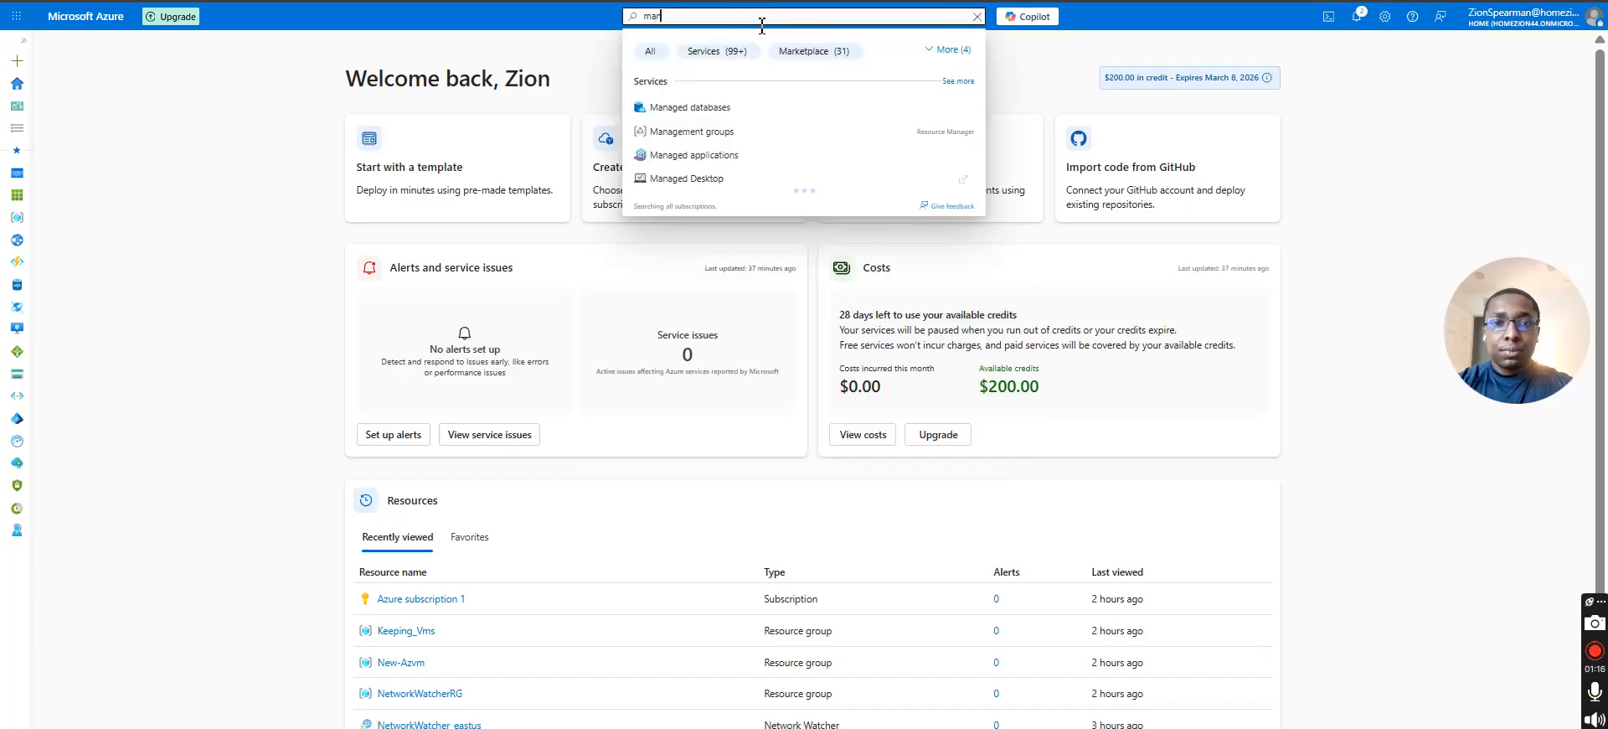
pyautogui.click(707, 133)
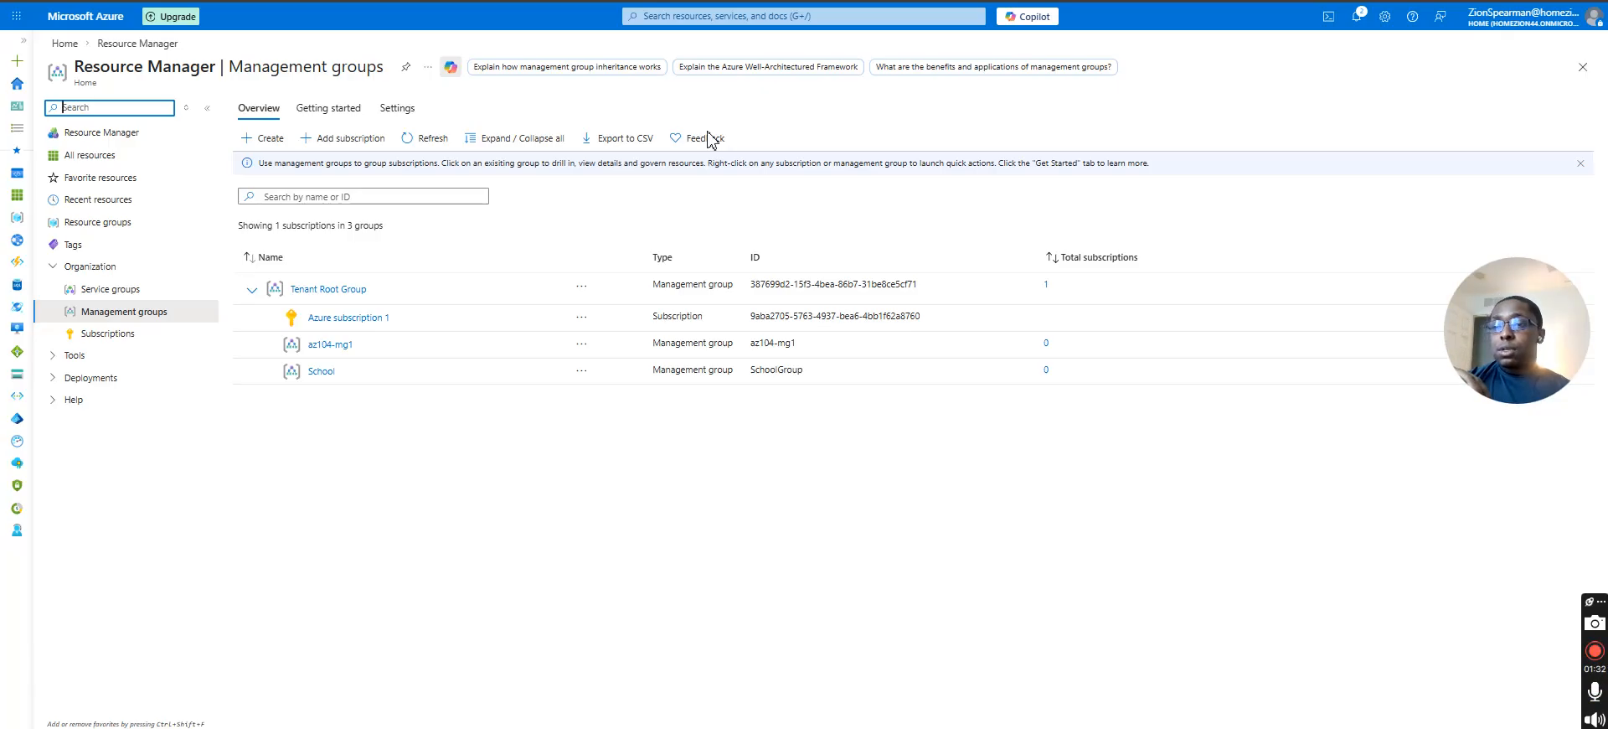
pyautogui.click(344, 321)
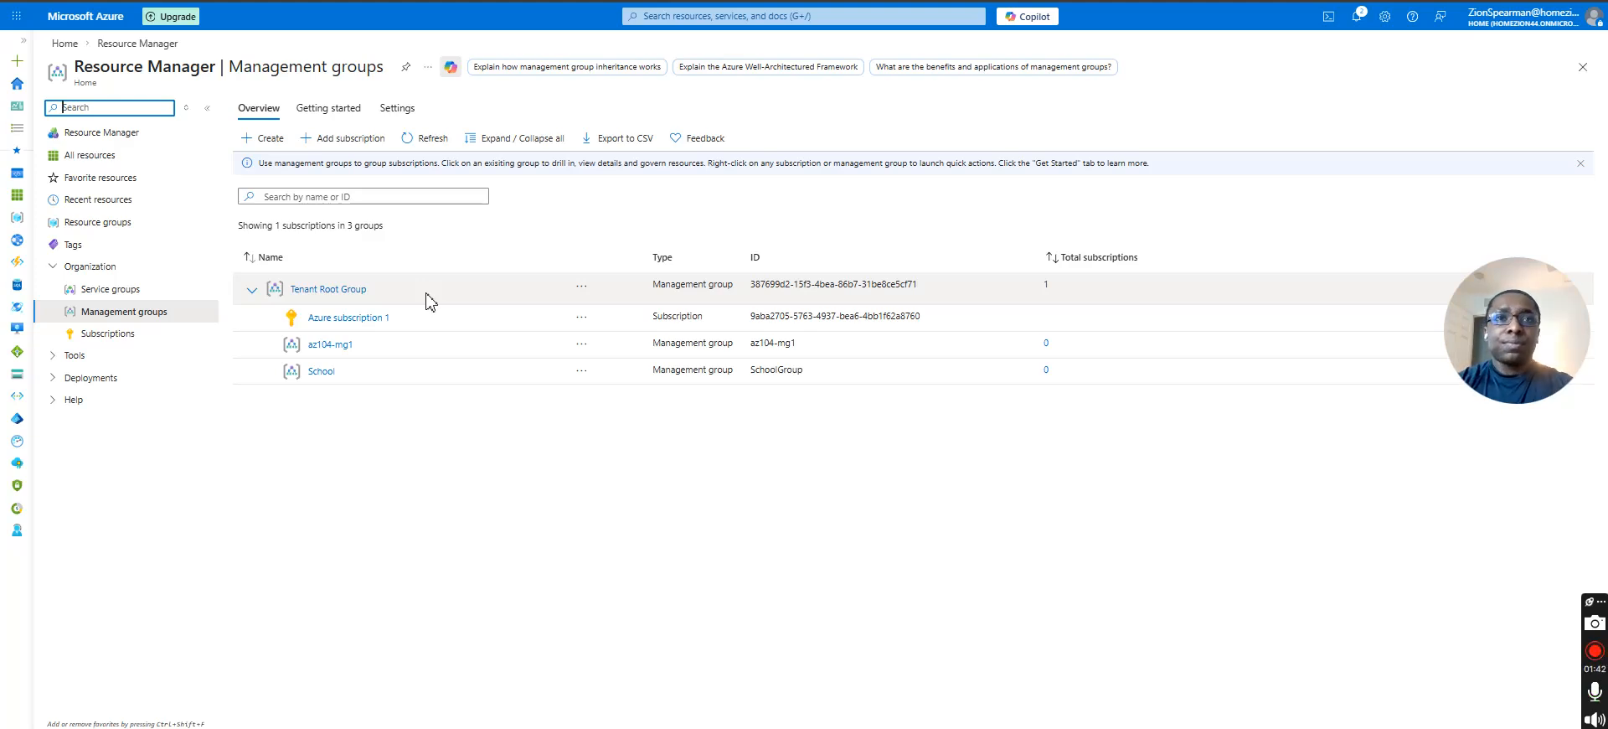
# Step: Start a new management group under the Tenant Root Group and enter az104-mg1 as its ID
pyautogui.click(250, 144)
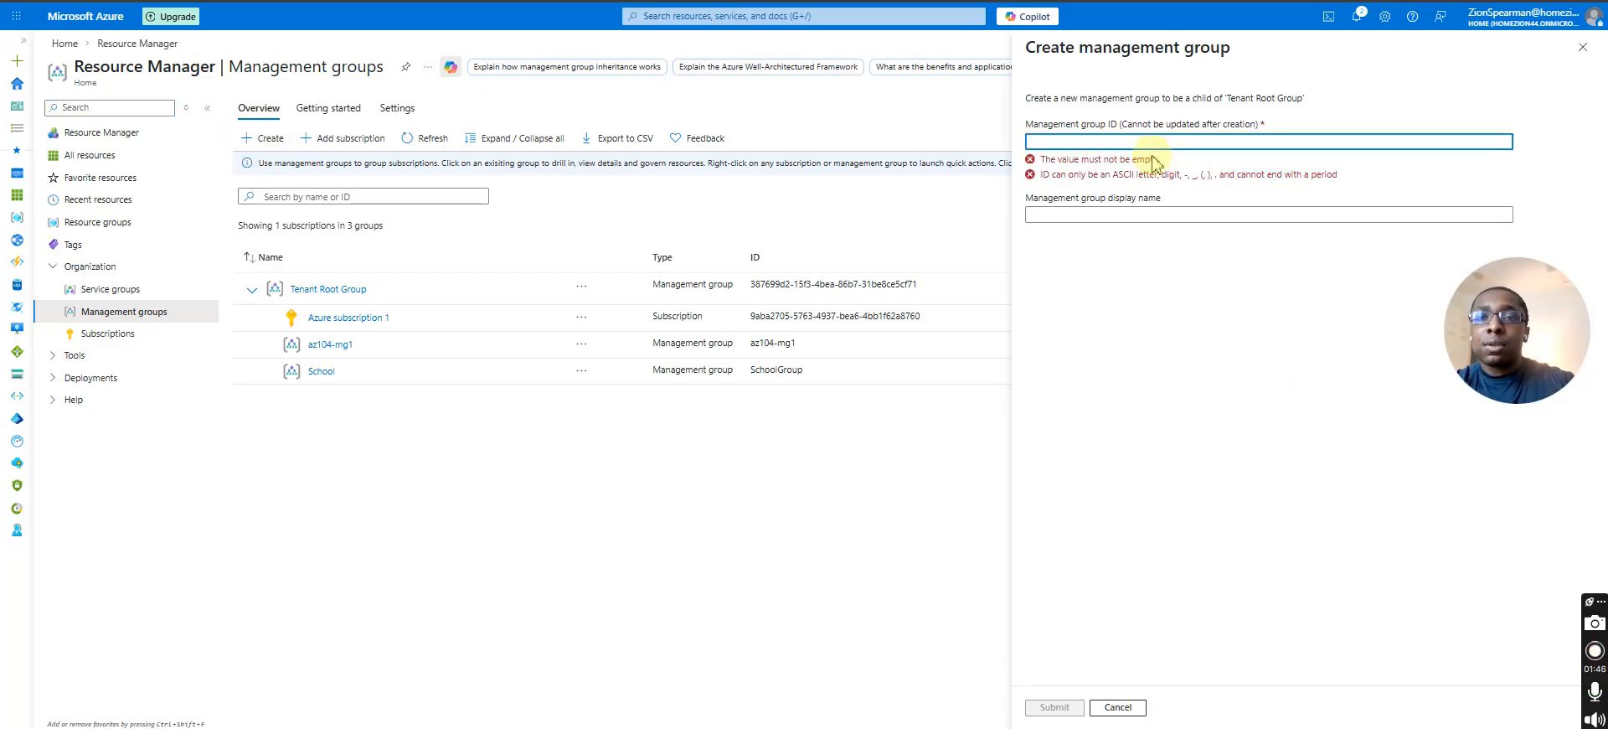
pyautogui.write('a')
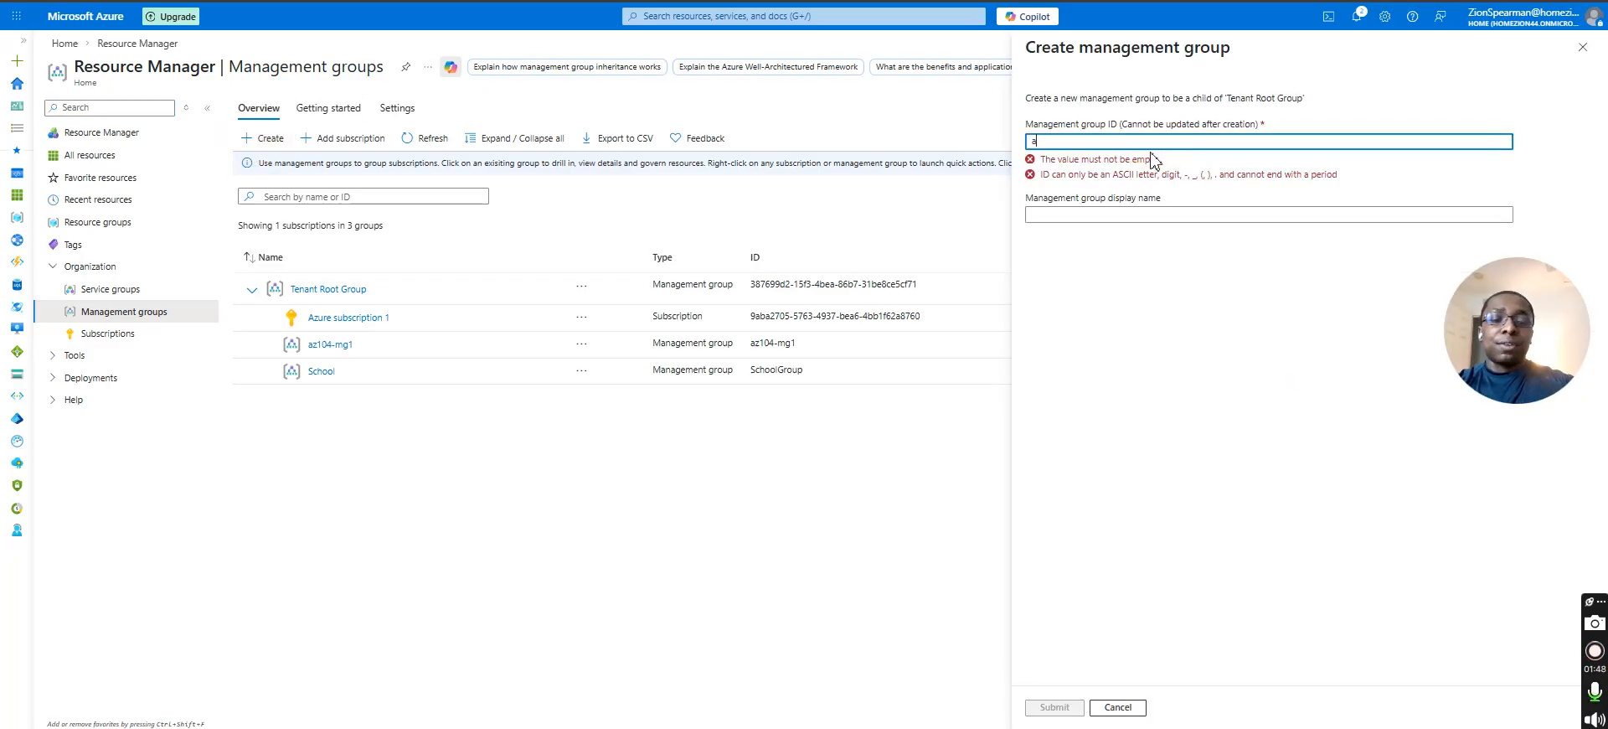
pyautogui.write('z104-')
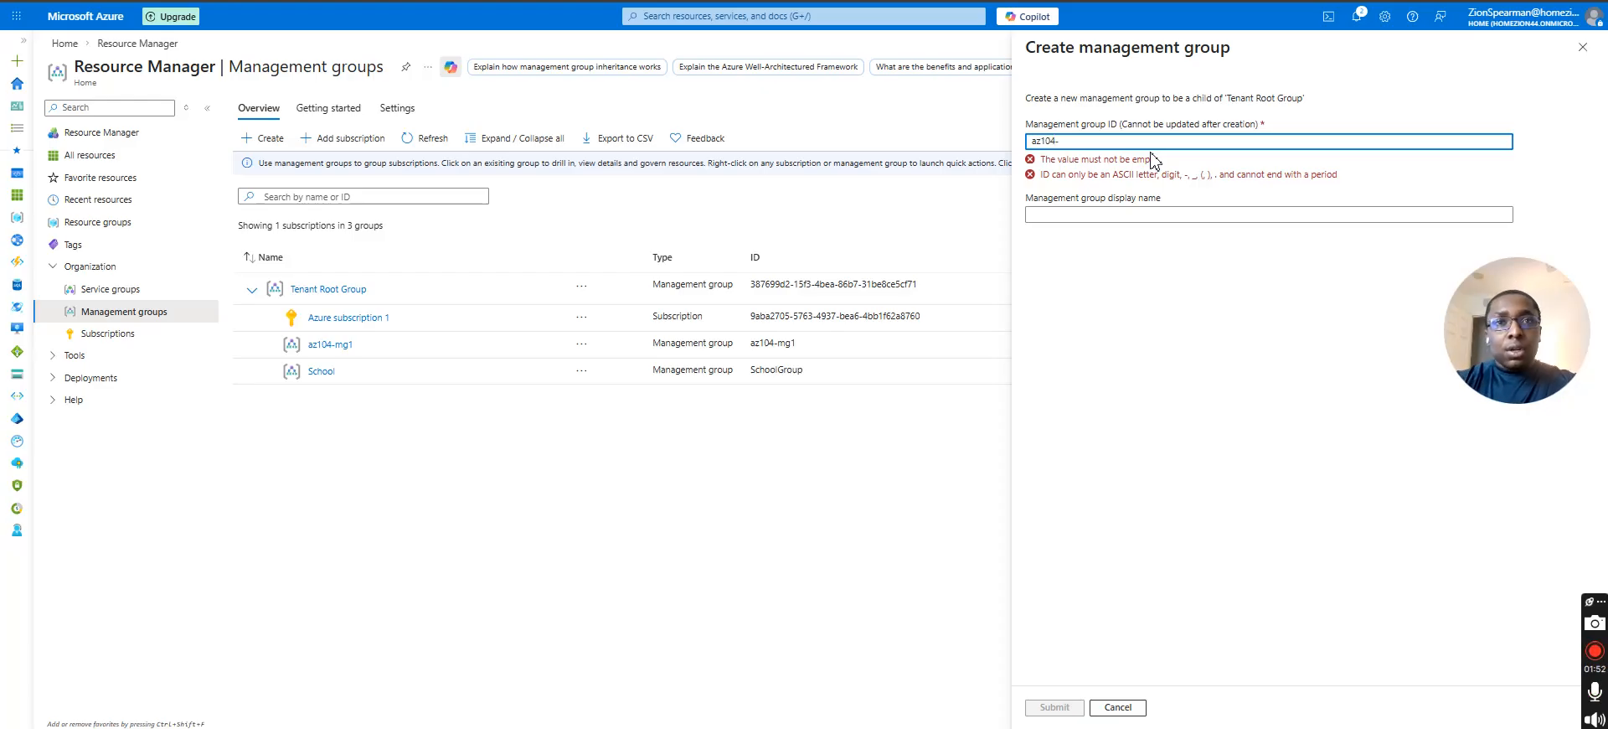
pyautogui.write('mg1')
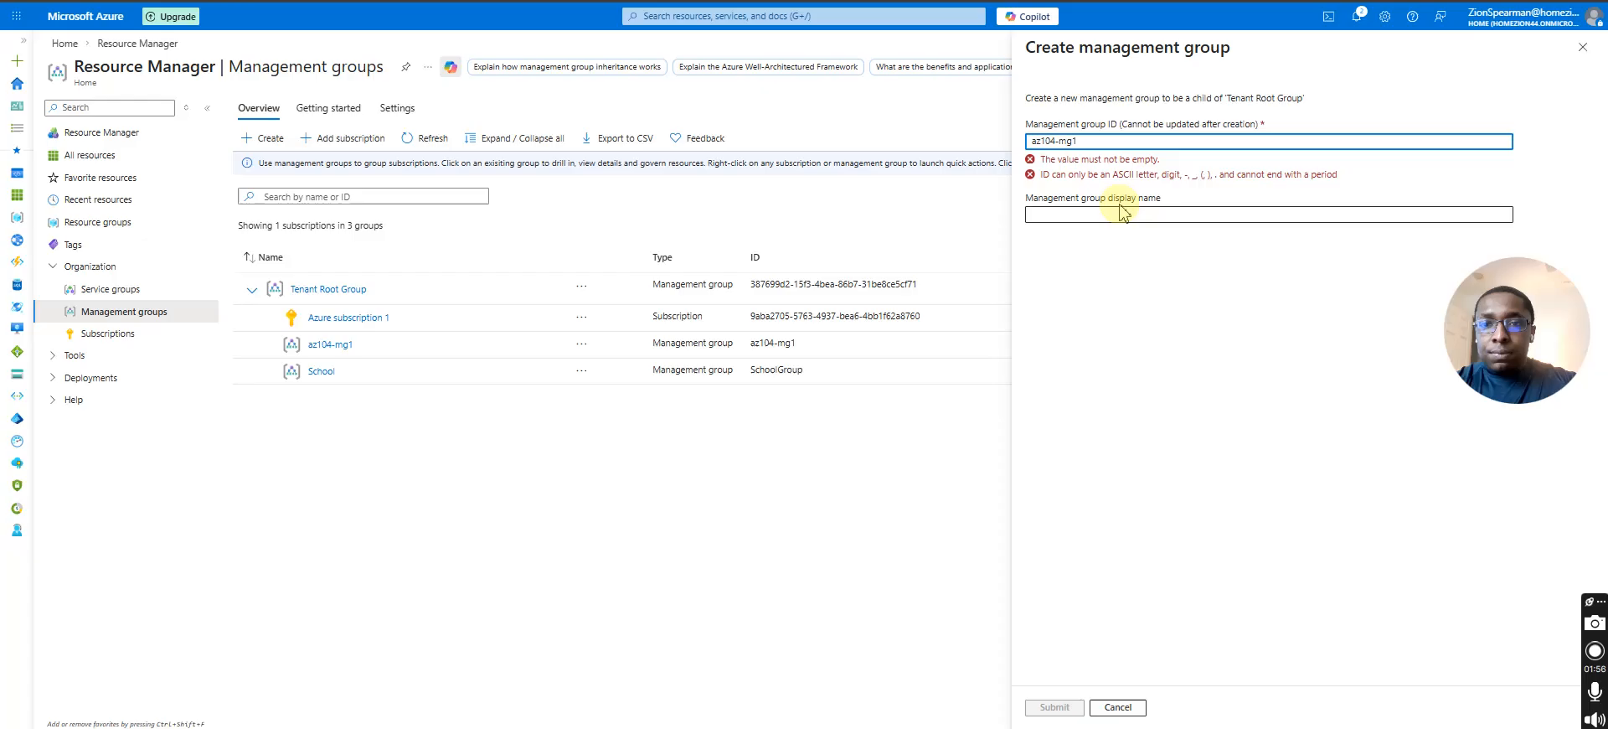
pyautogui.click(1122, 214)
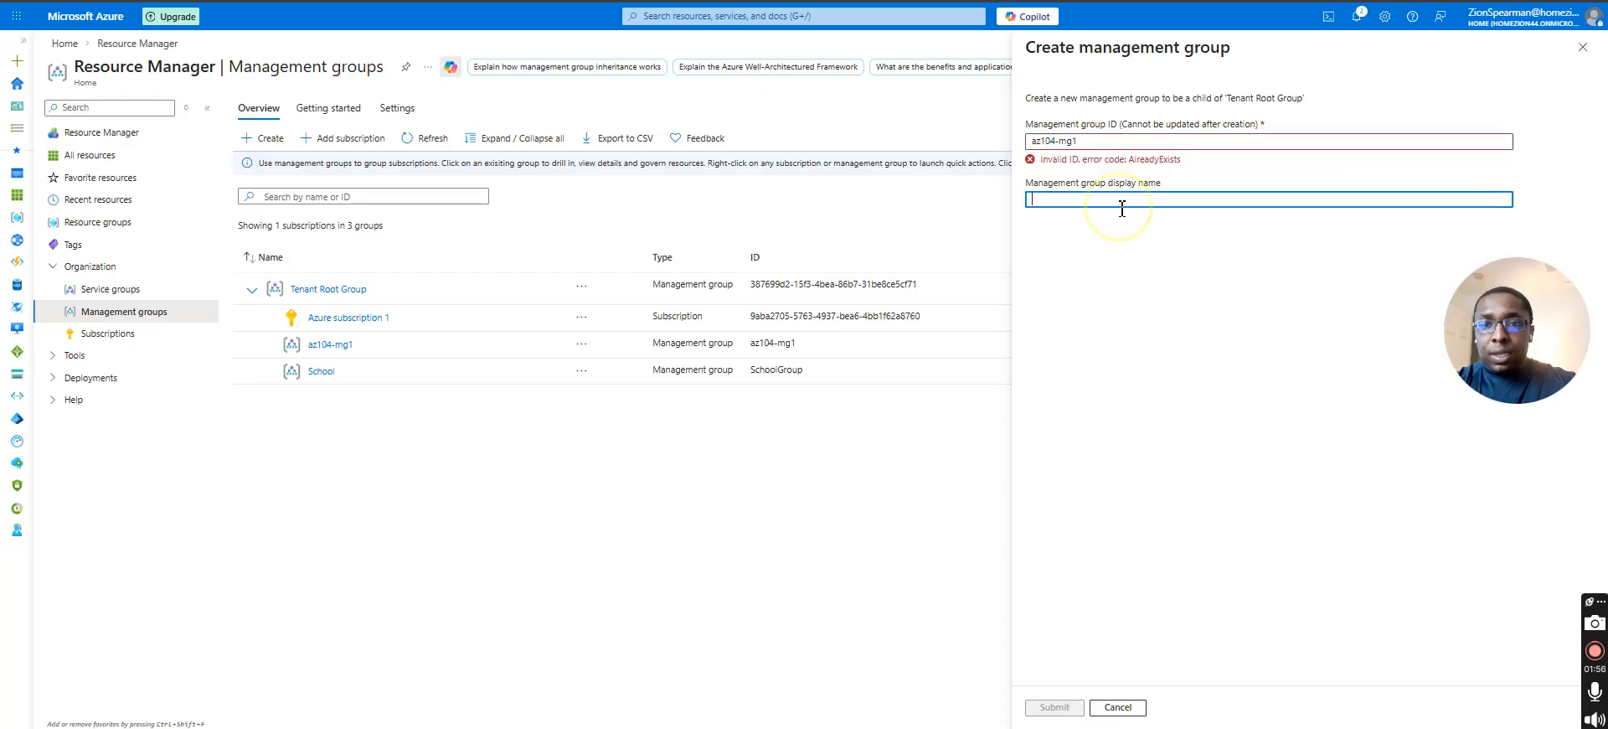
# Step: Change the new management group's ID to az104-mg2, enter az104-mg2 as the display name, and submit it
pyautogui.click(1111, 144)
pyautogui.press('BackSpace')
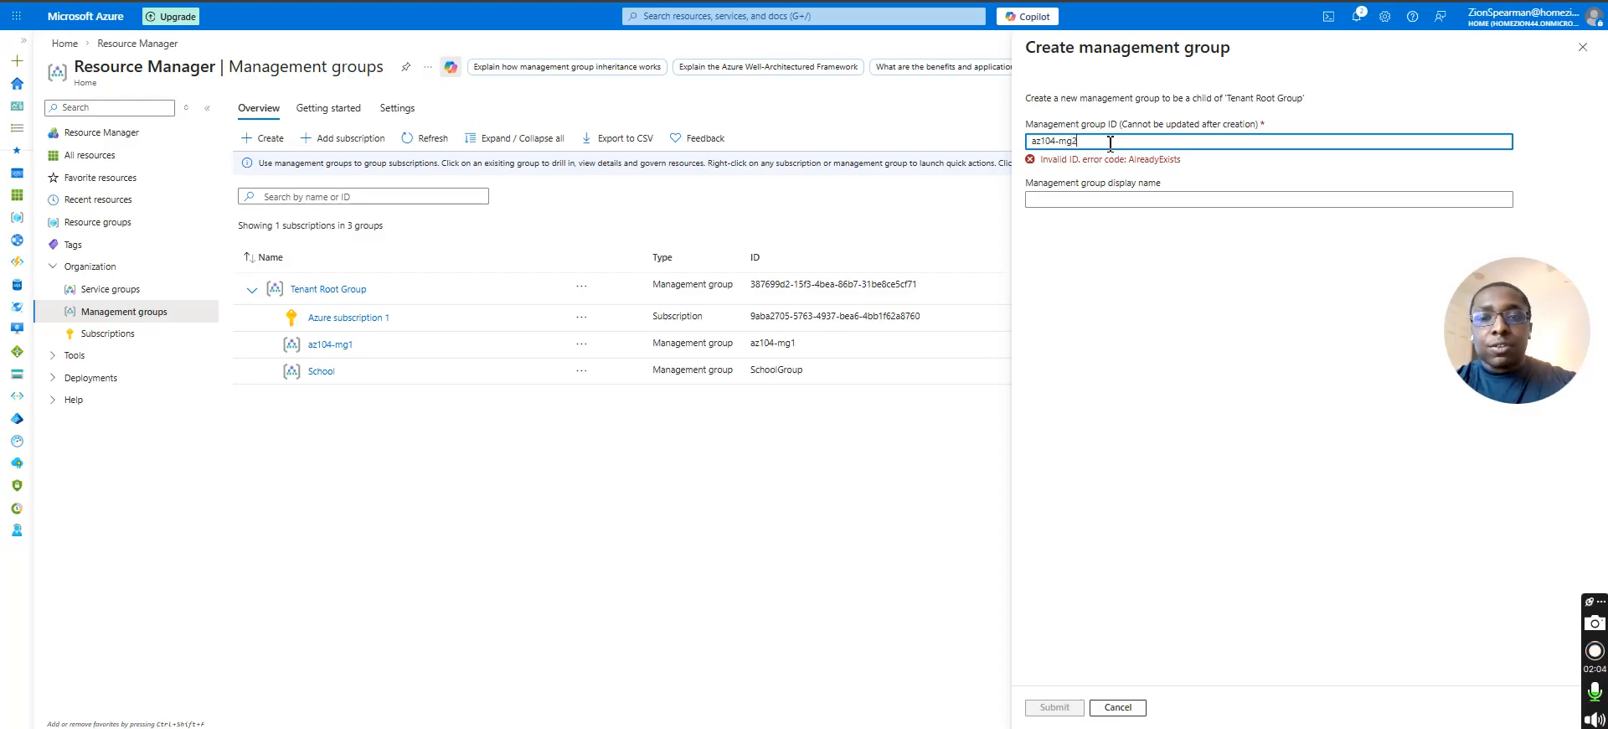
pyautogui.click(1063, 199)
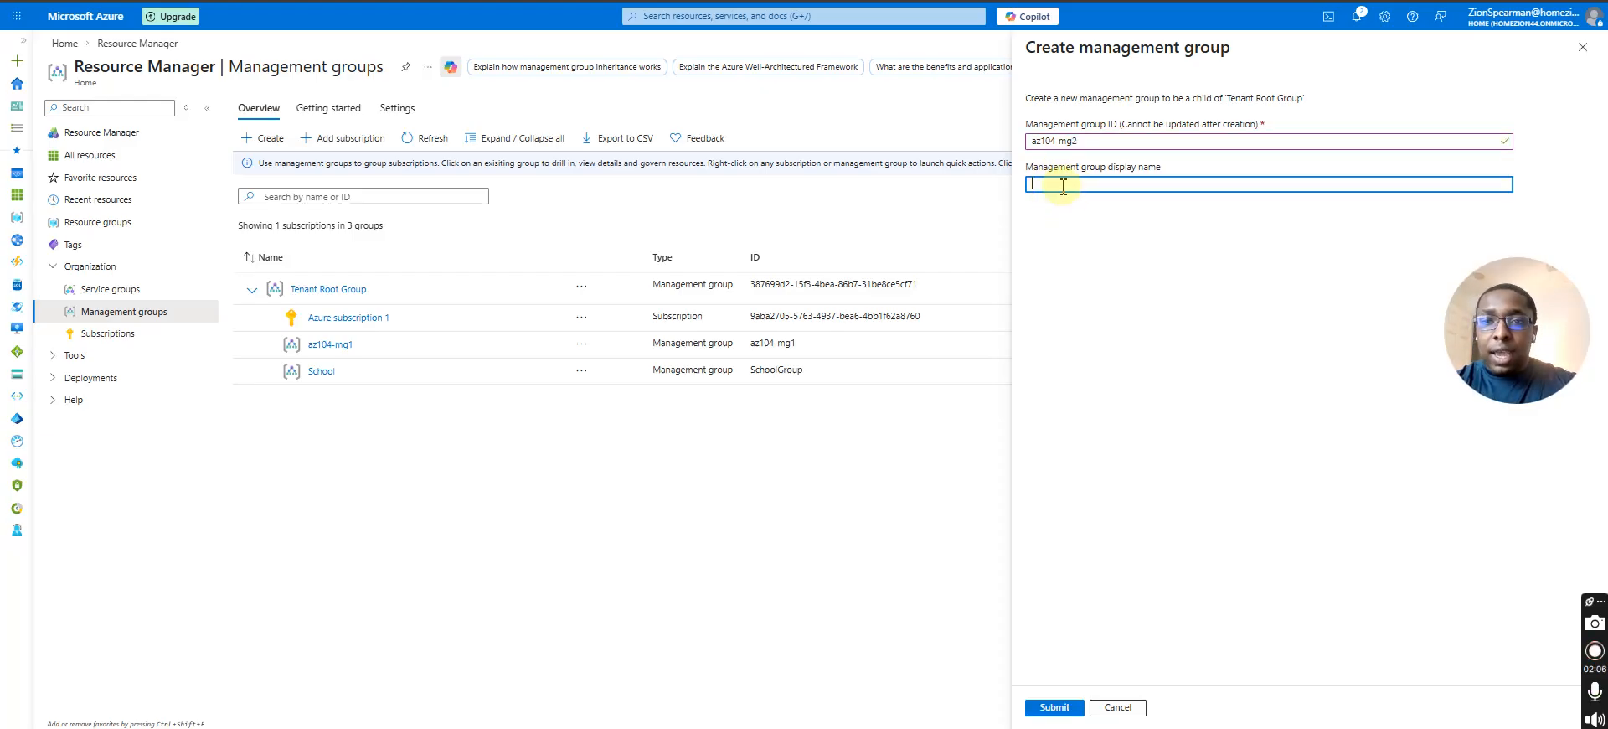
pyautogui.write('az10')
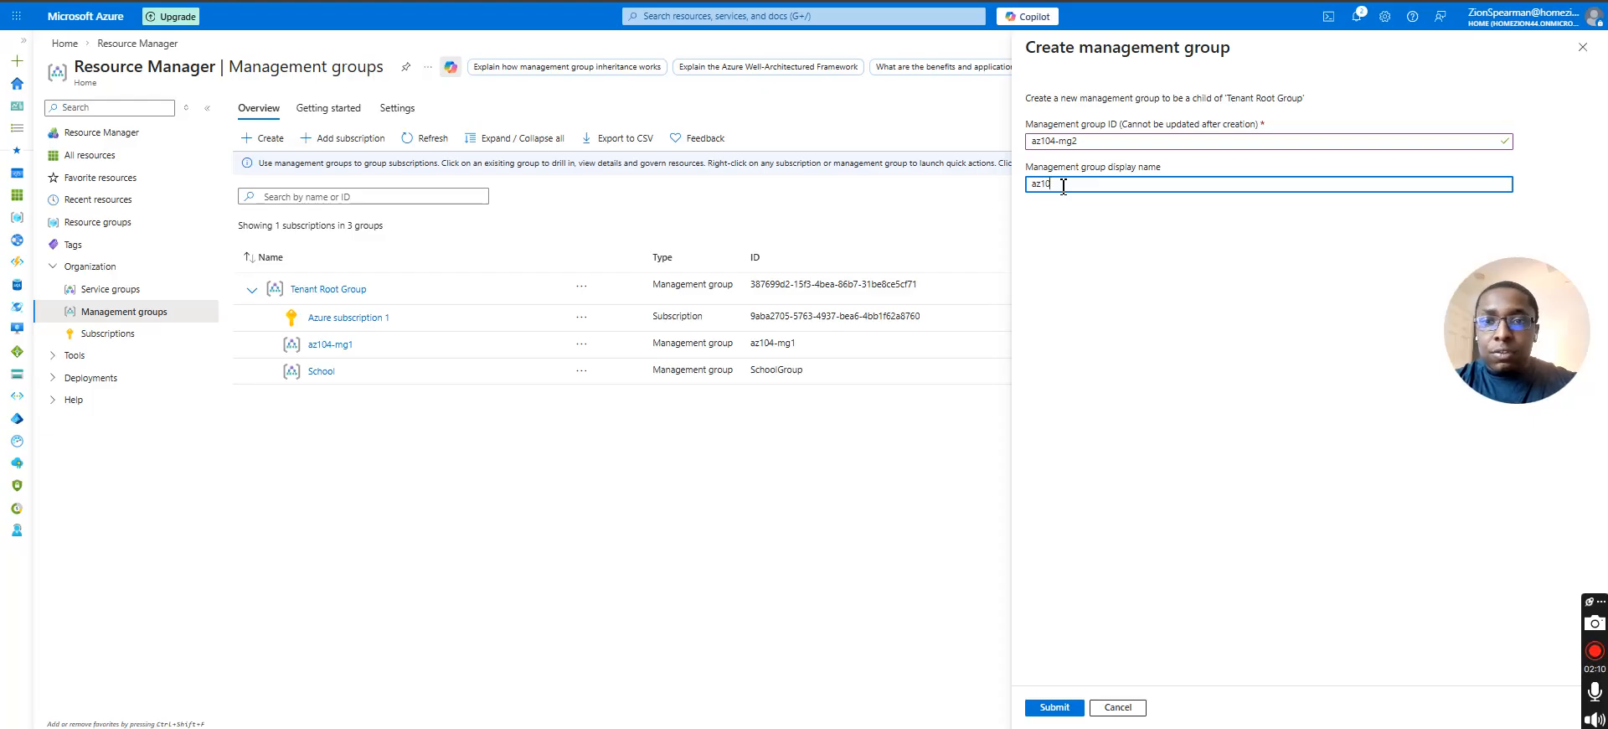
pyautogui.write('4-mg2')
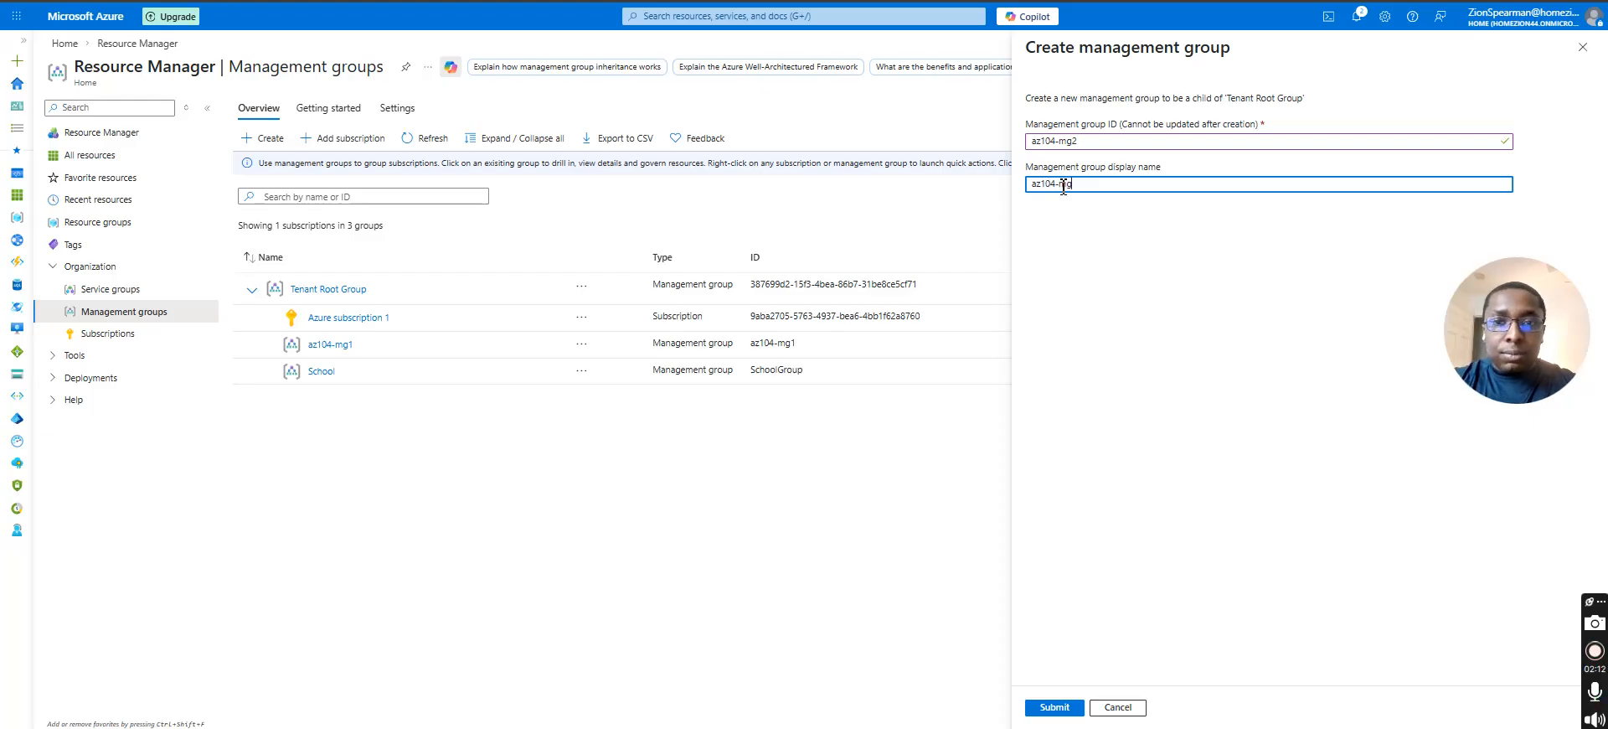
pyautogui.click(1052, 709)
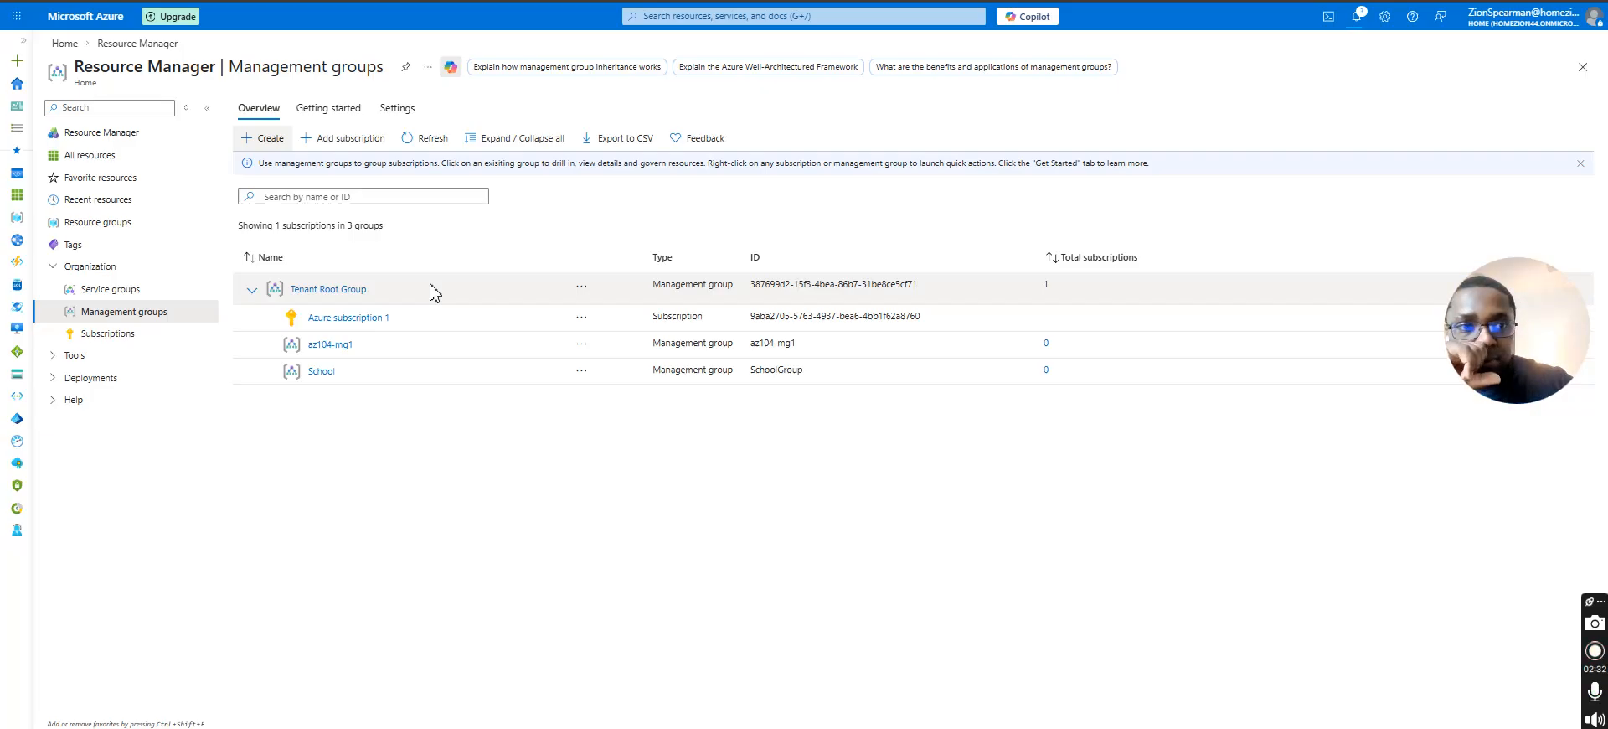
# Step: Delete the az104-mg1 management group and refresh the management groups list
pyautogui.click(327, 344)
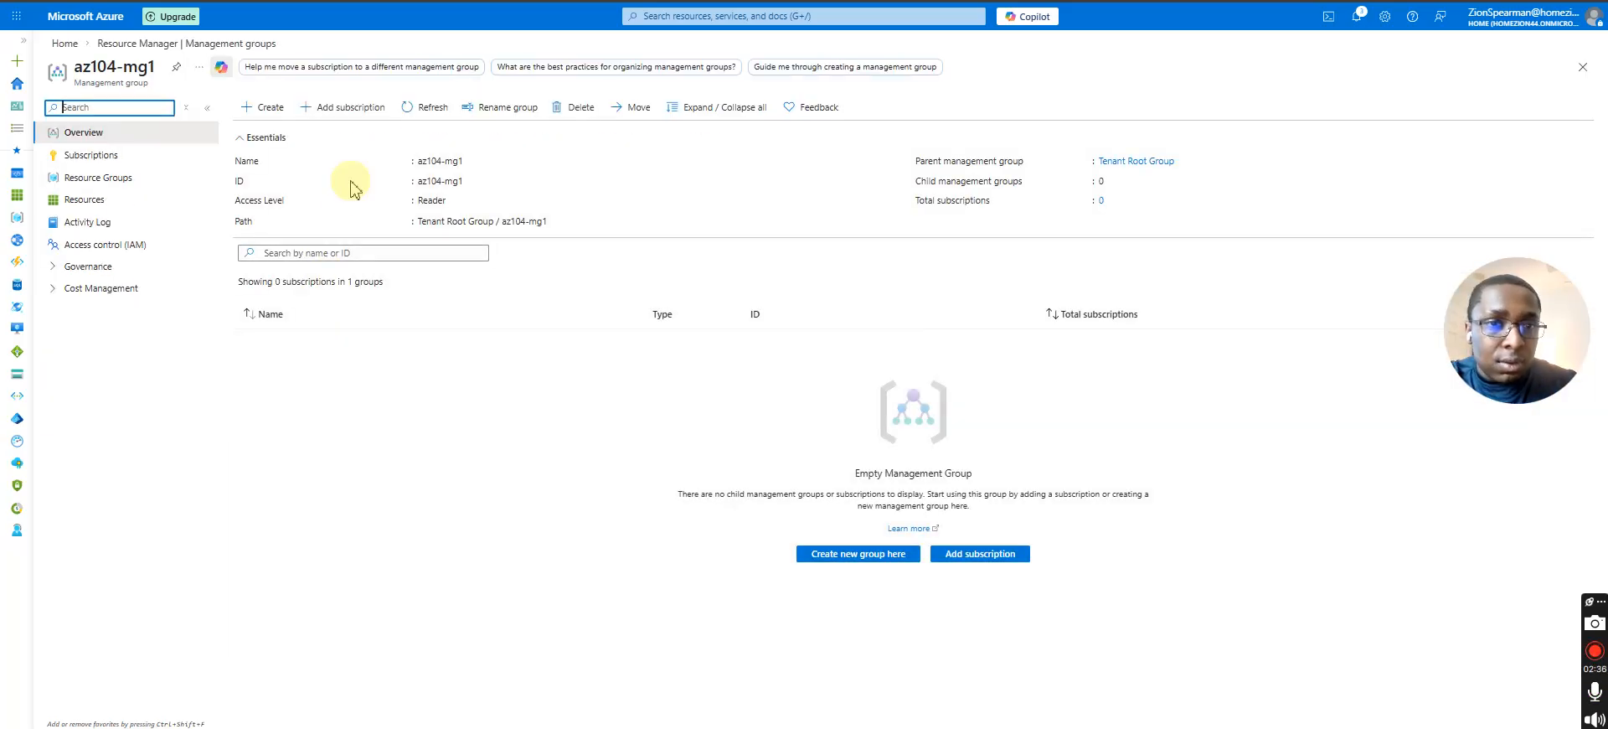
pyautogui.click(572, 109)
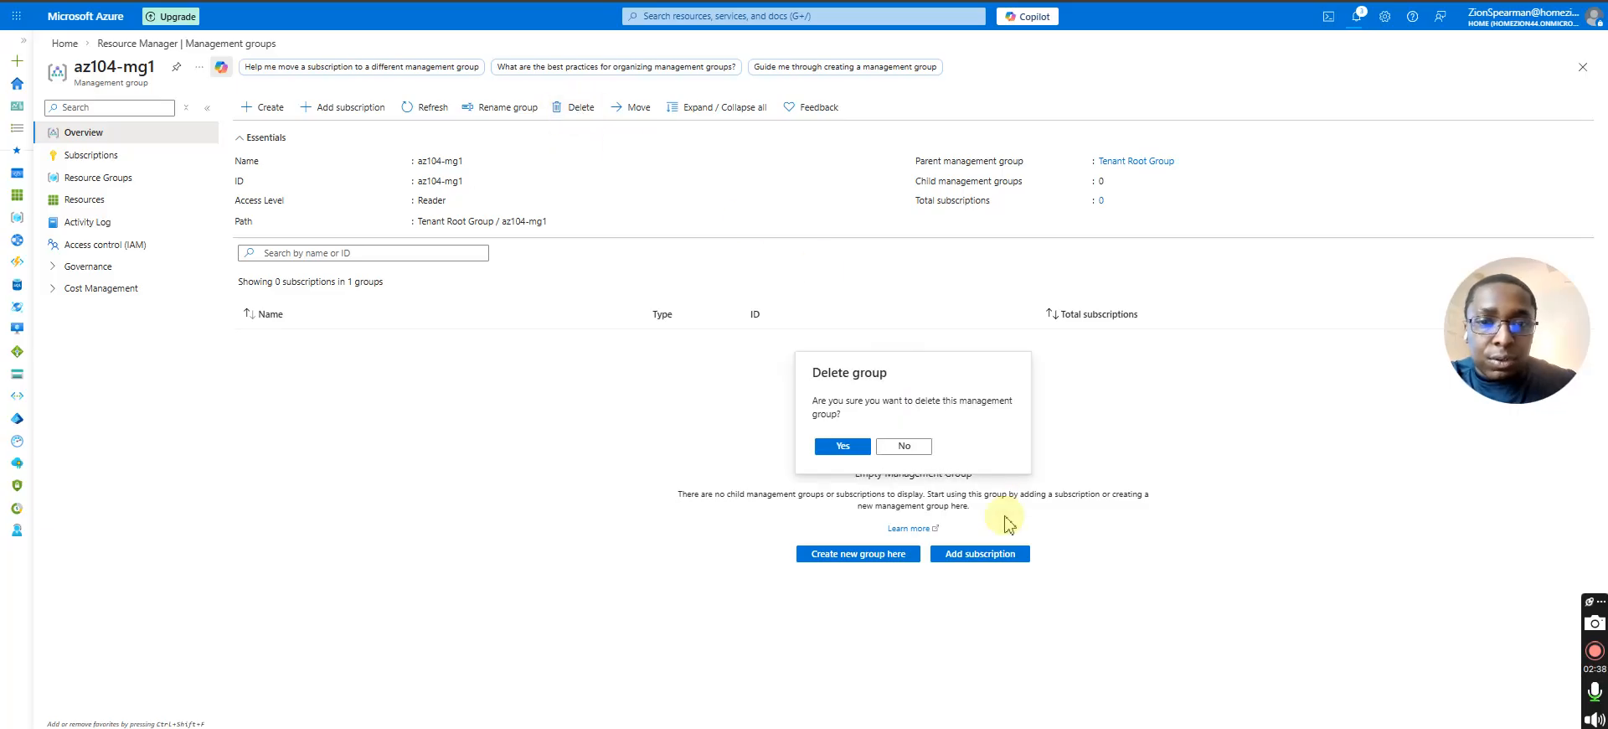
pyautogui.click(844, 447)
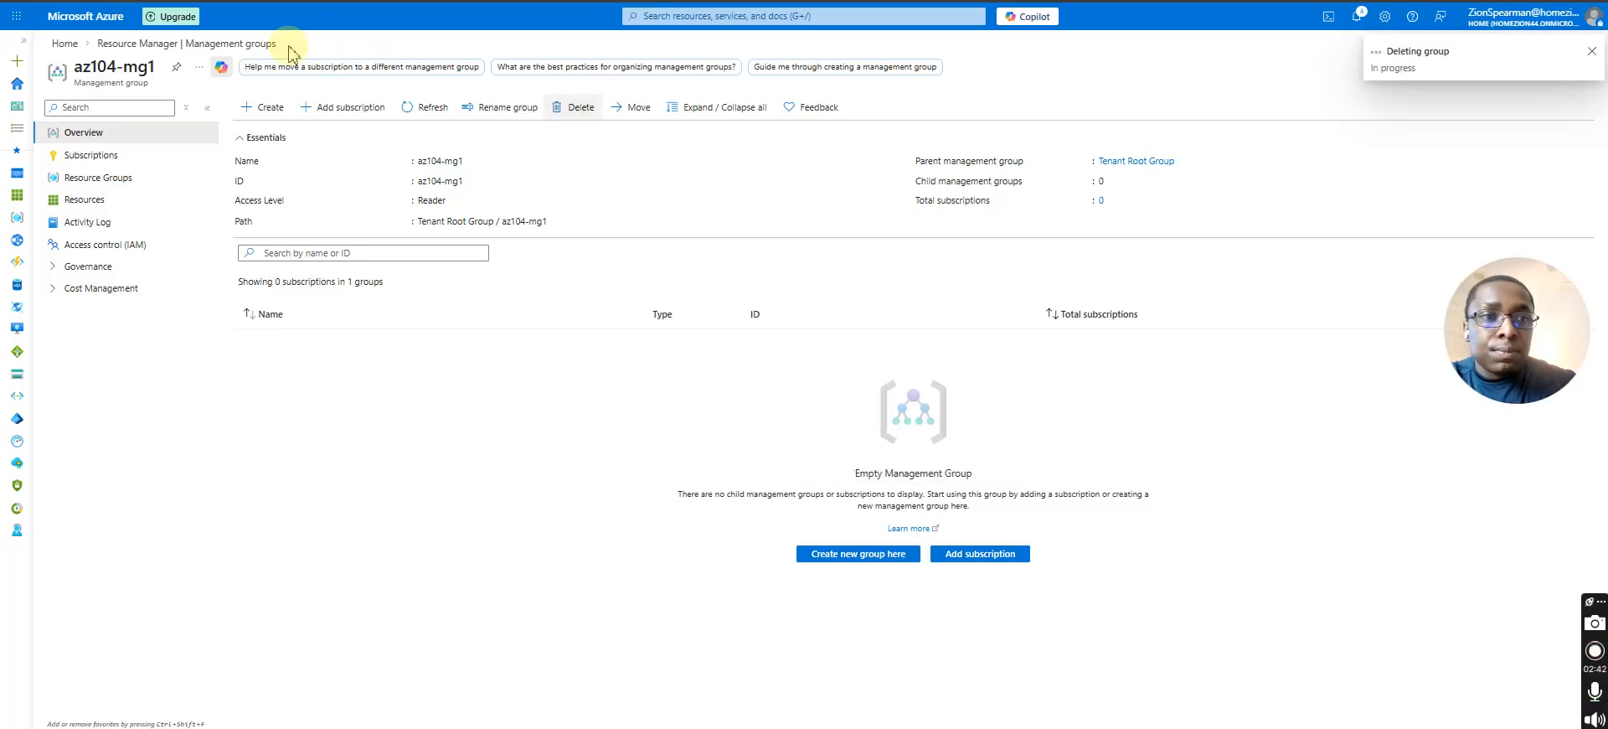
pyautogui.click(241, 47)
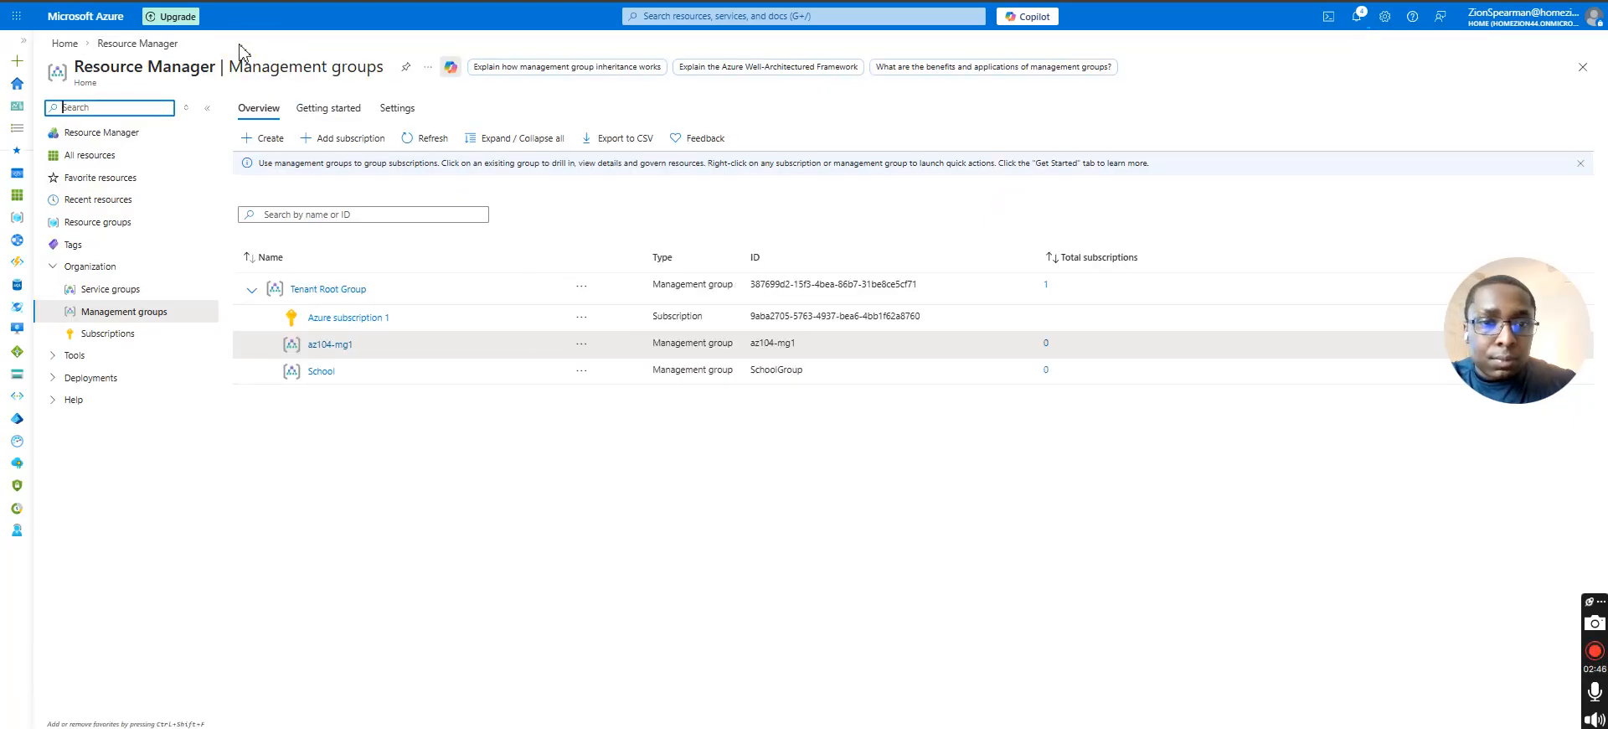
pyautogui.click(434, 140)
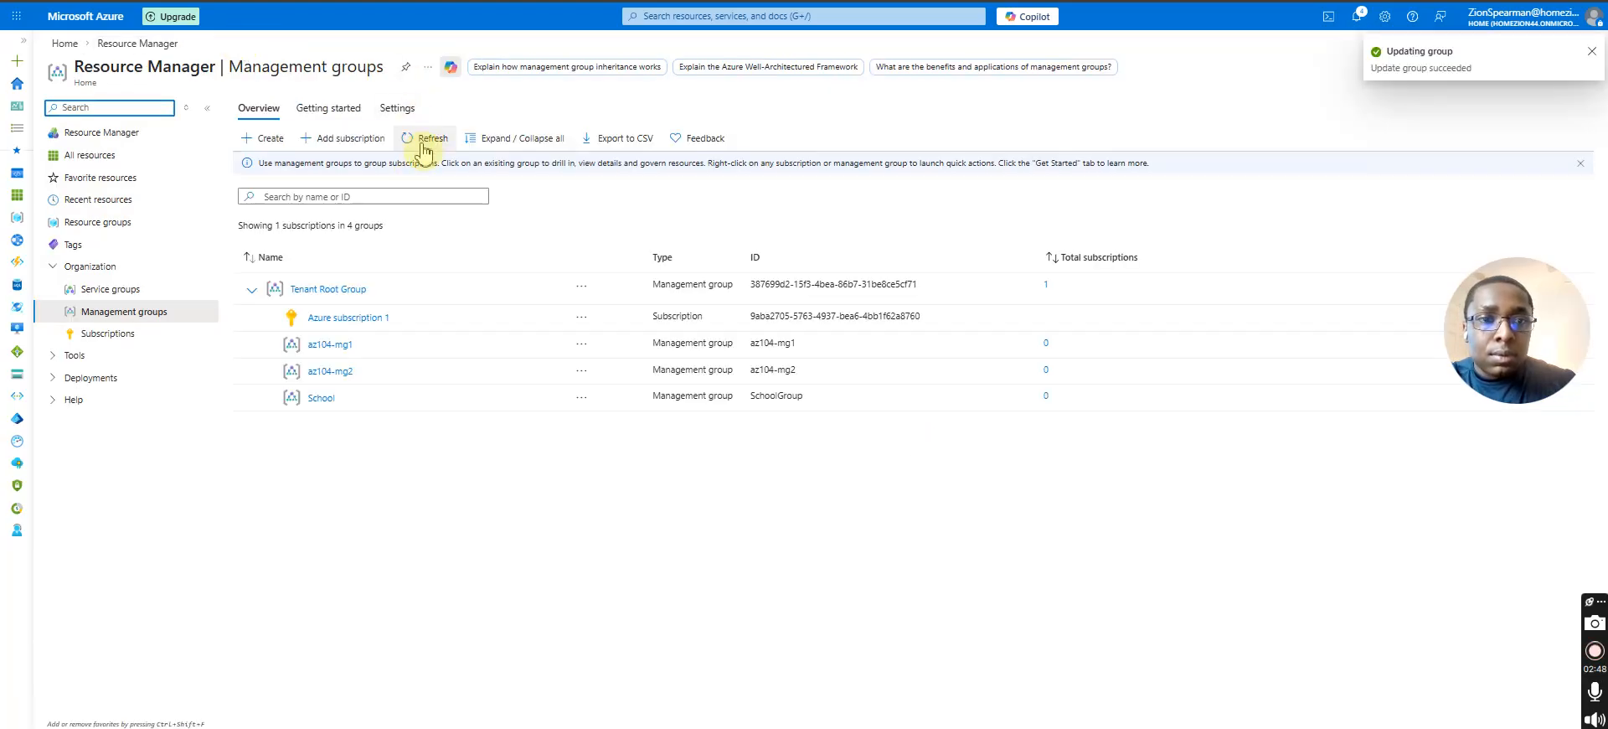
# Step: Open access control (IAM) for az104-mg2 and review its role assignments, available roles and deny assignments
pyautogui.click(340, 373)
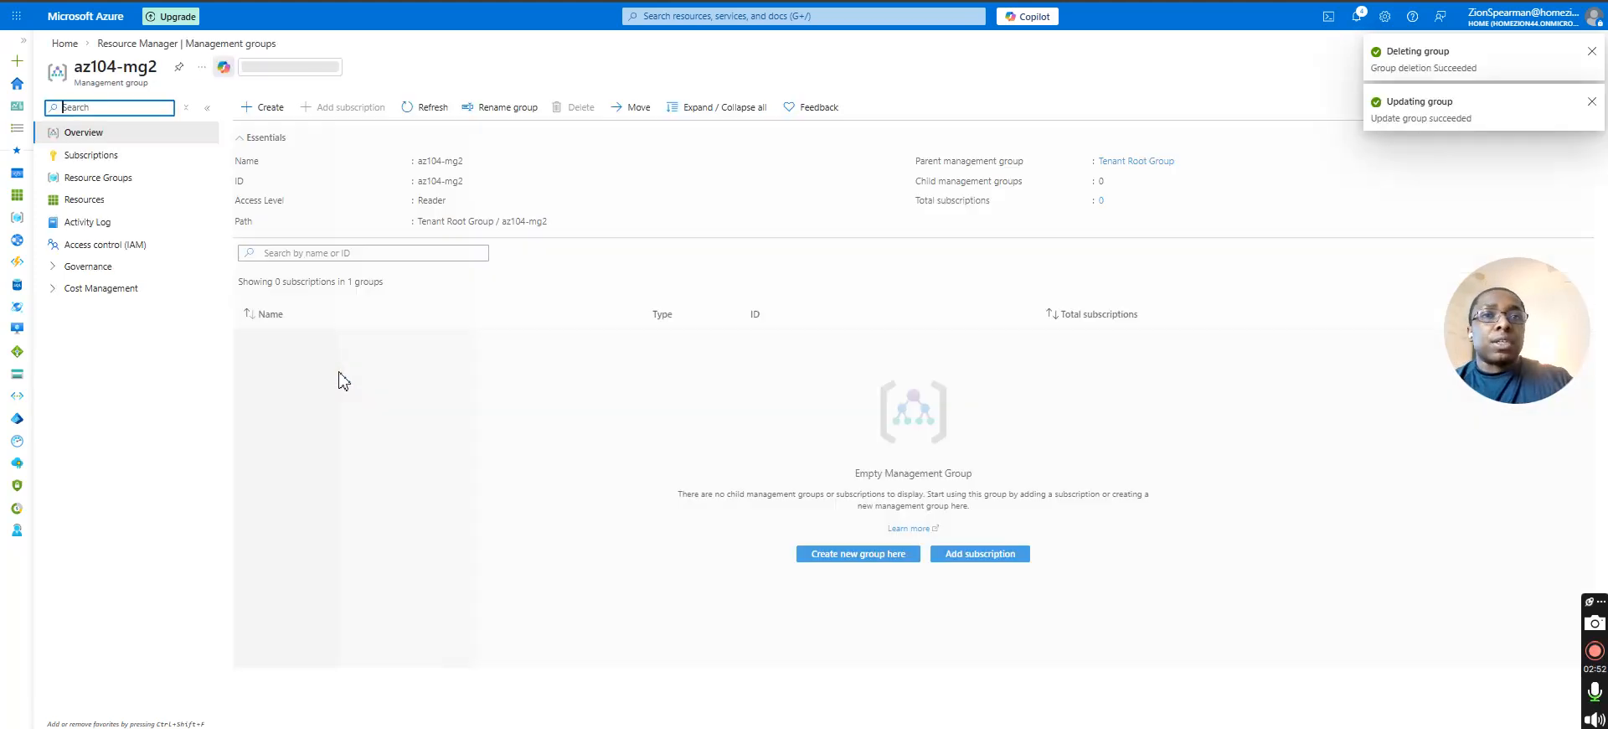
pyautogui.click(107, 244)
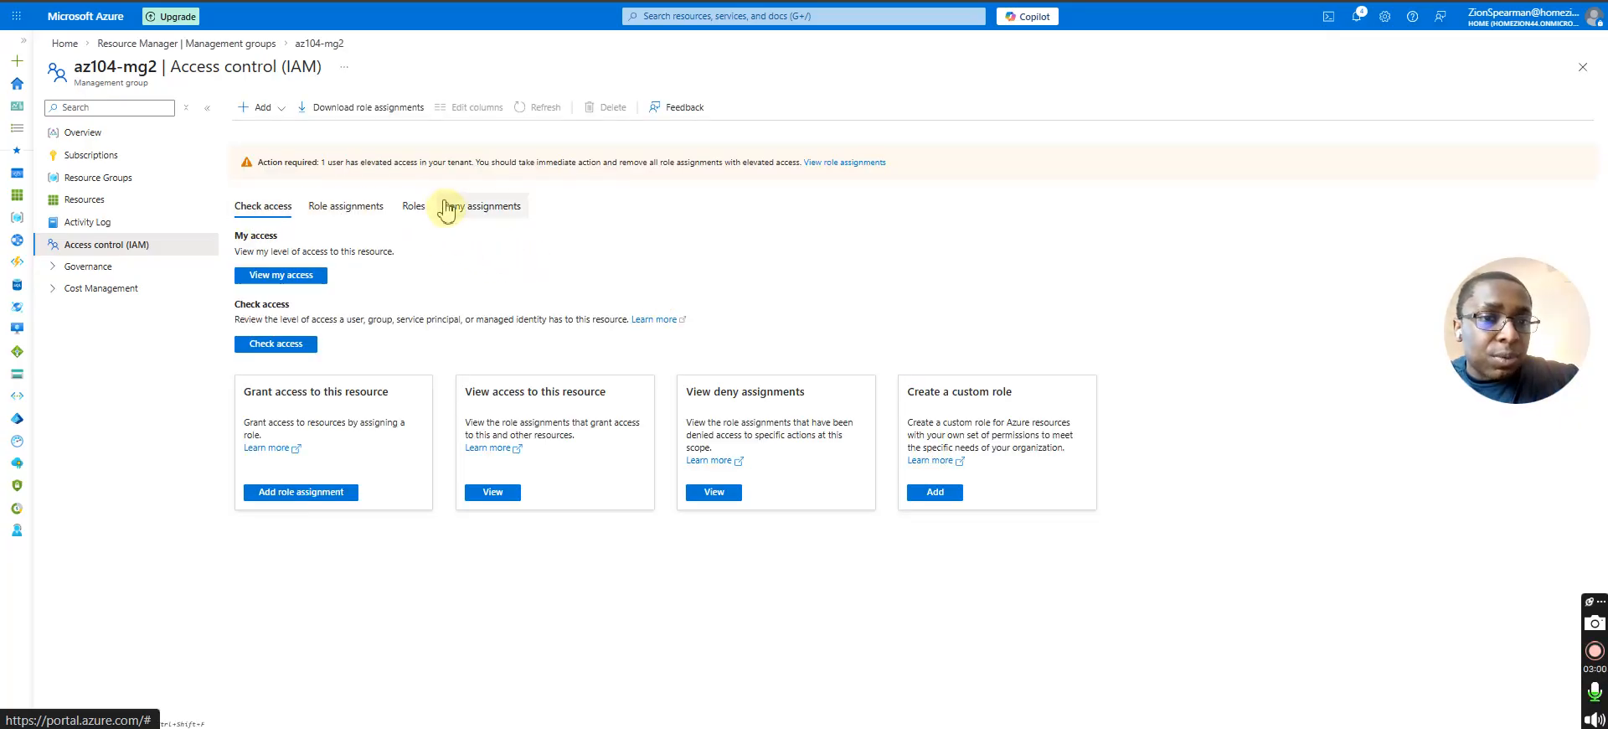
pyautogui.click(341, 221)
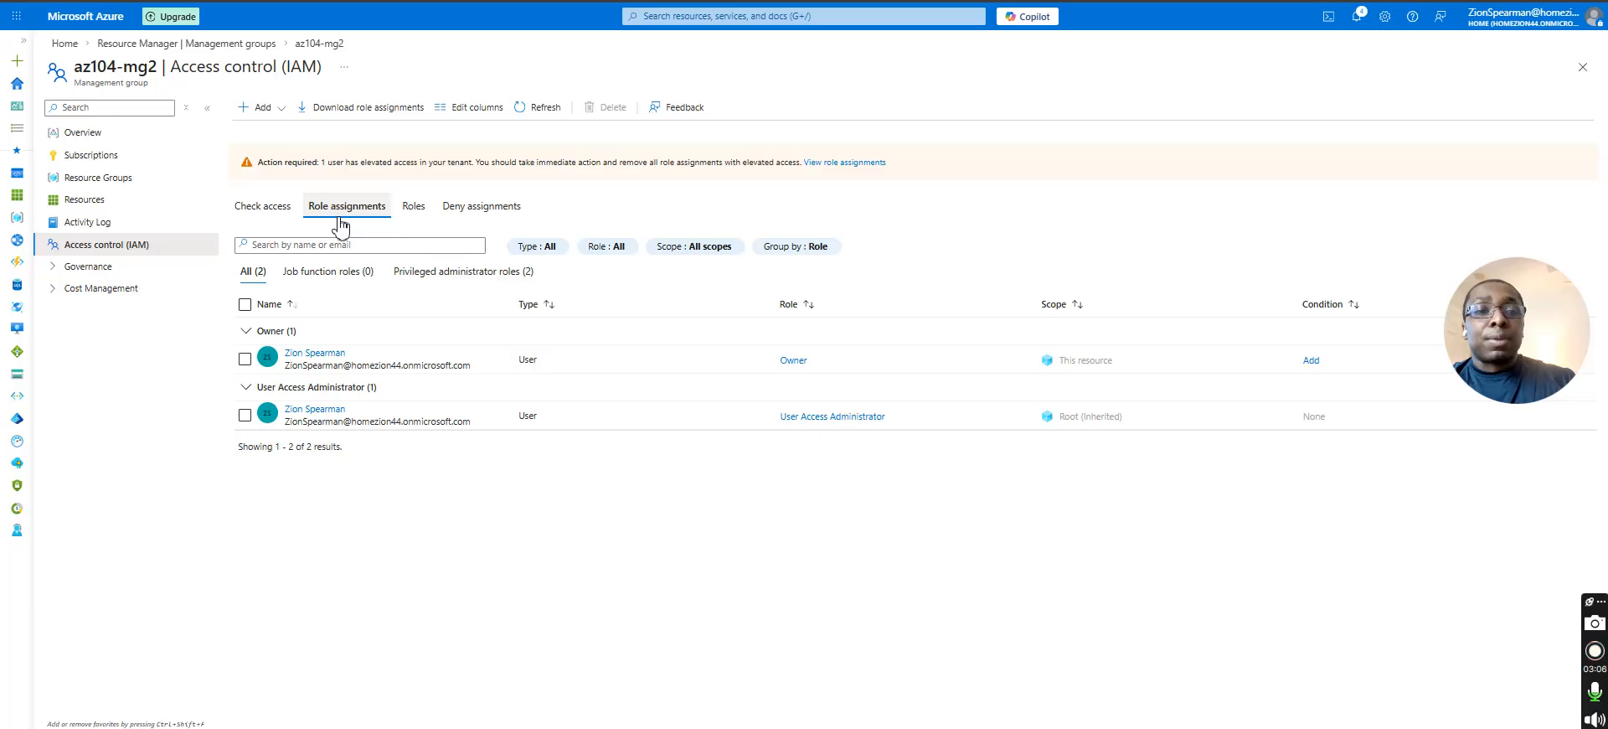
pyautogui.click(411, 208)
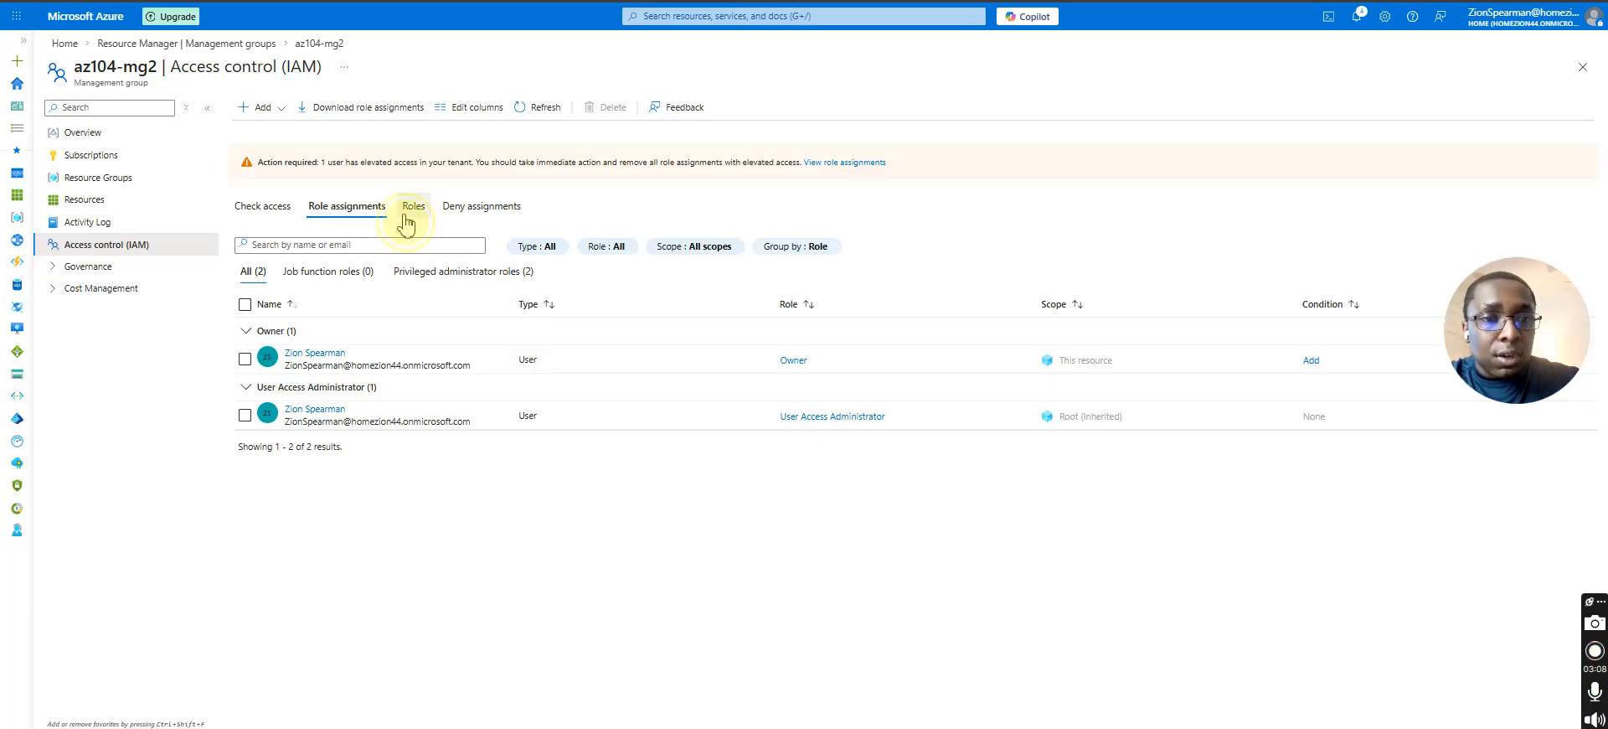
pyautogui.scroll(-1, 408, 553)
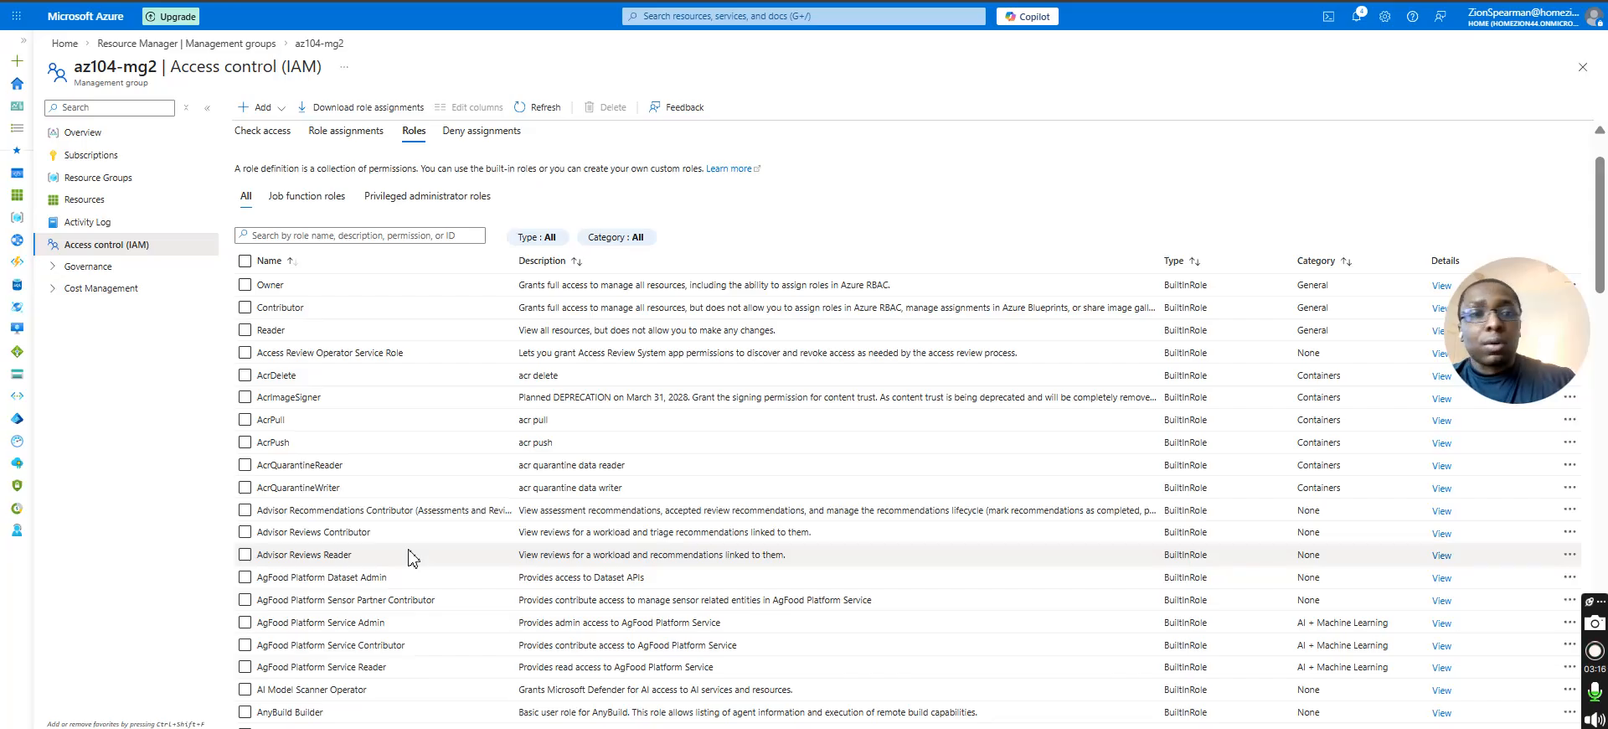
pyautogui.click(482, 132)
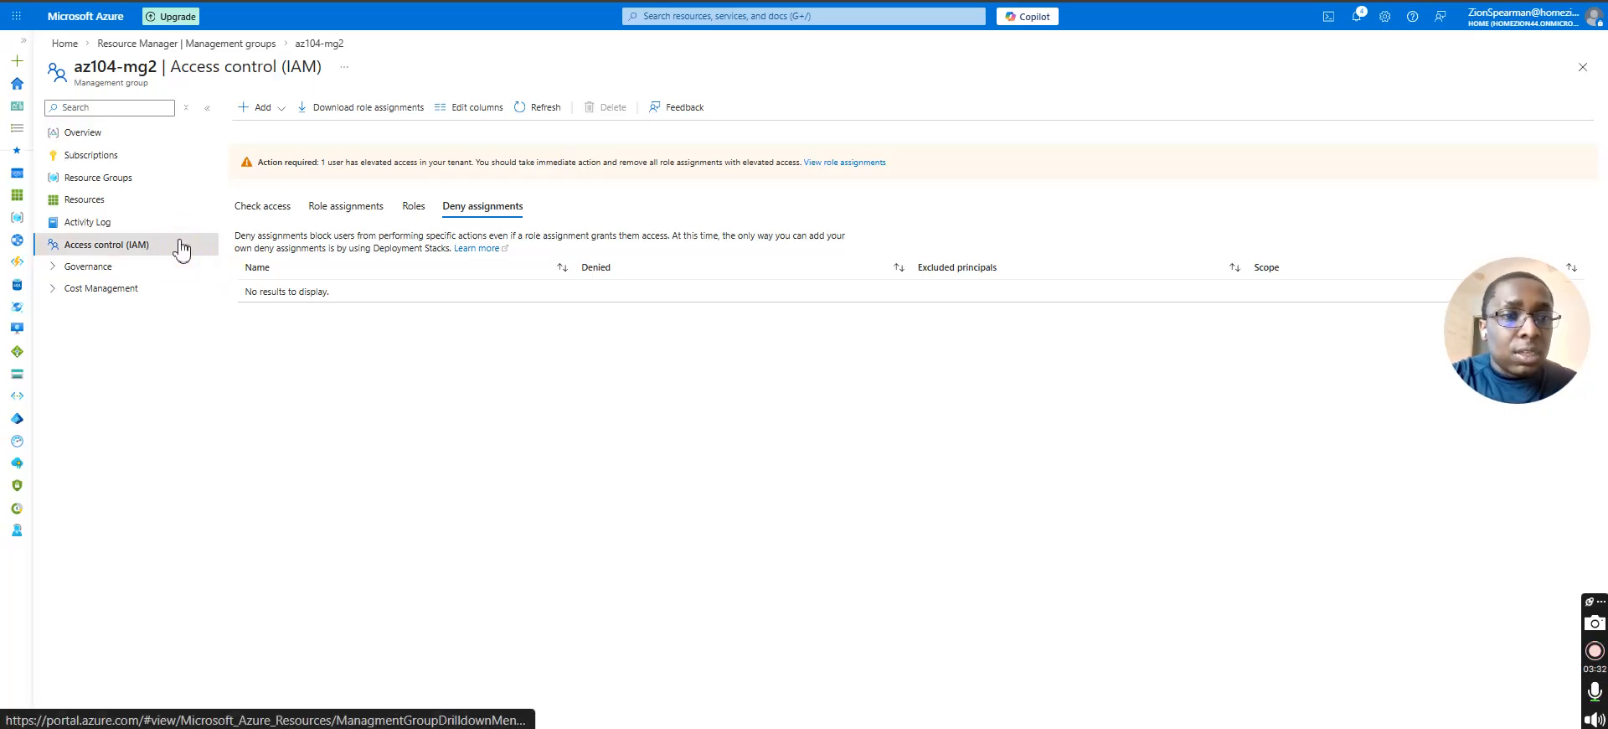
pyautogui.click(266, 209)
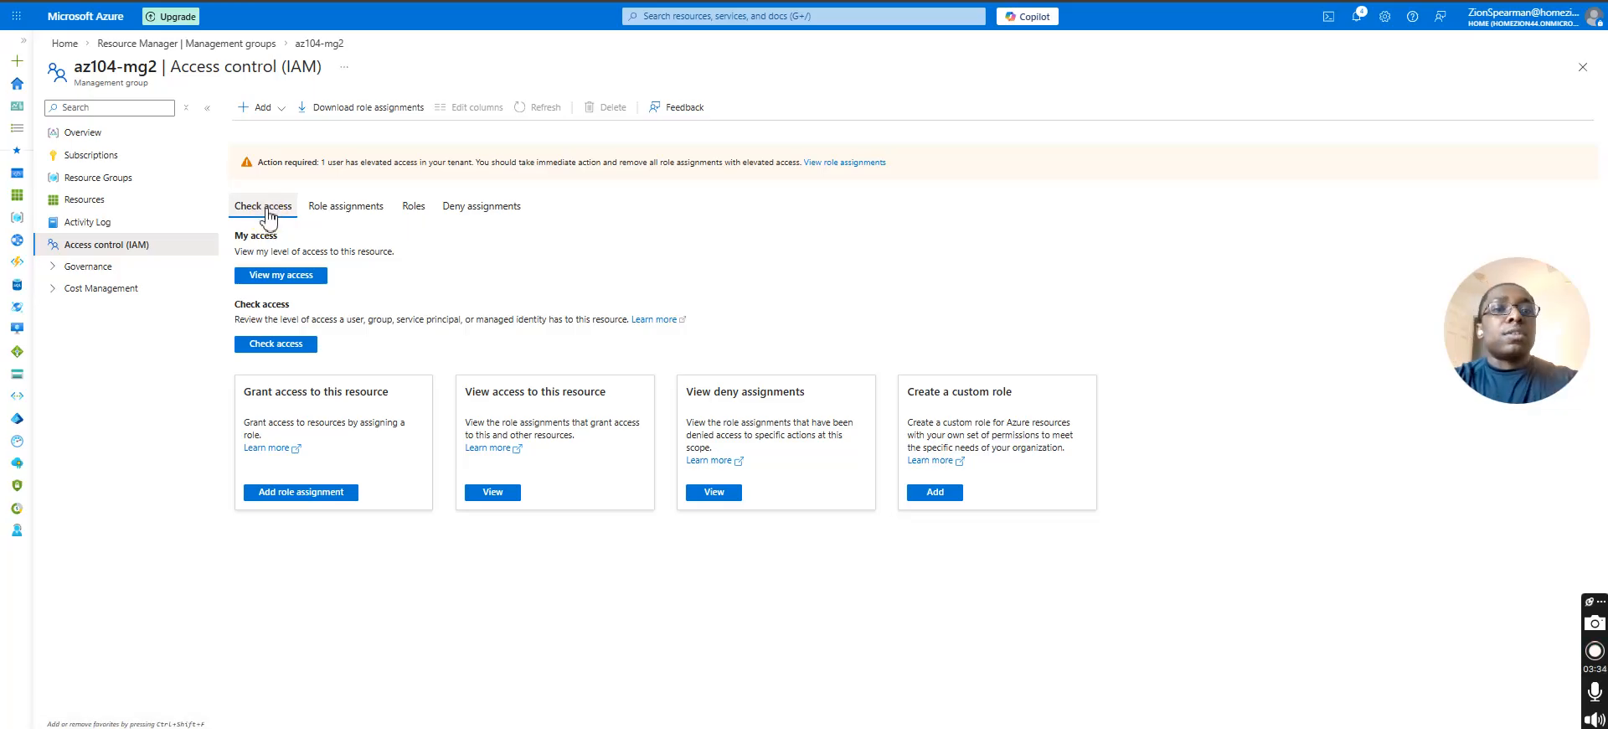
# Step: Start adding a role assignment on az104-mg2 and search the job function roles for "virtual machin"
pyautogui.click(261, 108)
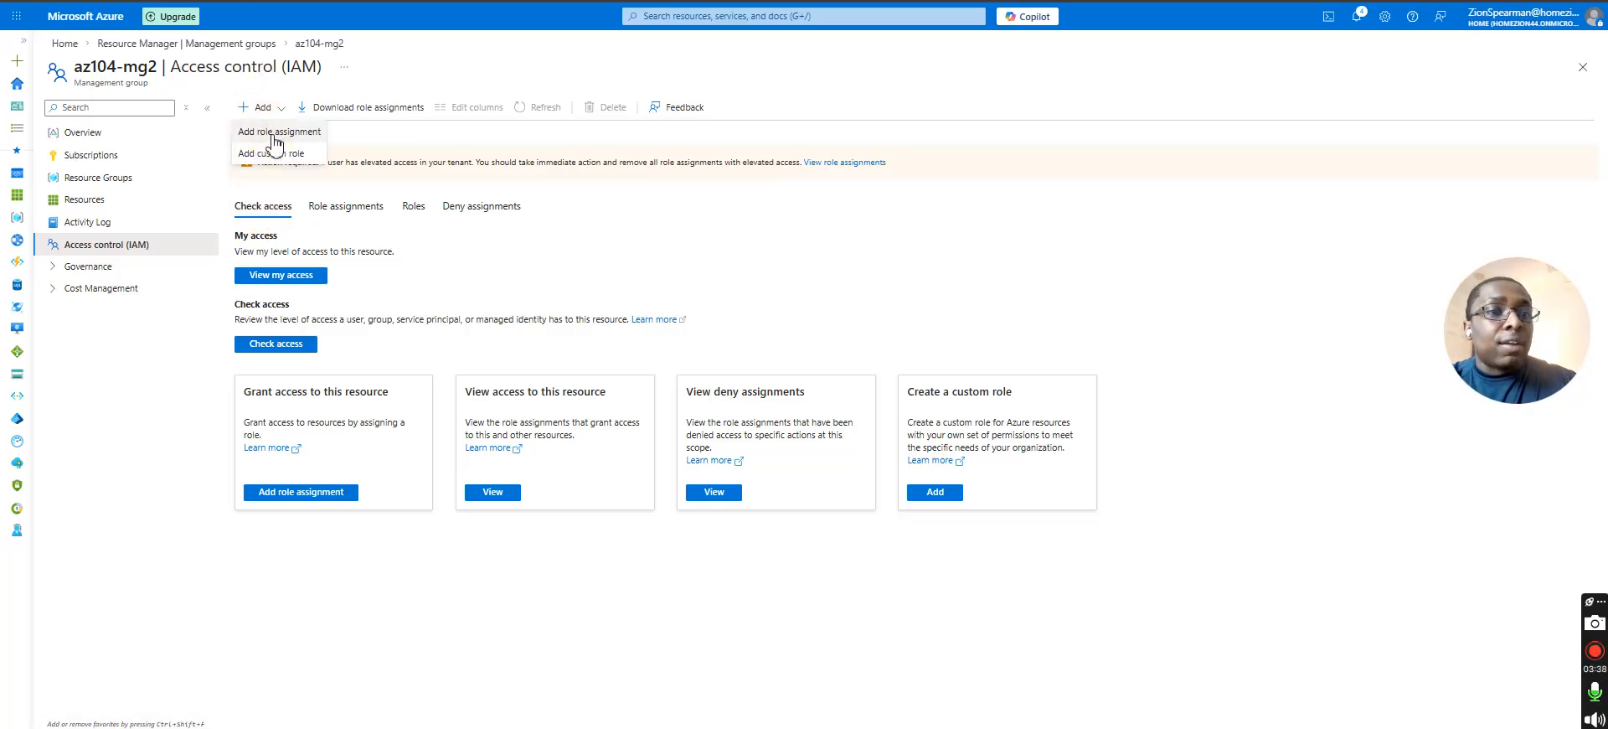
pyautogui.click(276, 134)
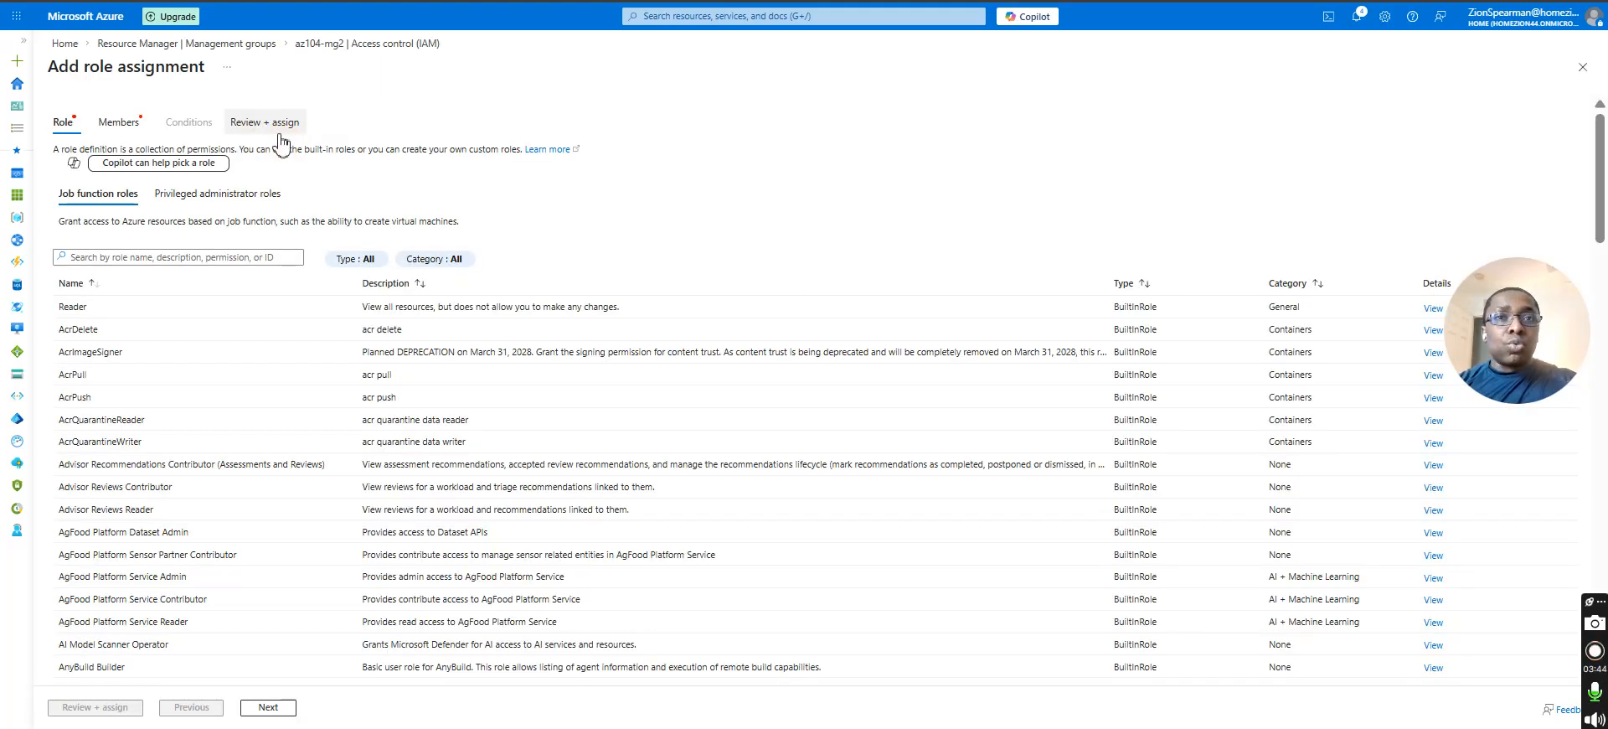
pyautogui.click(186, 258)
pyautogui.write('vir')
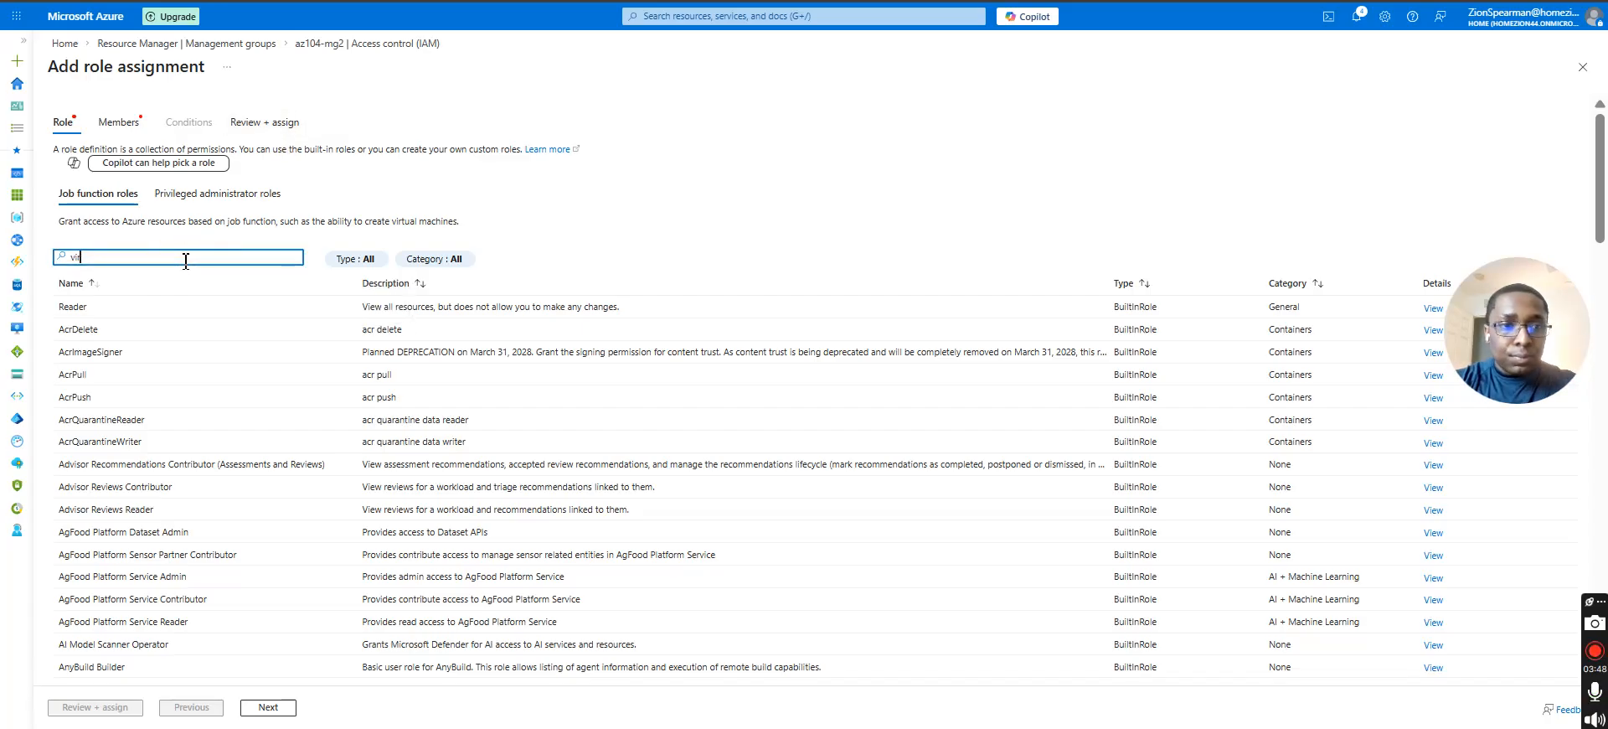
pyautogui.write('tual machin')
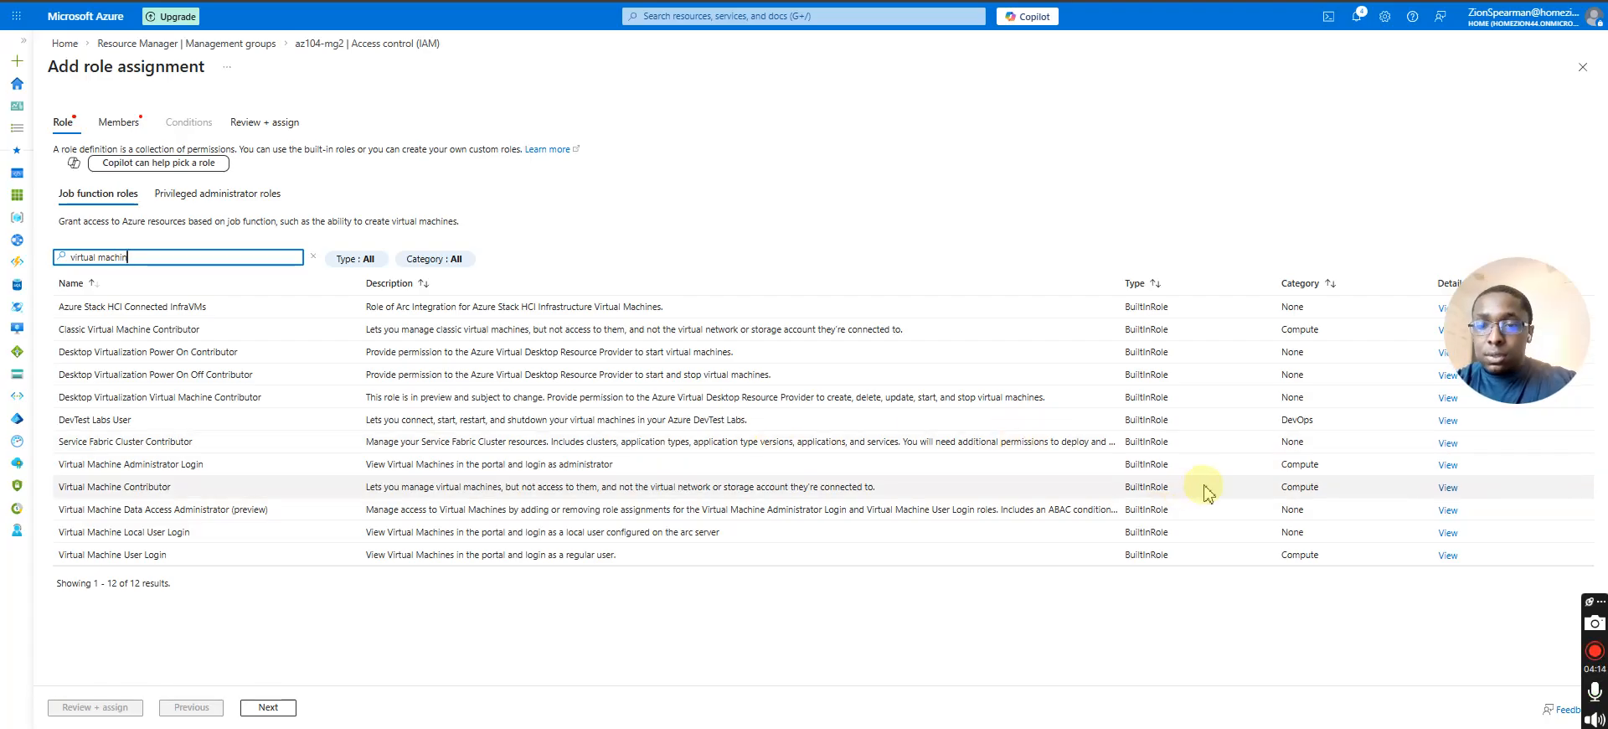
# Step: Pick the Virtual Machine Contributor role and review its permissions, JSON definition and assignments
pyautogui.click(1436, 494)
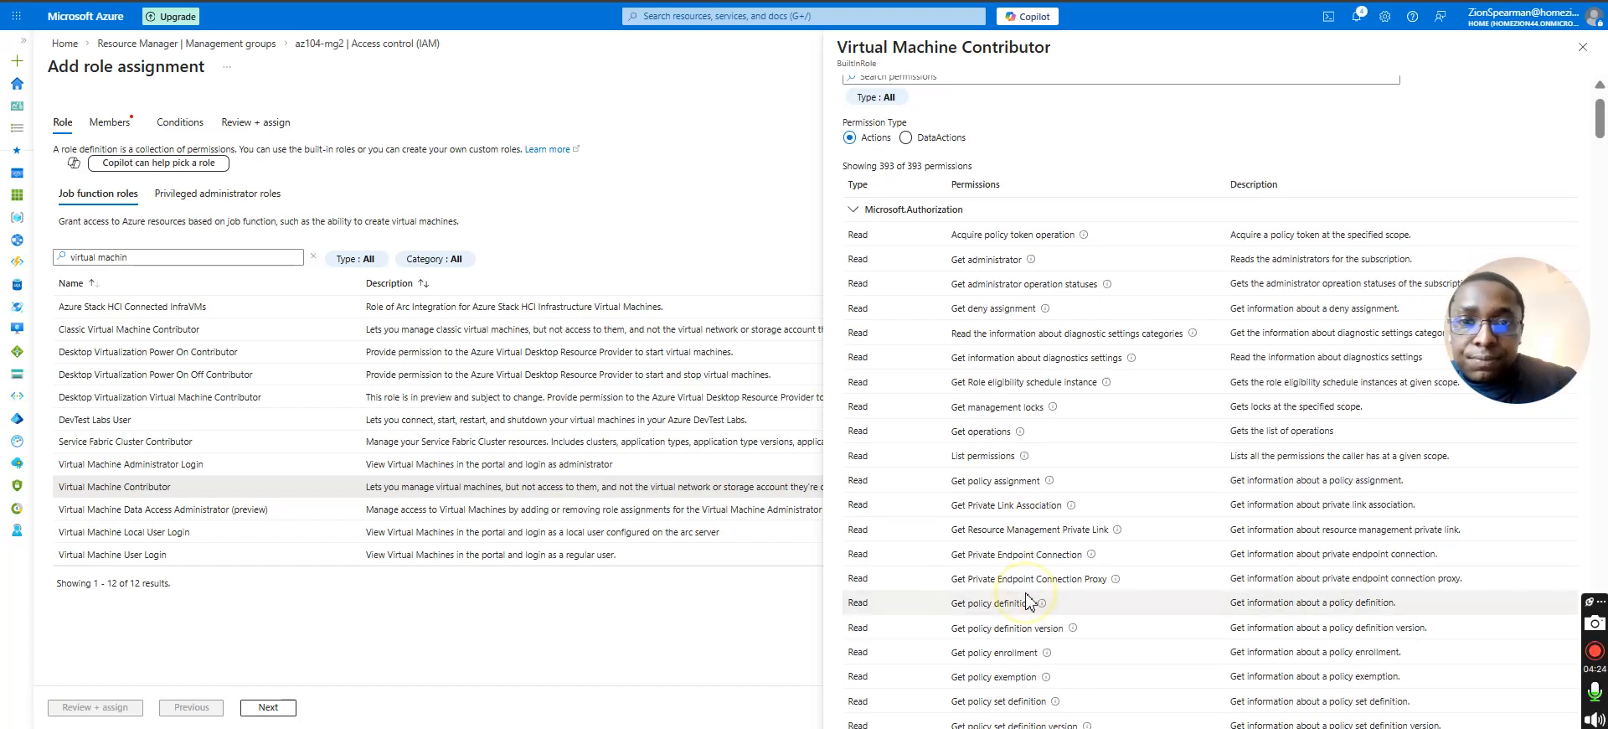
pyautogui.click(922, 102)
pyautogui.scroll(-2, 1038, 368)
pyautogui.scroll(-5, 1046, 392)
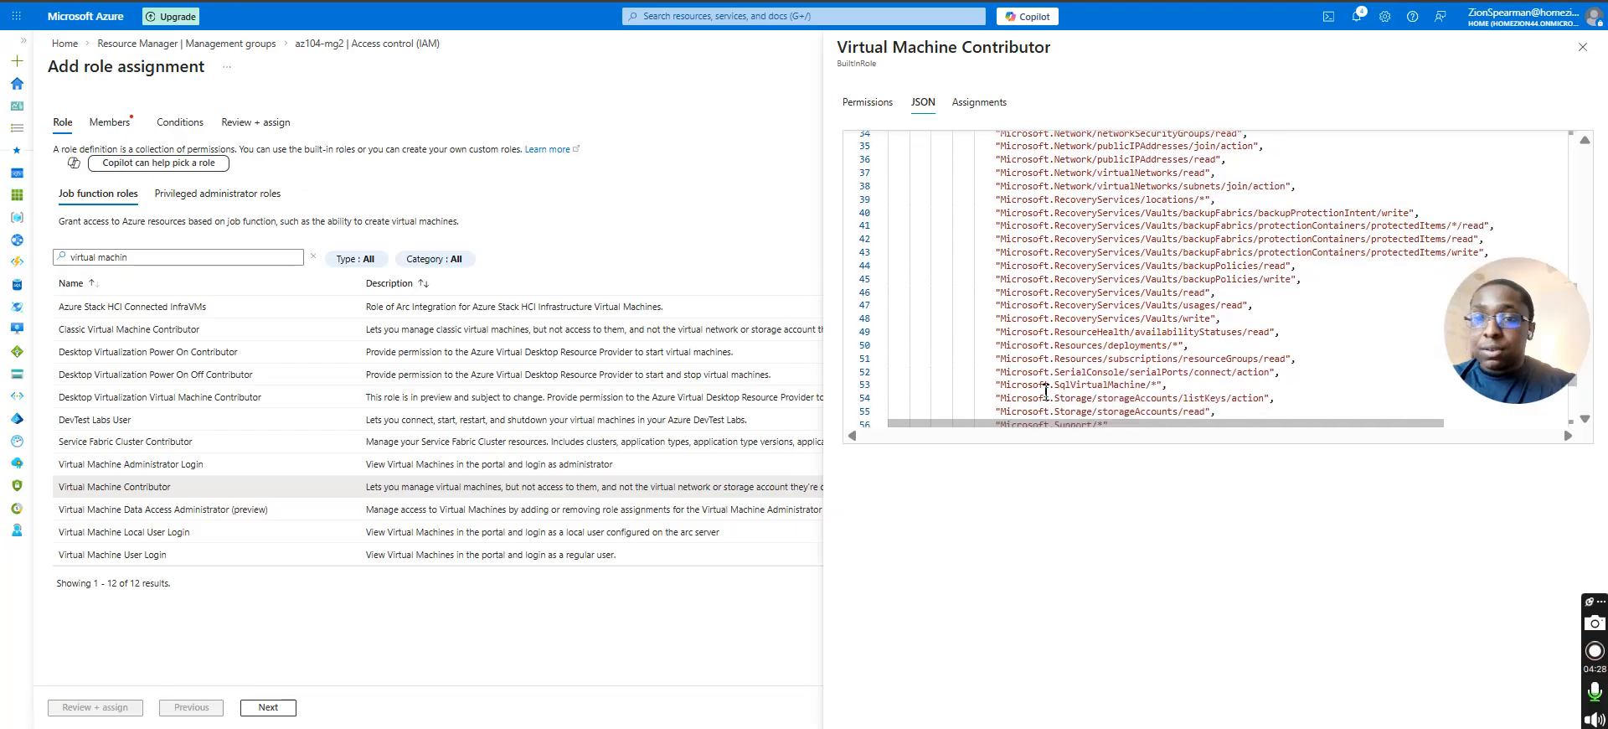
pyautogui.scroll(5, 1045, 392)
pyautogui.scroll(2, 1045, 392)
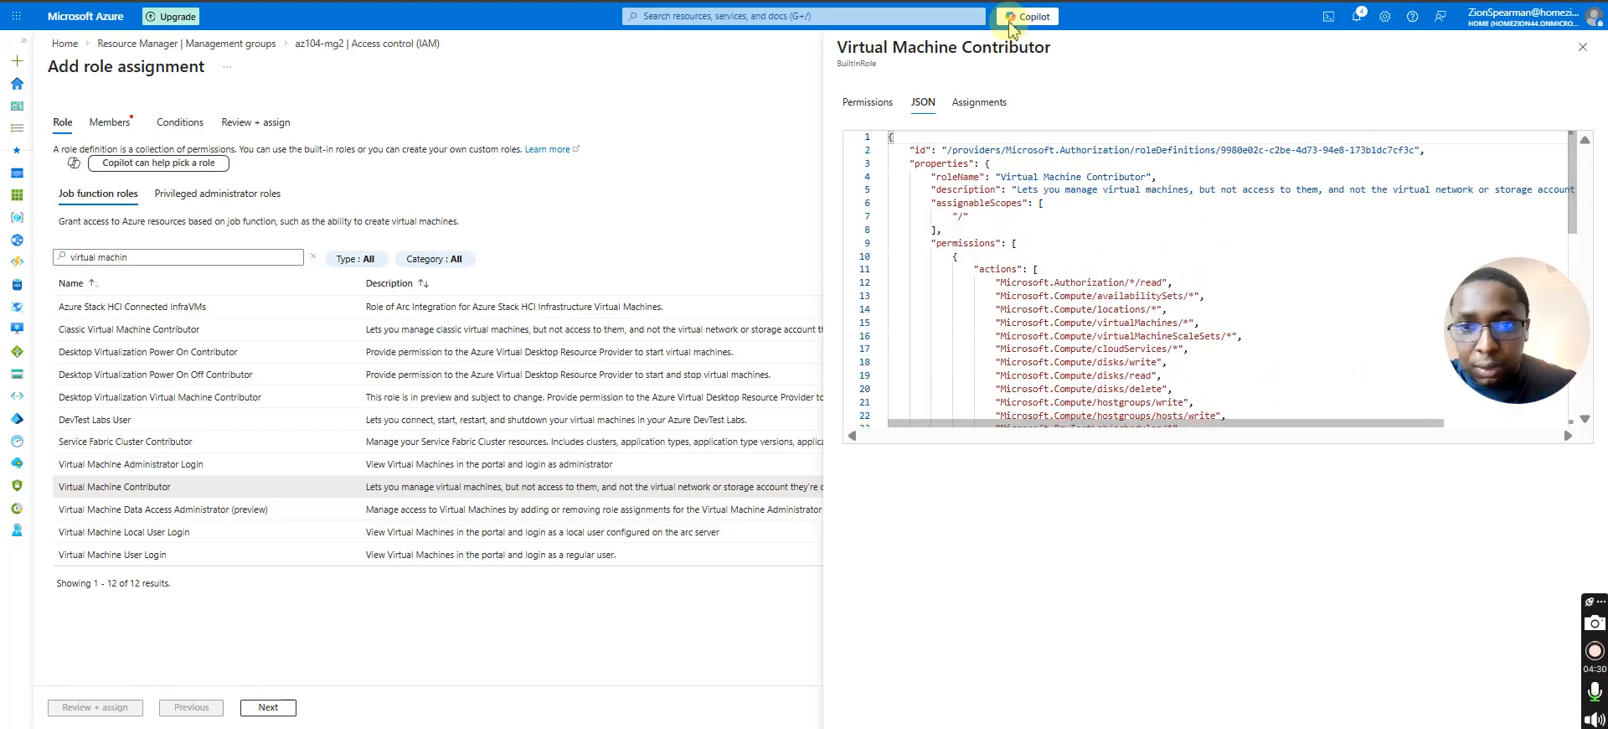
pyautogui.click(973, 106)
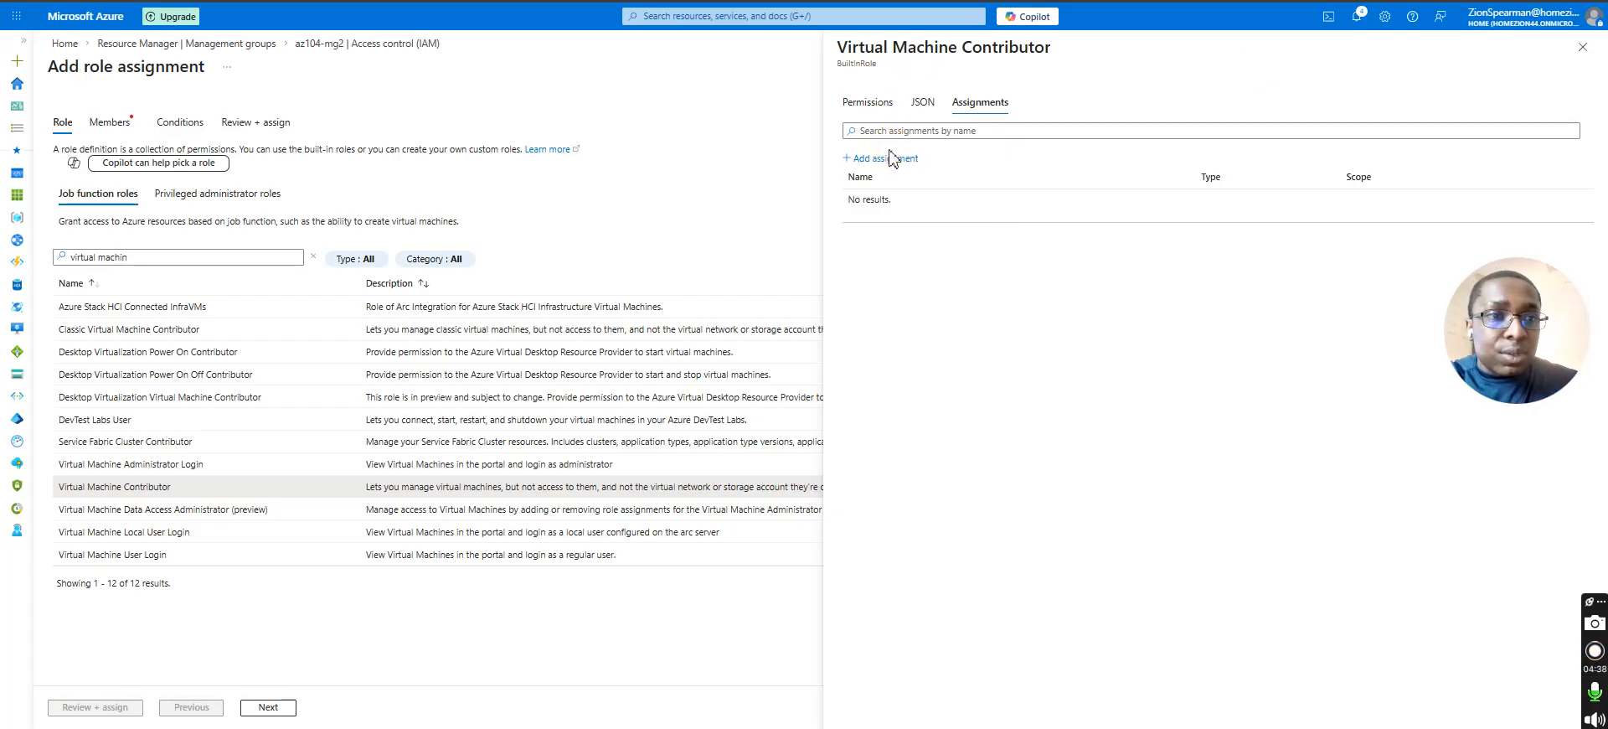
pyautogui.click(1591, 55)
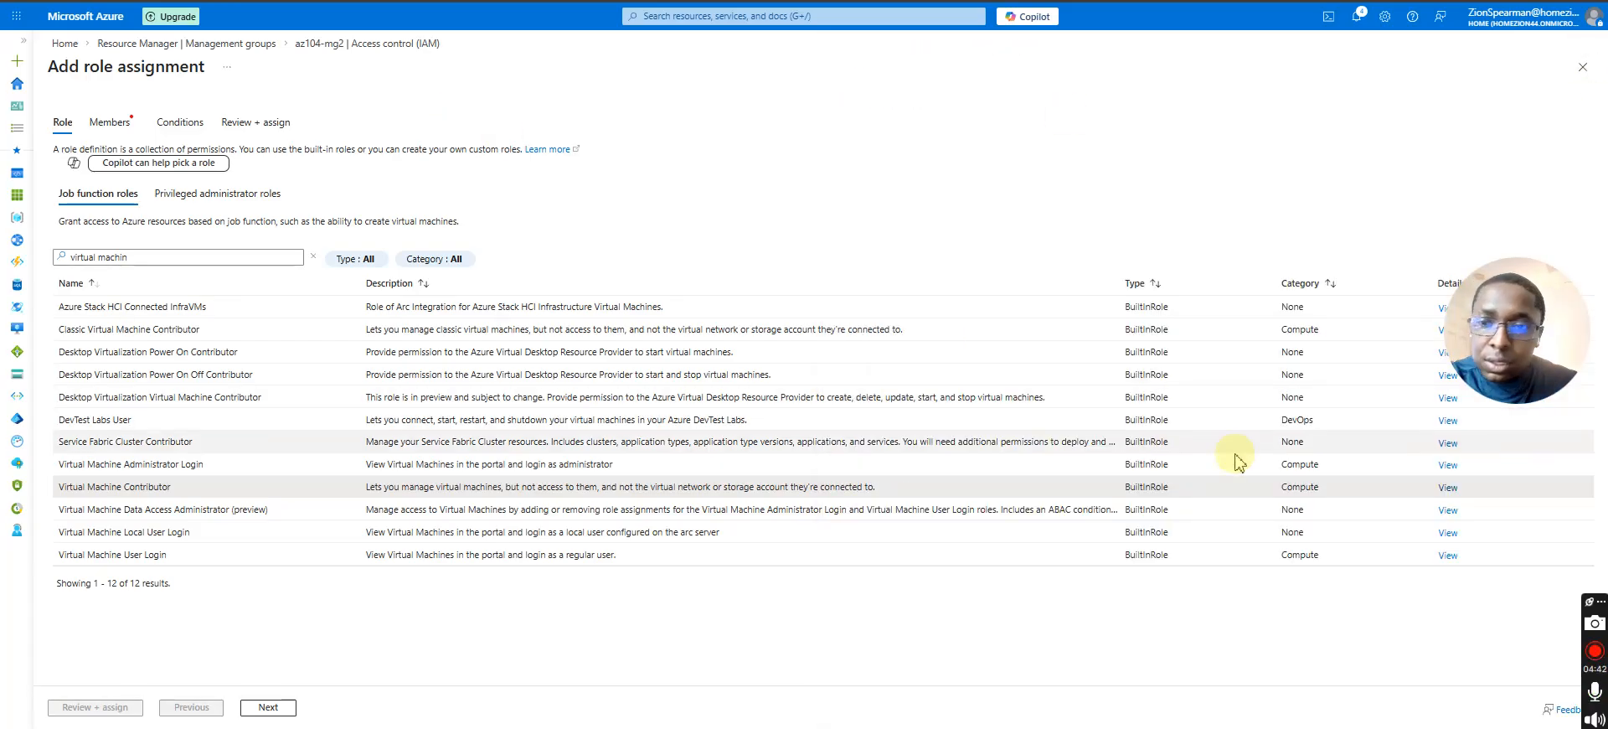
# Step: Add Usertest44 as the member for the Virtual Machine Contributor role and complete the role assignment
pyautogui.click(107, 127)
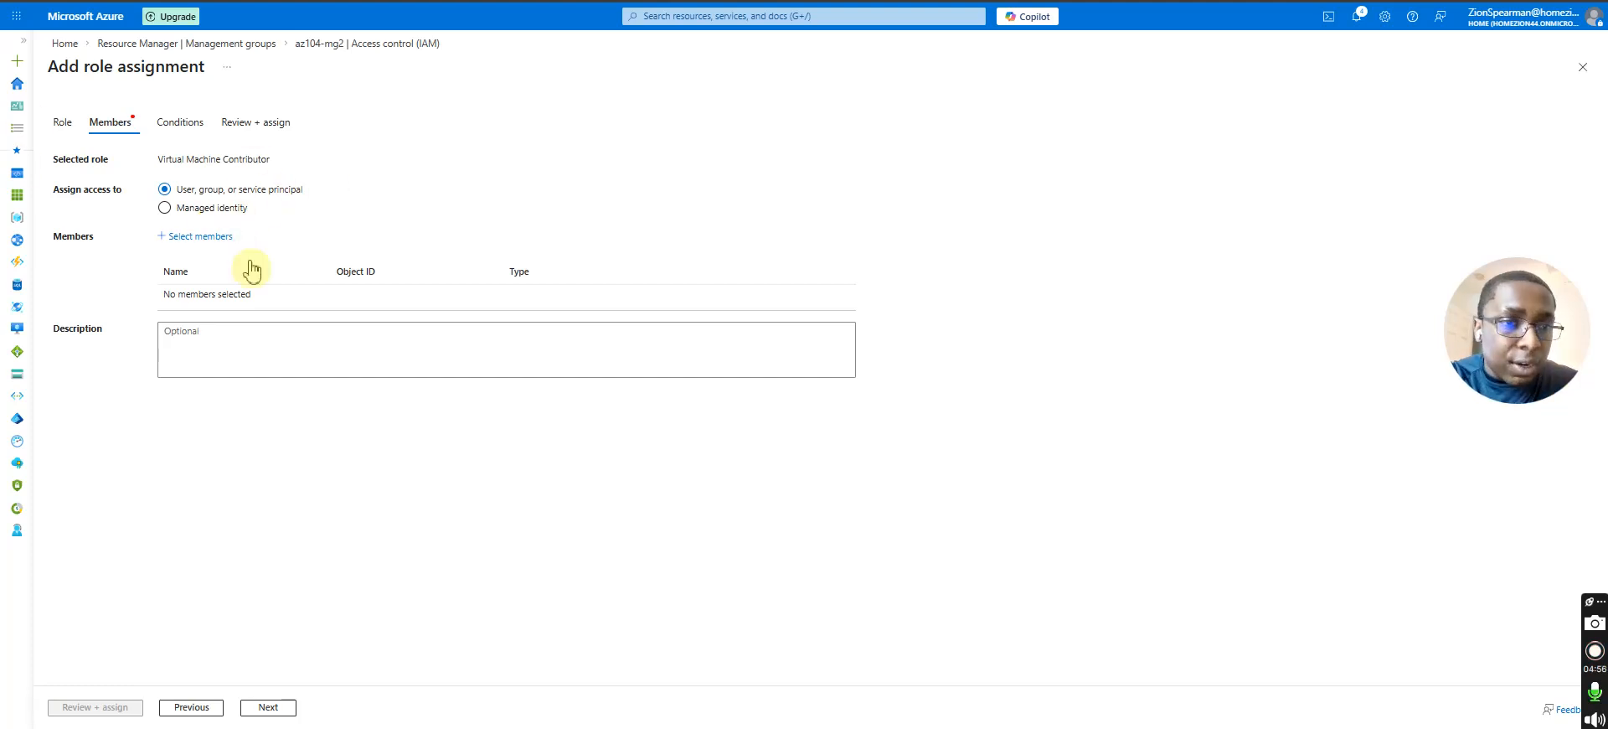
pyautogui.click(223, 238)
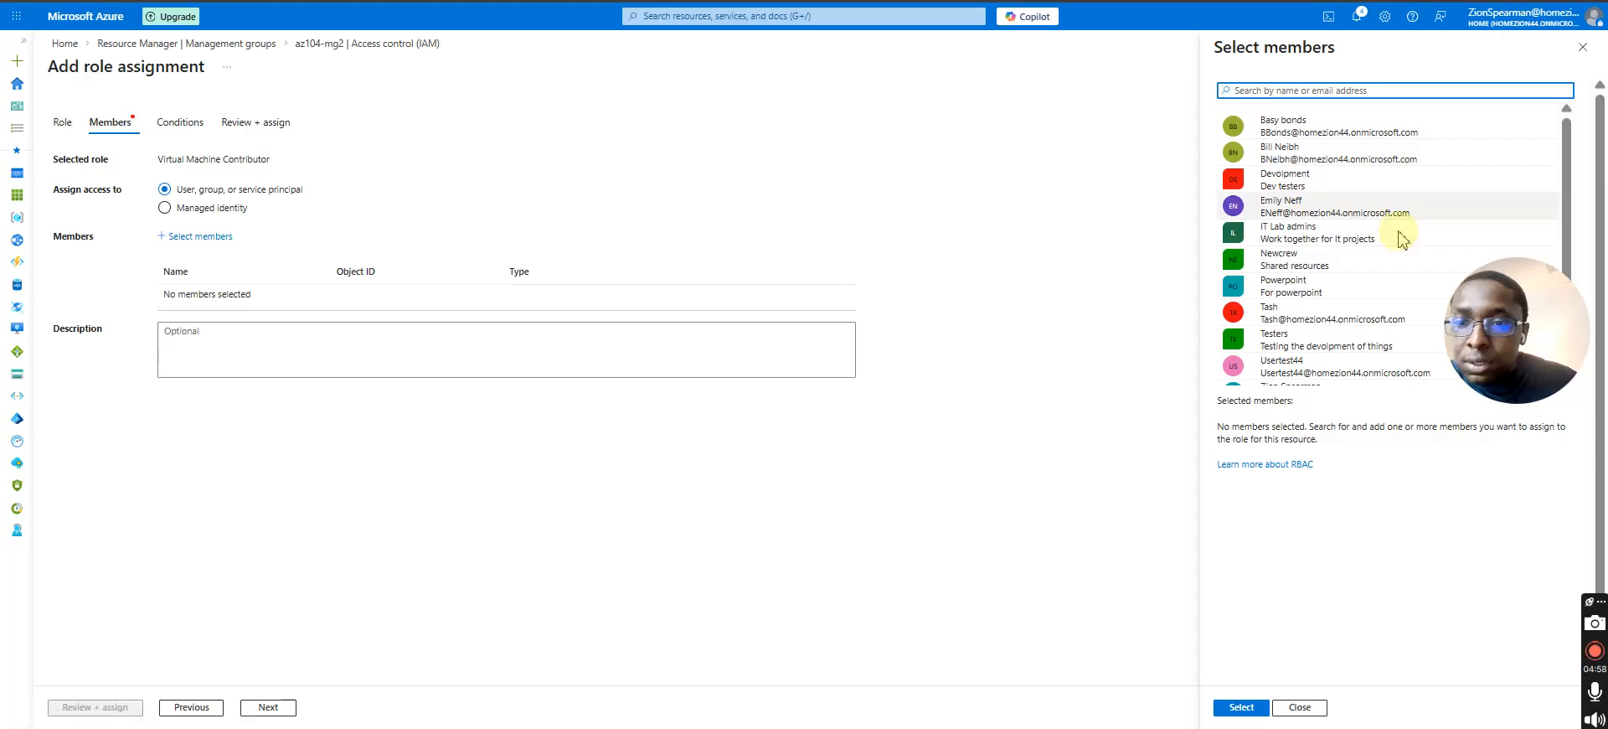
pyautogui.scroll(-2, 1340, 319)
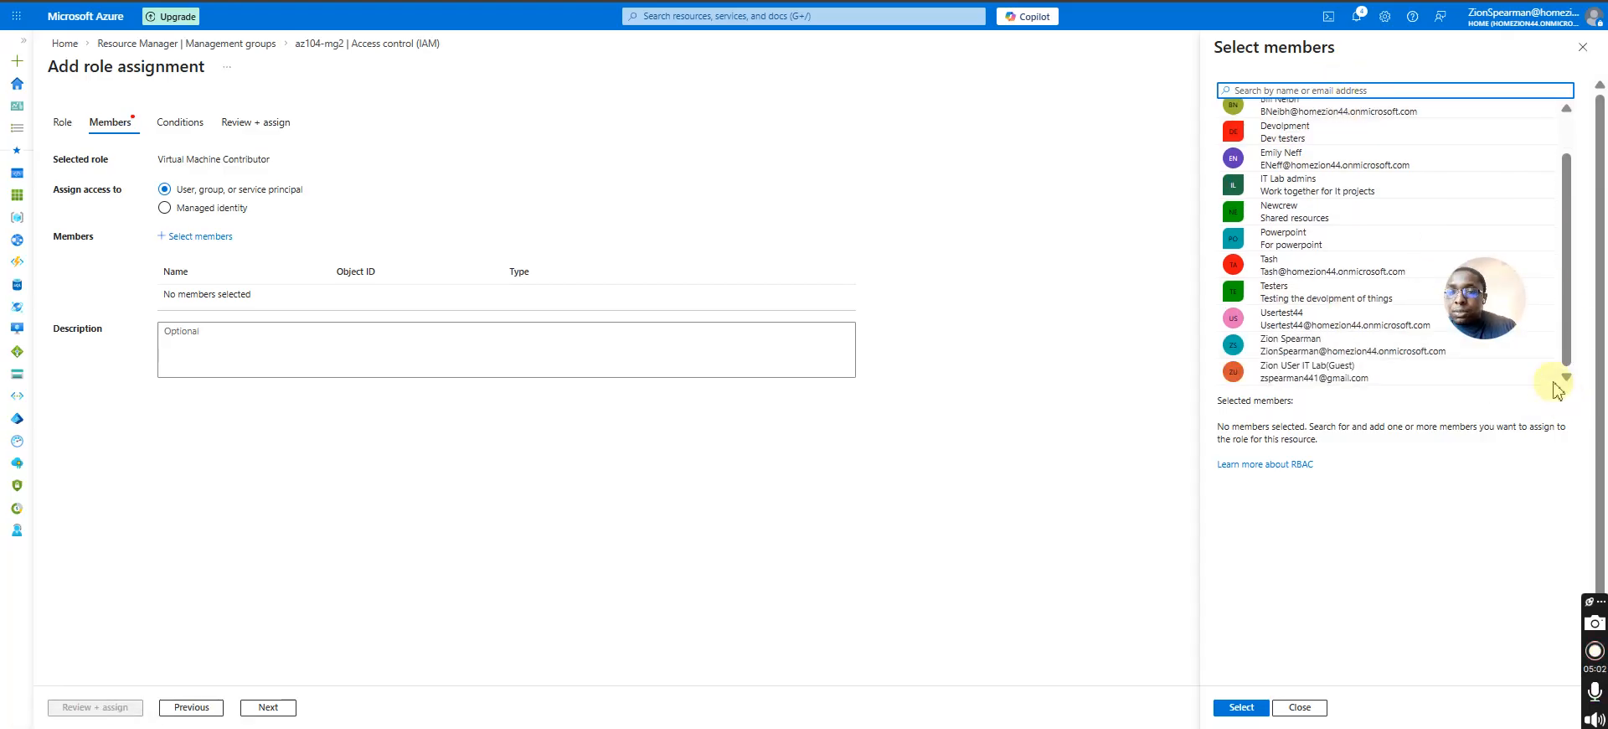
pyautogui.moveTo(1495, 304); pyautogui.dragTo(1520, 624)
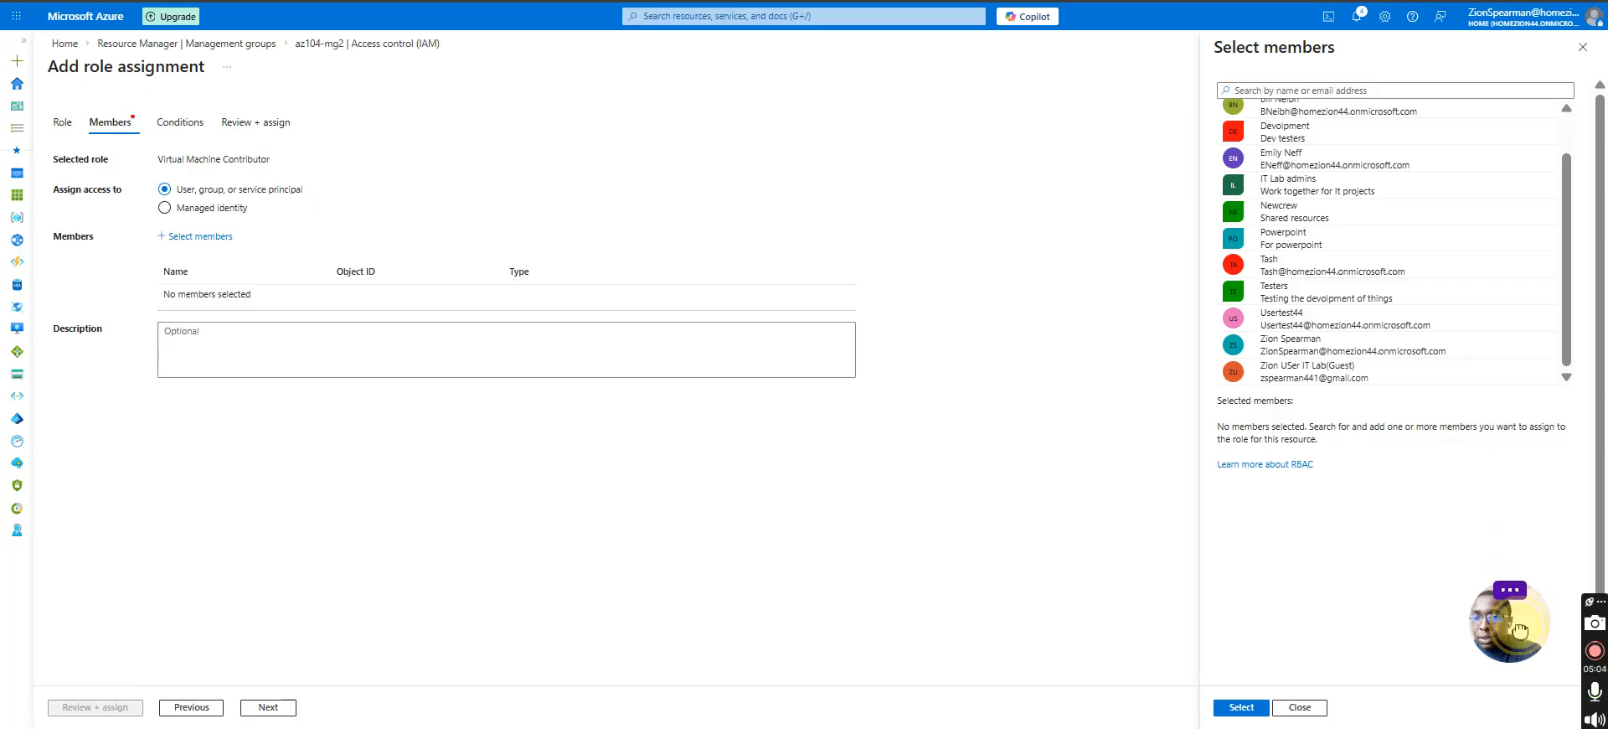
pyautogui.click(1326, 325)
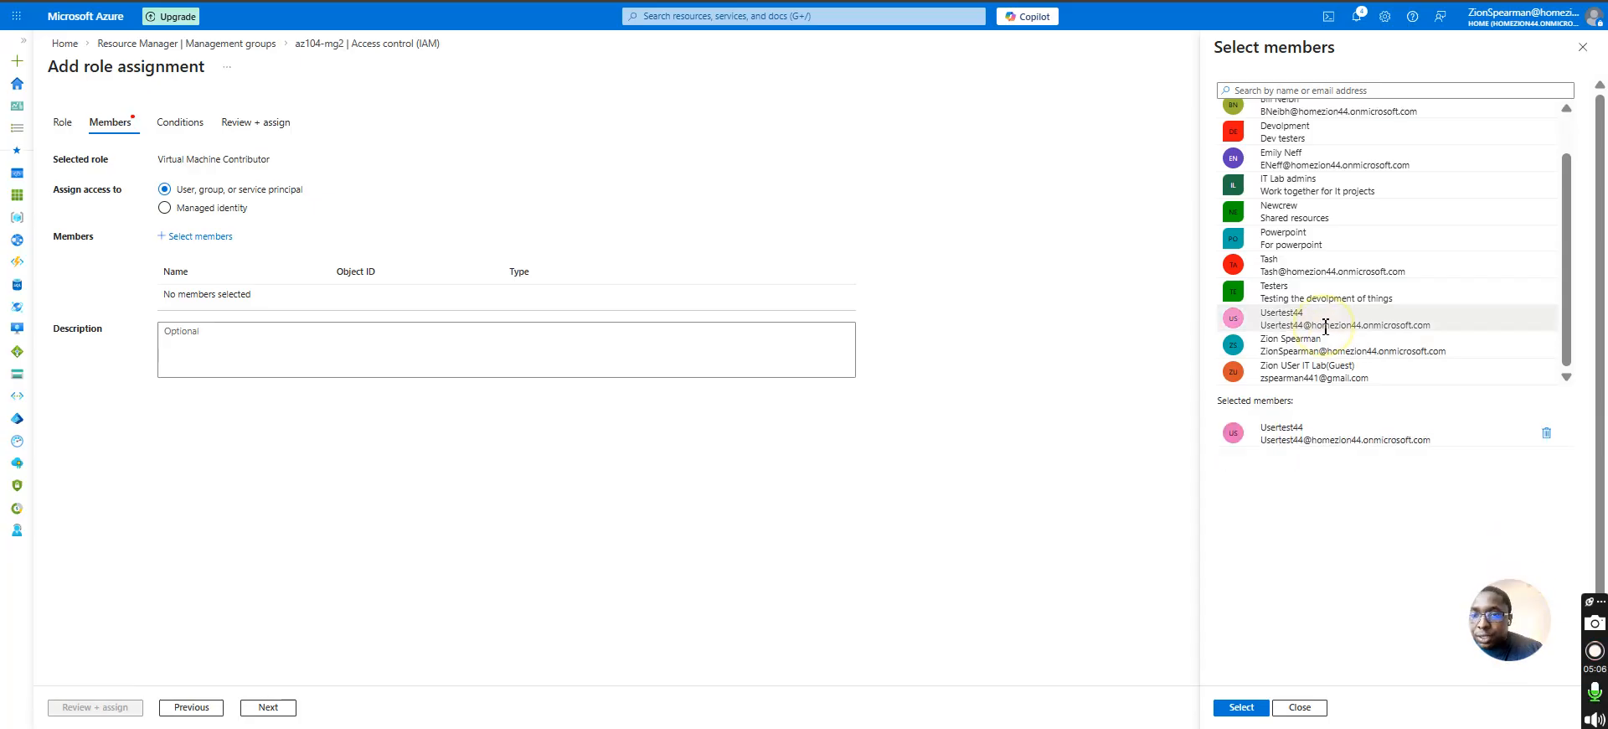
pyautogui.click(1234, 709)
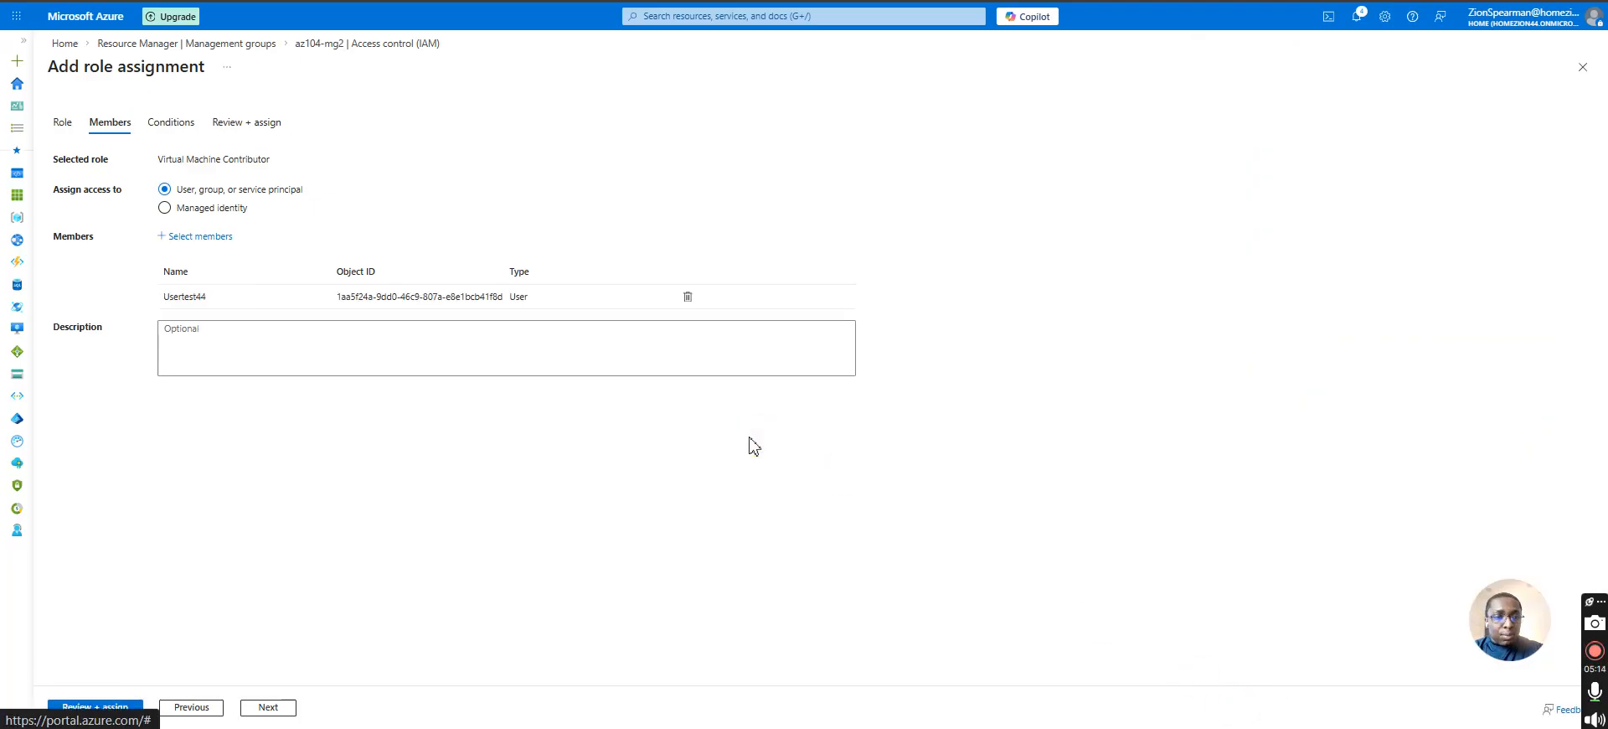
pyautogui.click(106, 712)
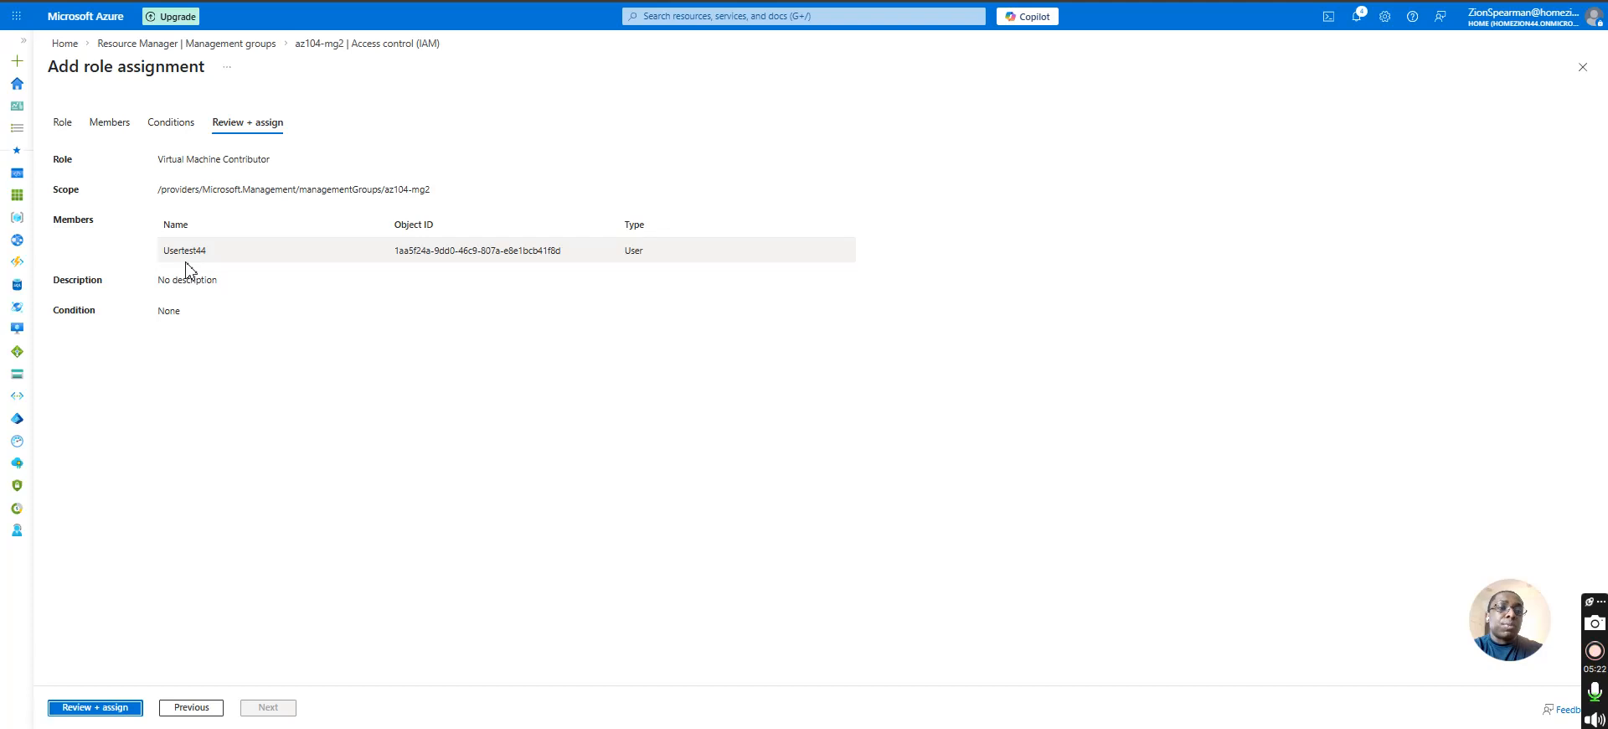
pyautogui.click(105, 707)
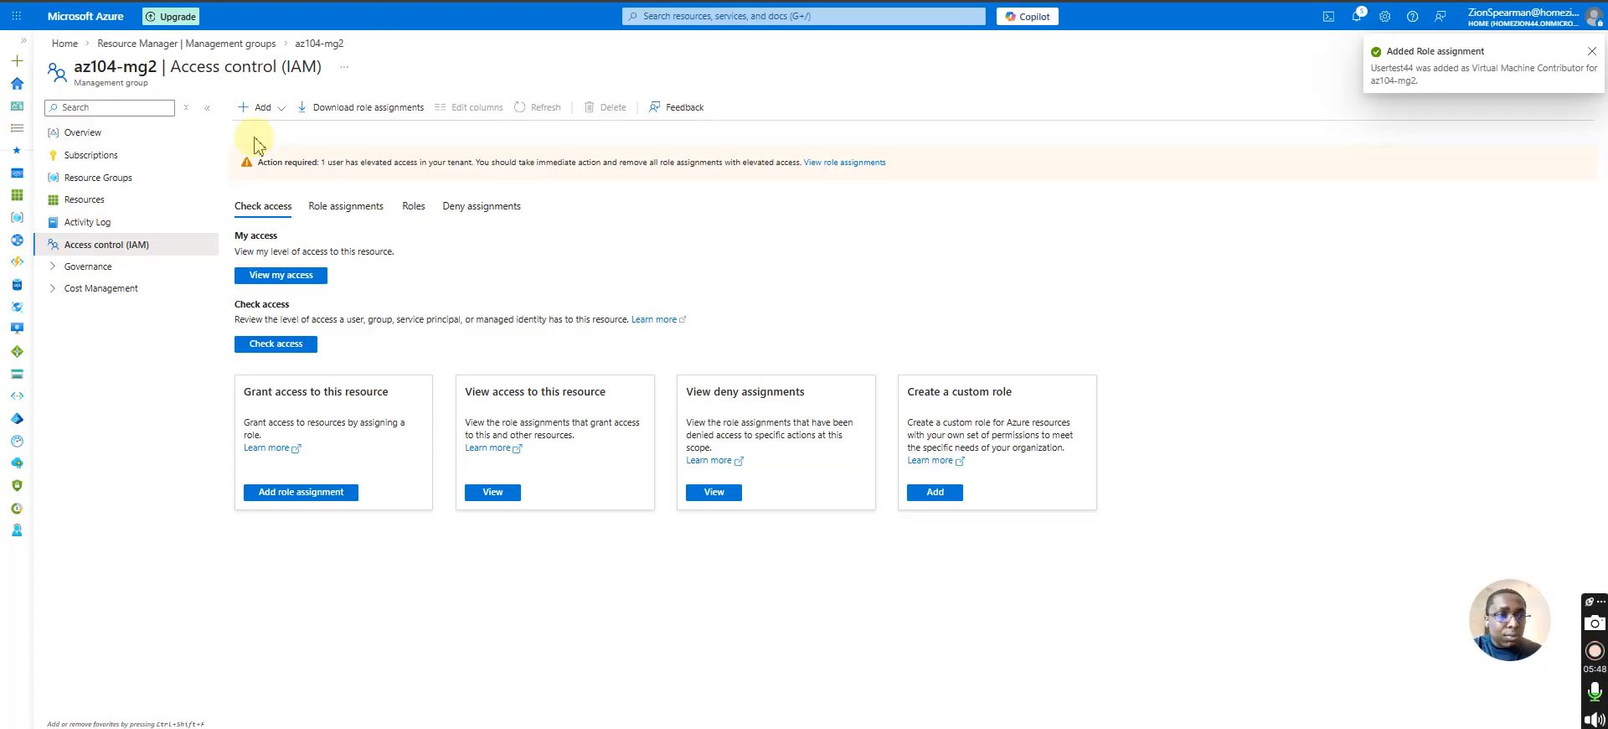
# Step: Start a custom role from the access control (IAM) of az104-mg2 and name it Customer Support Request
pyautogui.click(130, 44)
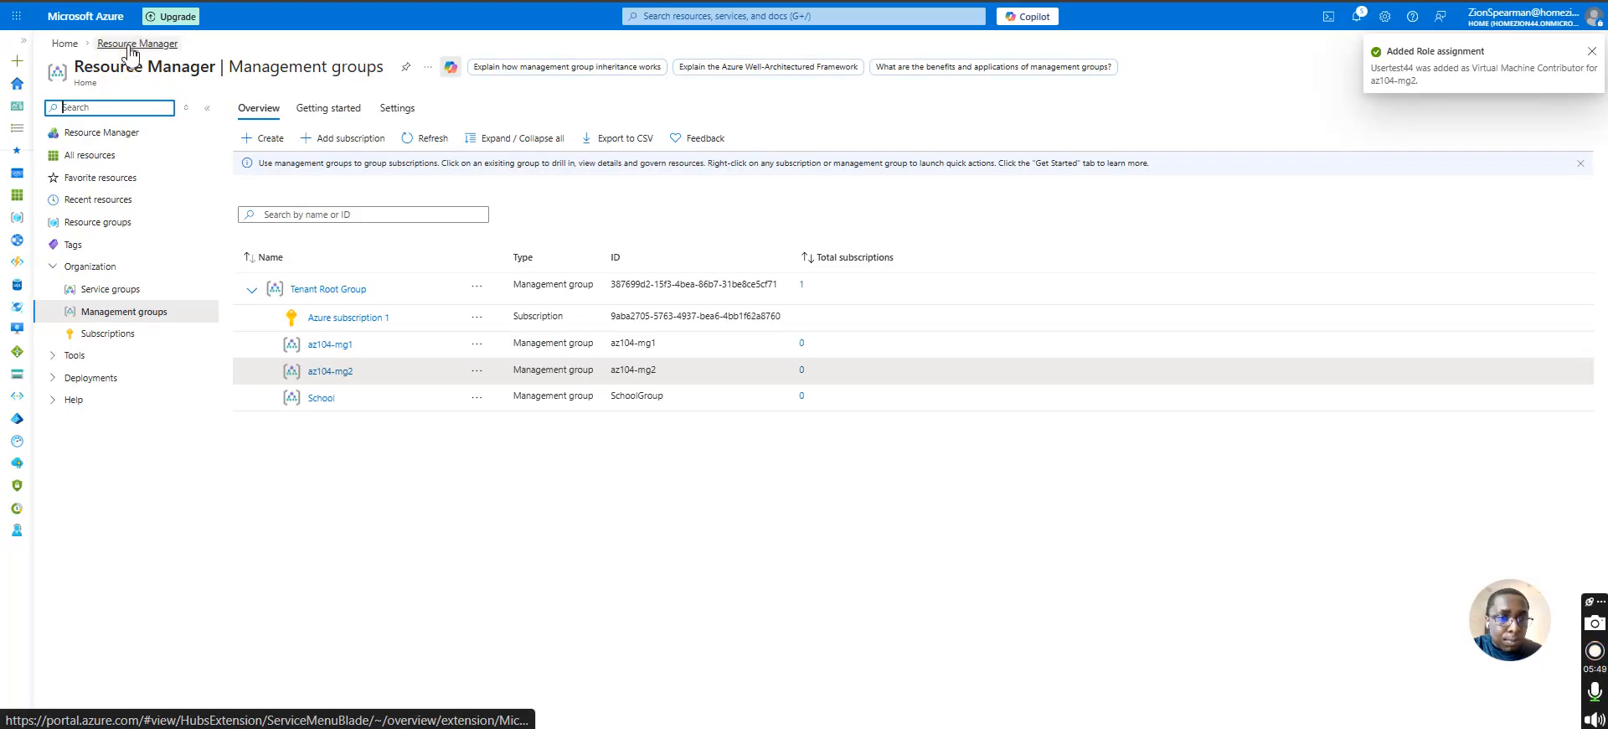
pyautogui.click(333, 371)
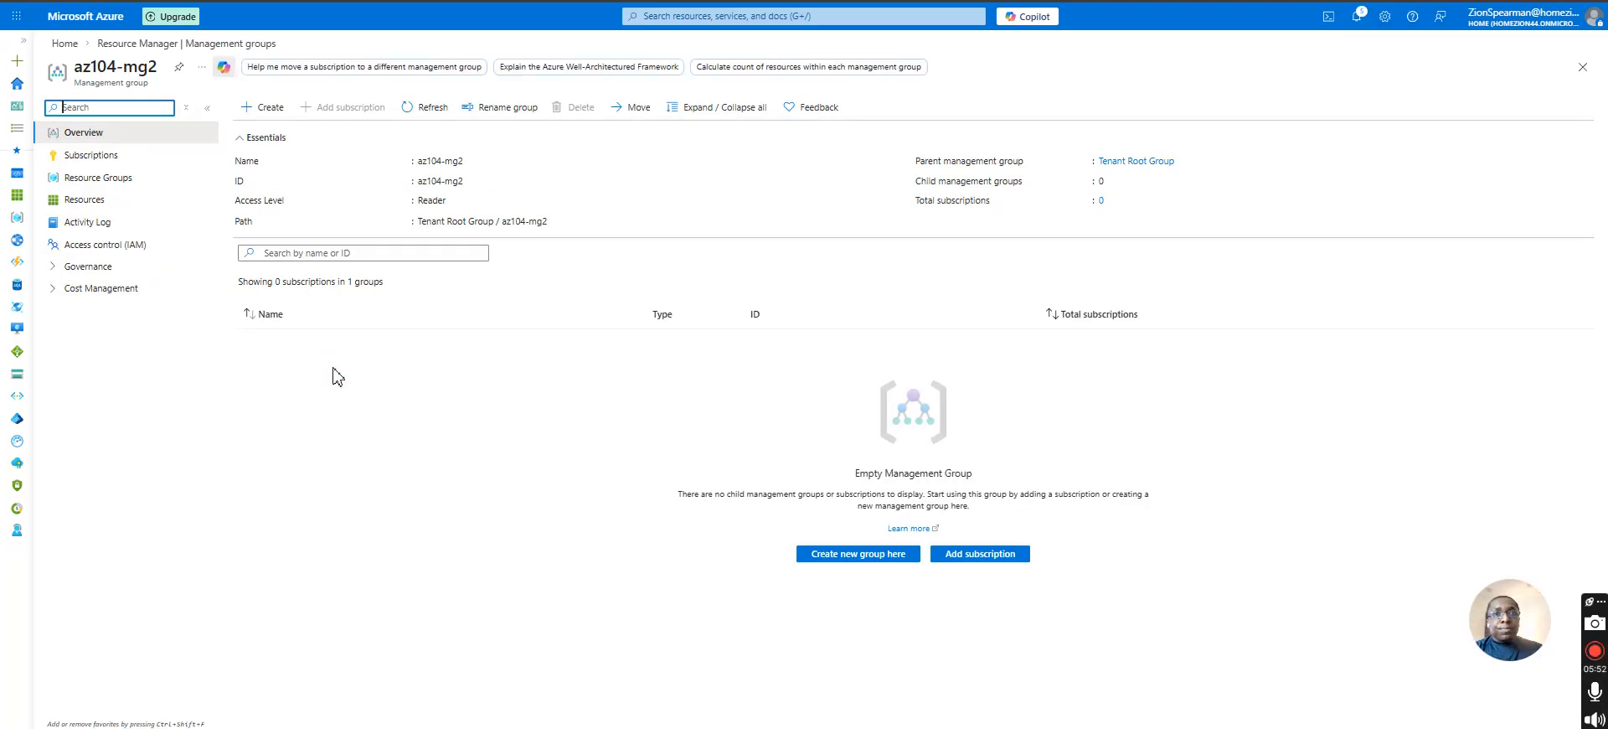
pyautogui.click(134, 246)
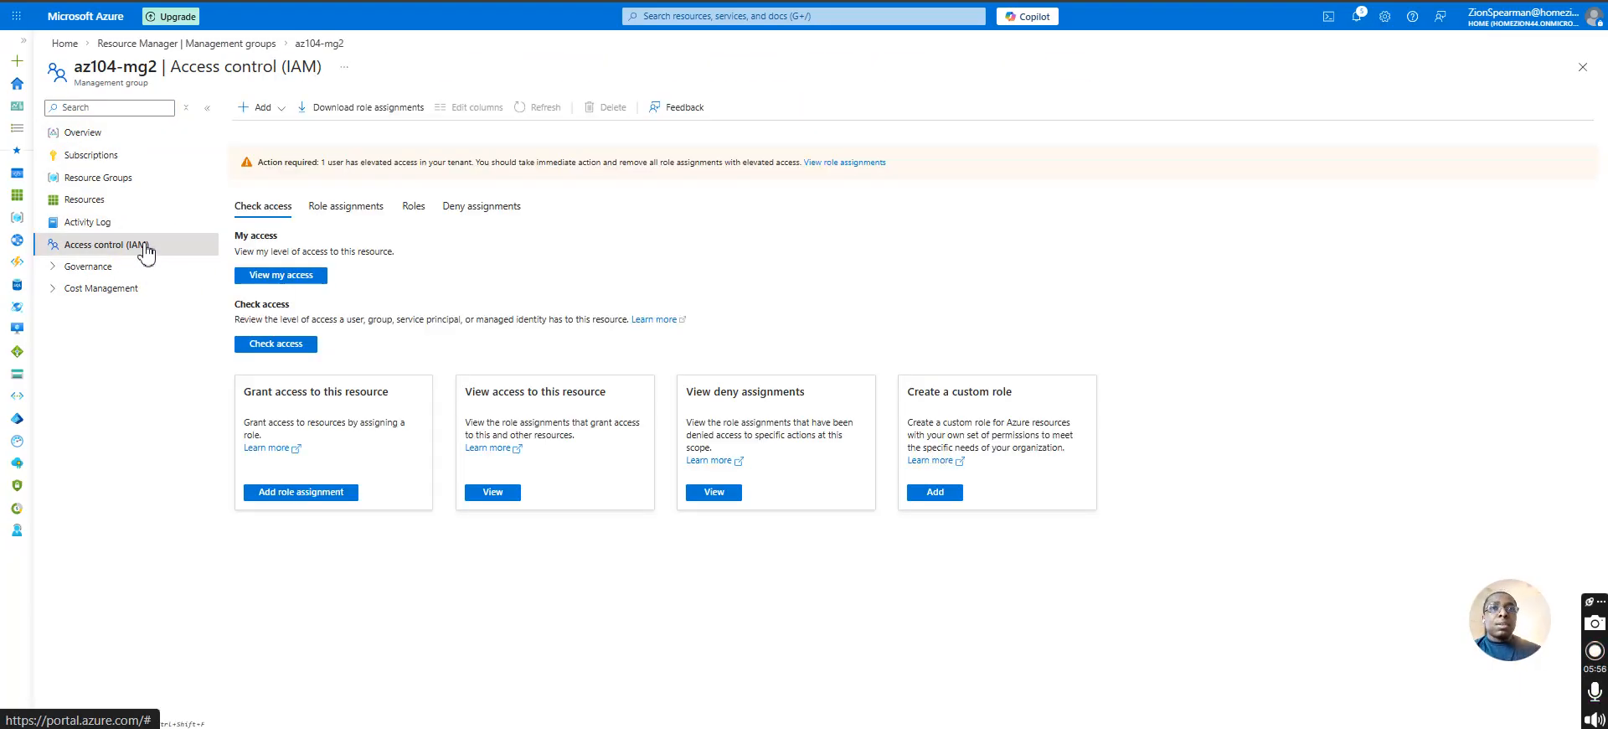
pyautogui.click(249, 109)
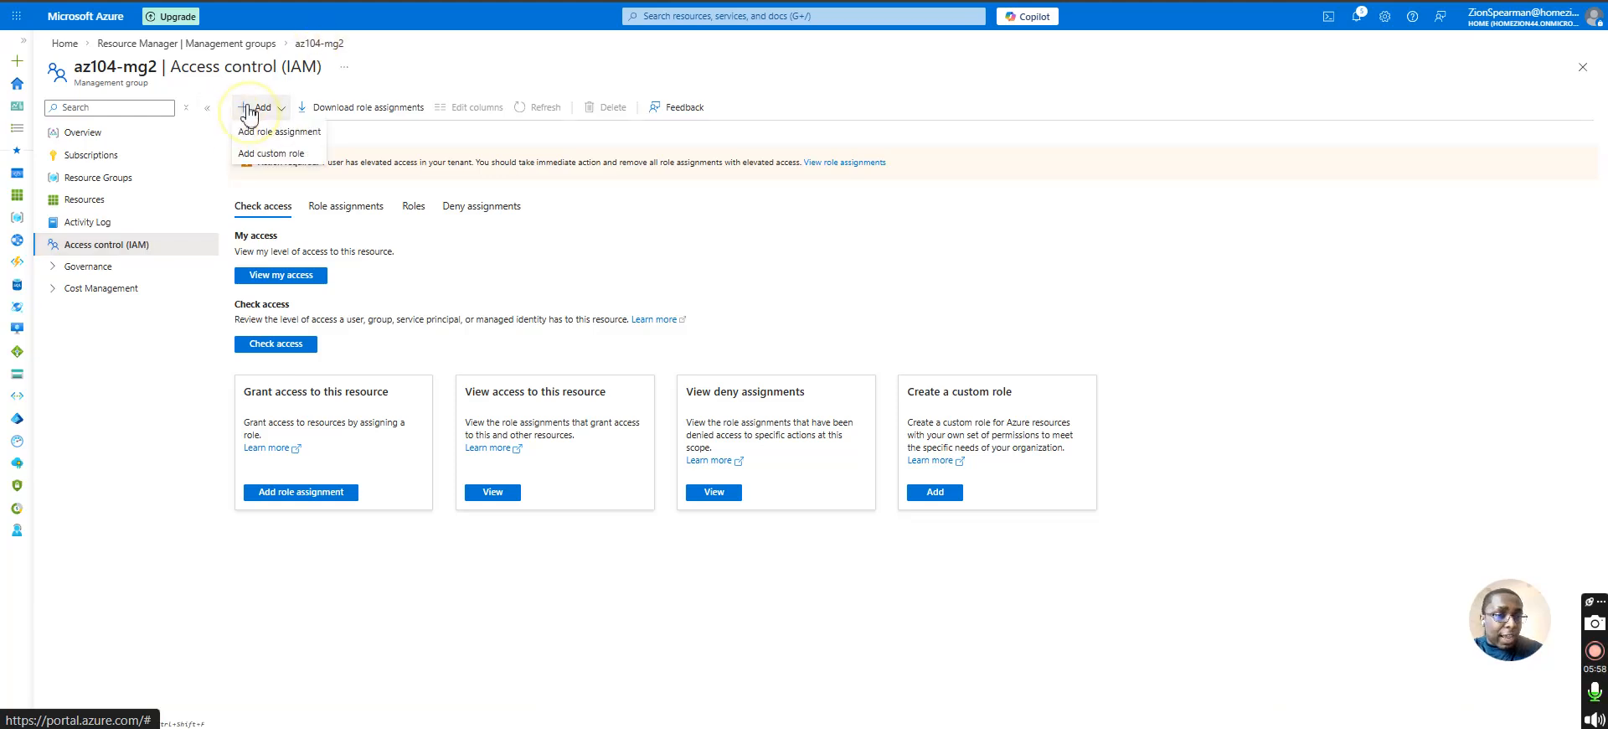
pyautogui.click(255, 154)
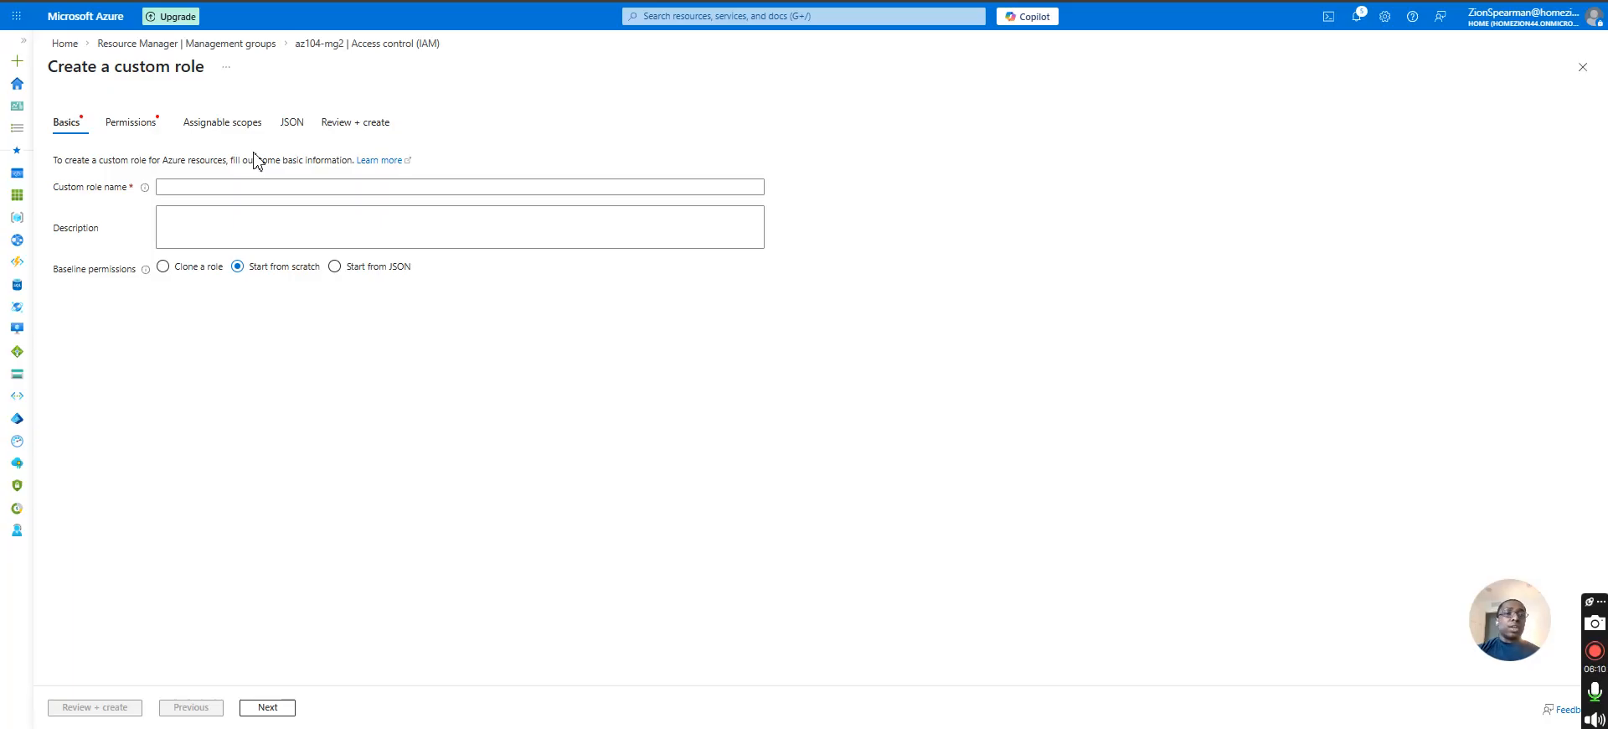
pyautogui.click(249, 186)
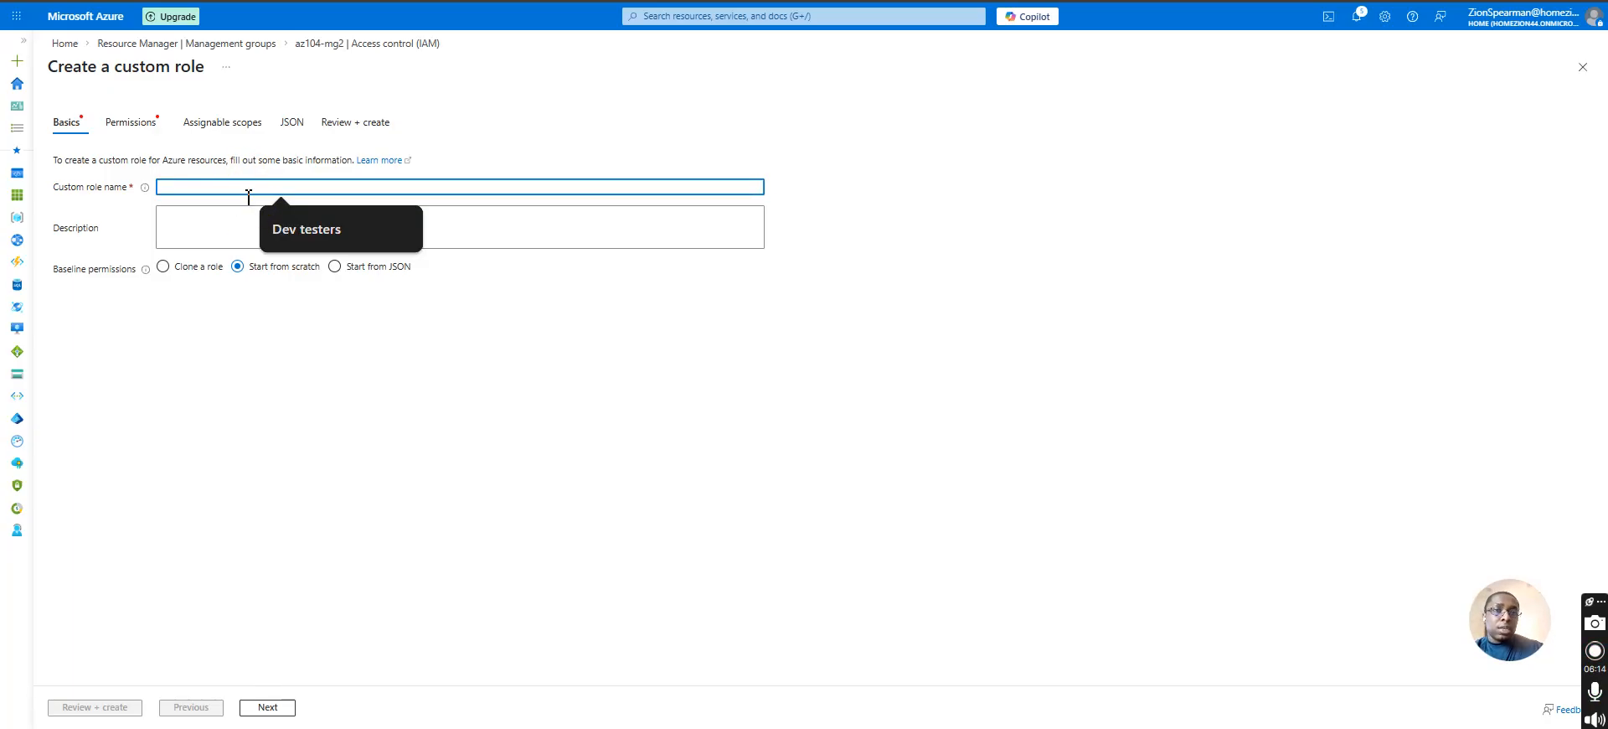
pyautogui.write('Customer Supp')
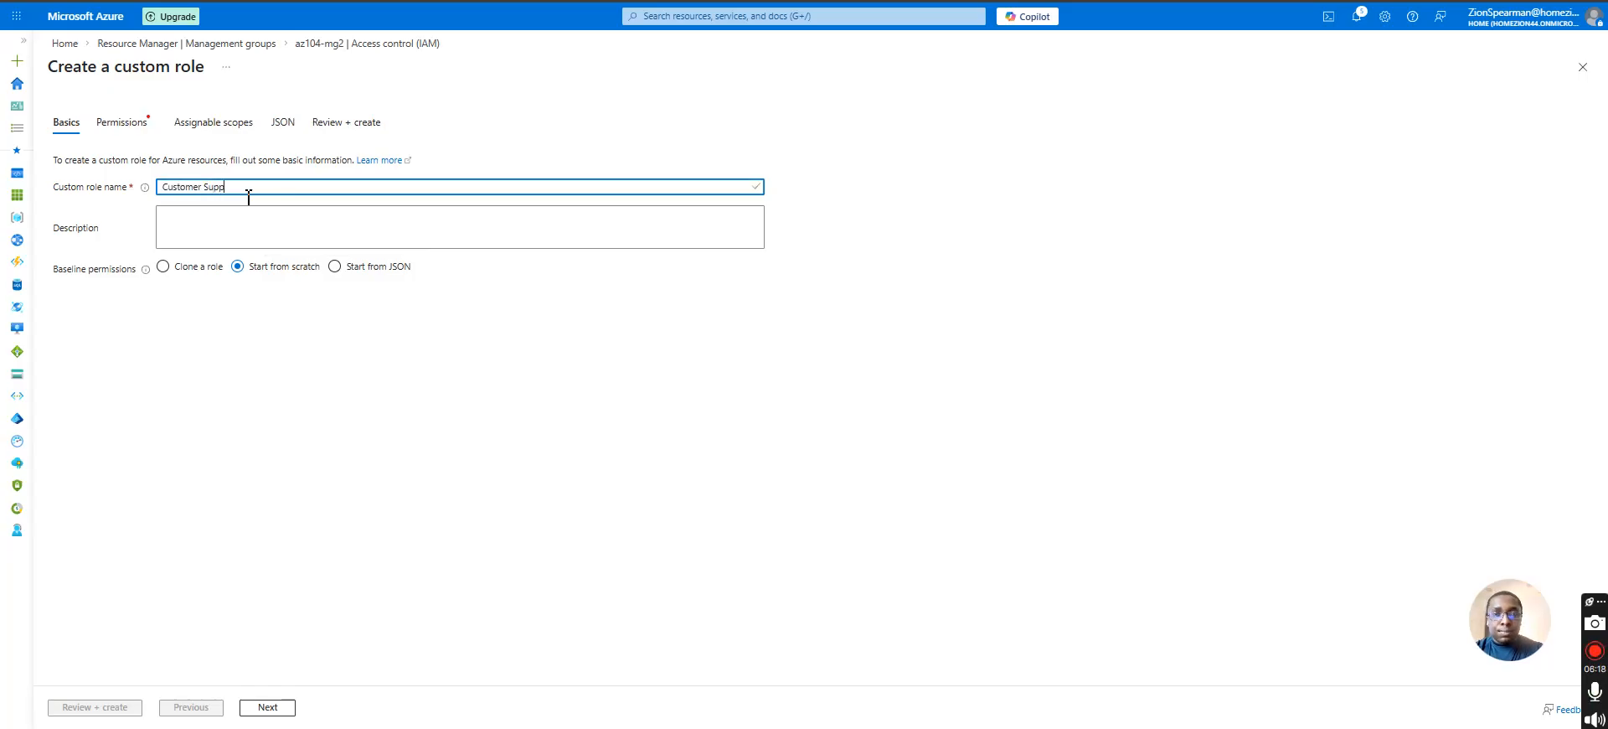
pyautogui.write('ort Request')
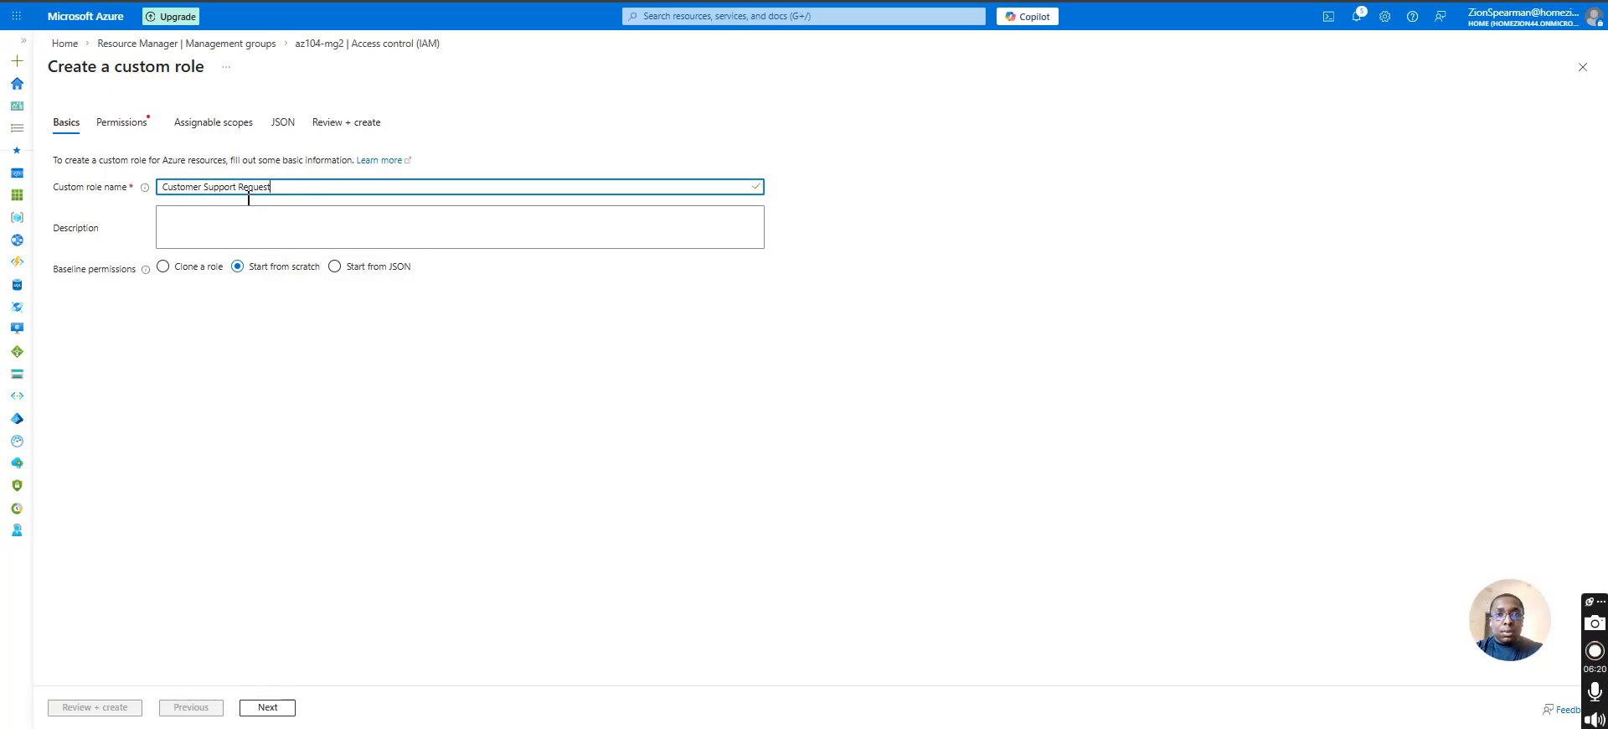
# Step: Enter "A constumer role for support request" as the custom role's description
pyautogui.click(205, 225)
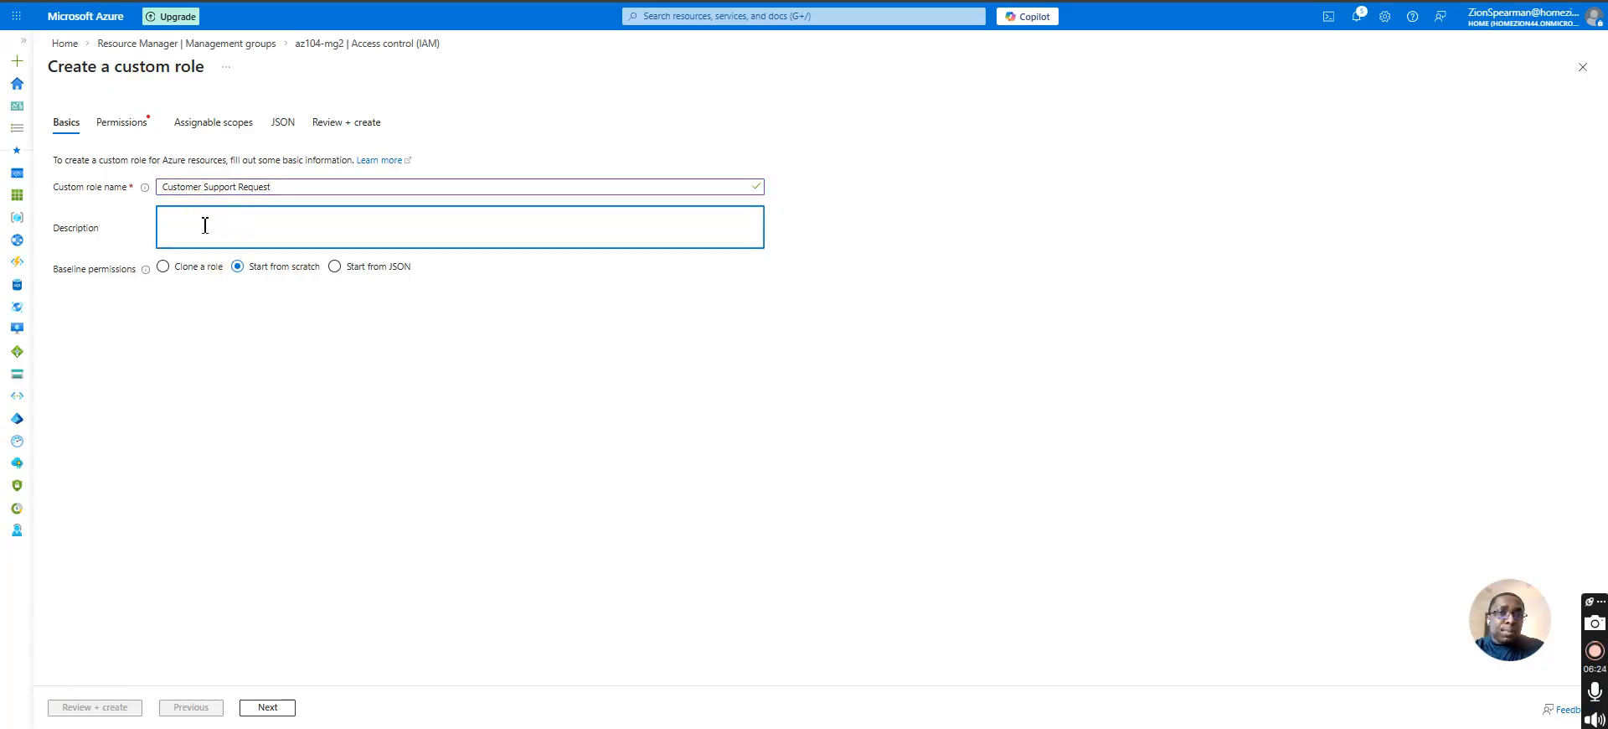
pyautogui.write('A constumer')
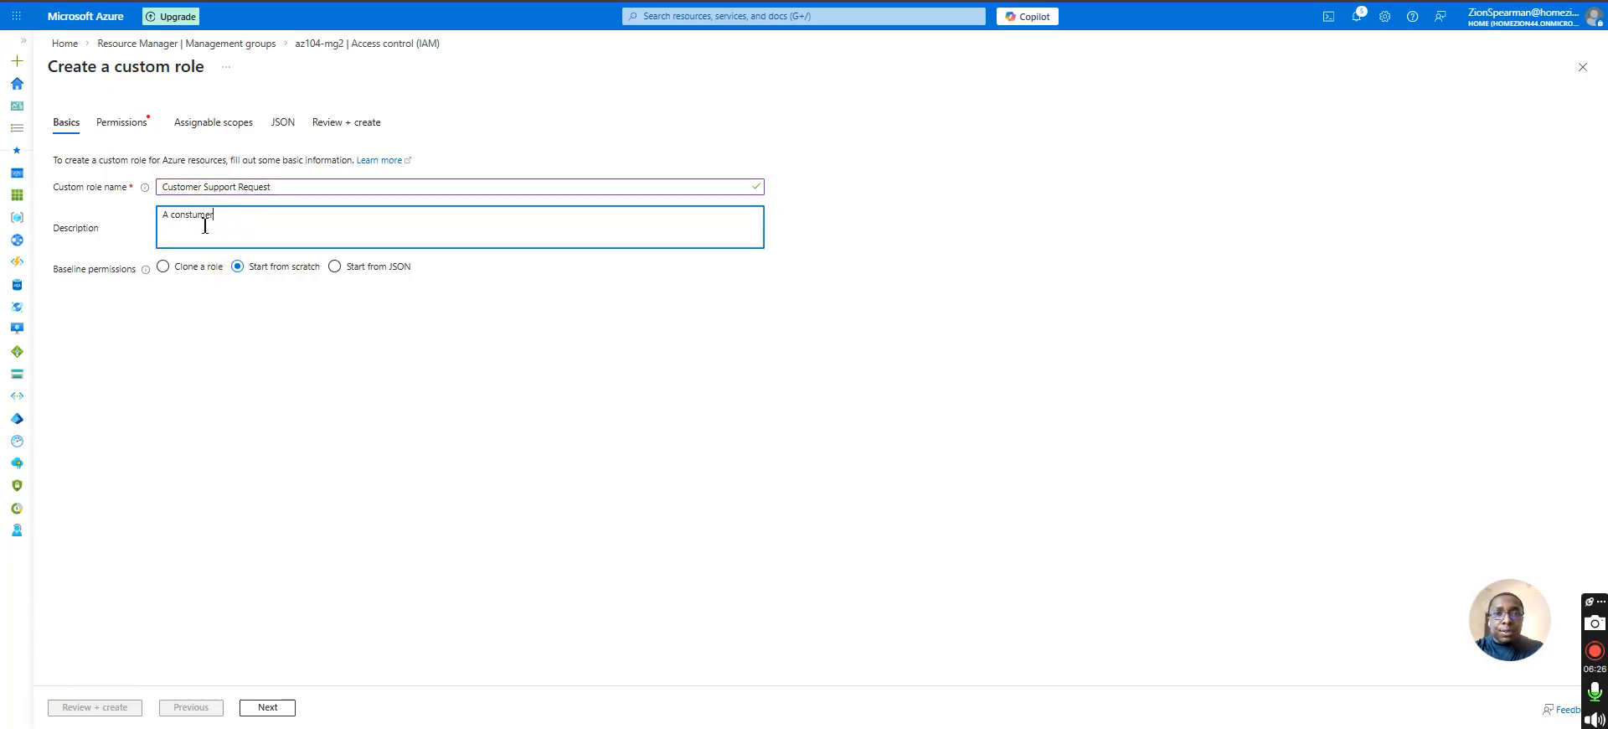
pyautogui.write(' r')
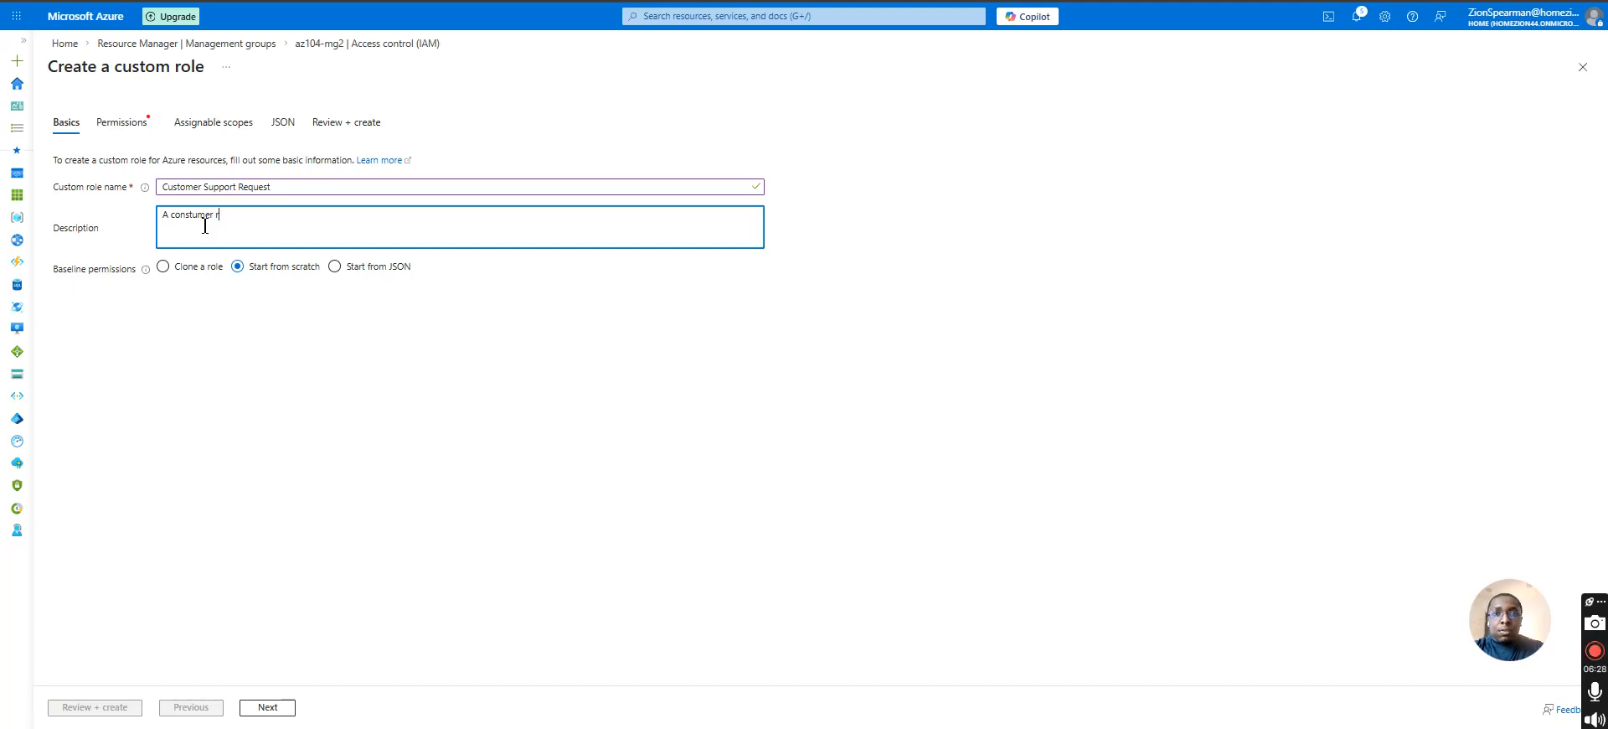
pyautogui.write('ole for supo')
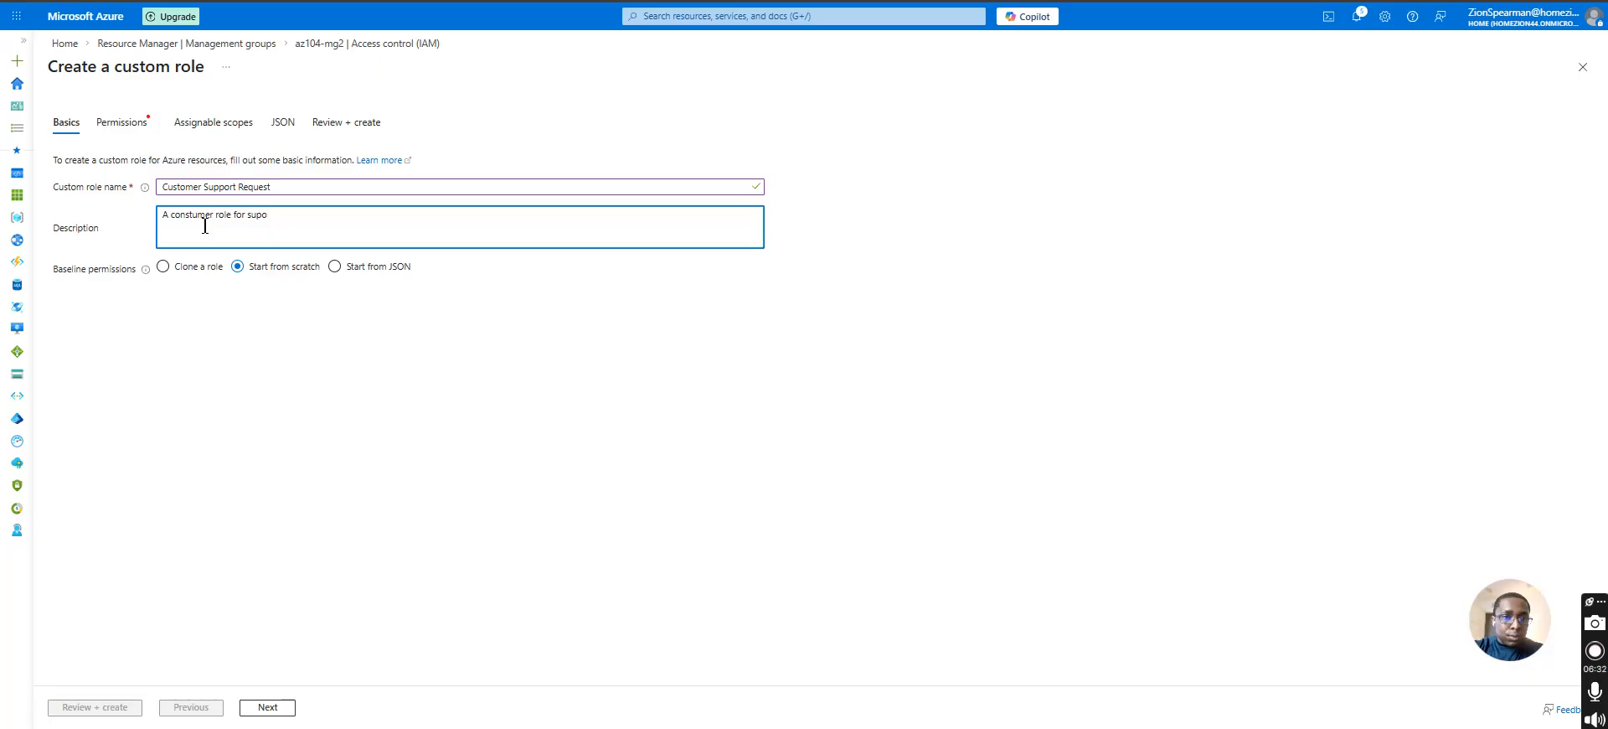
pyautogui.write('oort request')
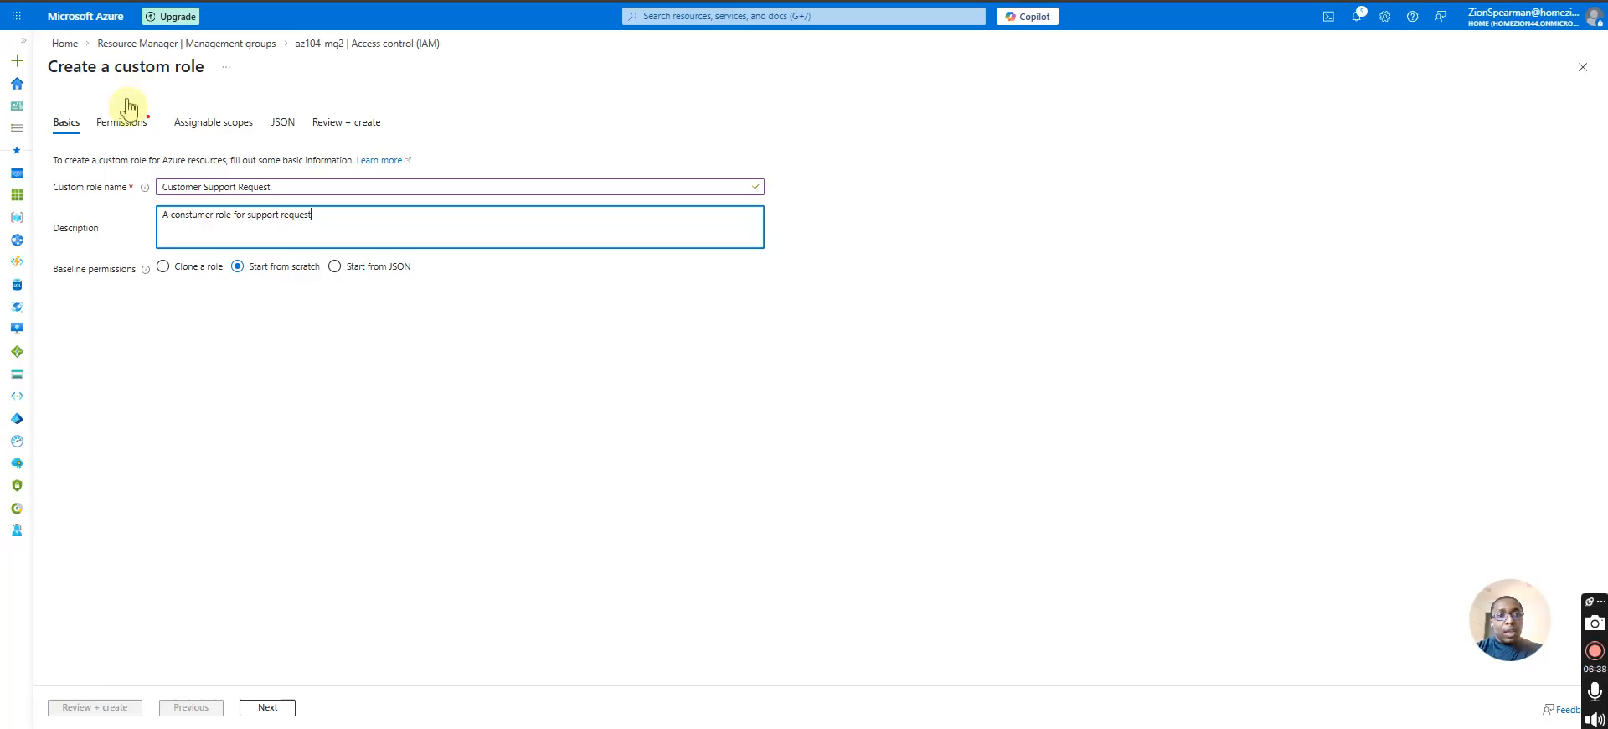
pyautogui.click(231, 351)
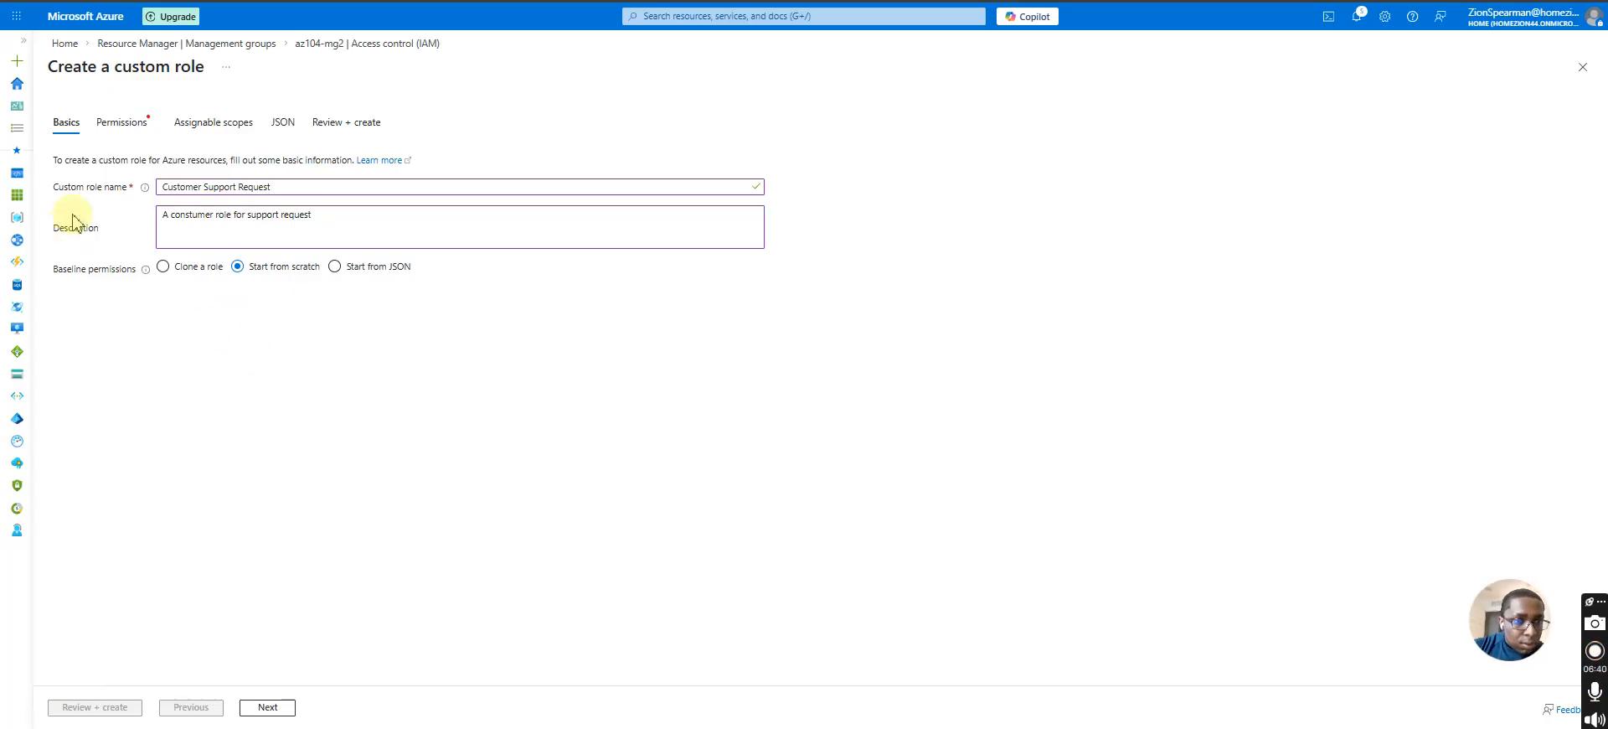
# Step: Set the custom role's baseline permissions to clone a role, search for "supp" and choose Support Request Contributor
pyautogui.click(130, 124)
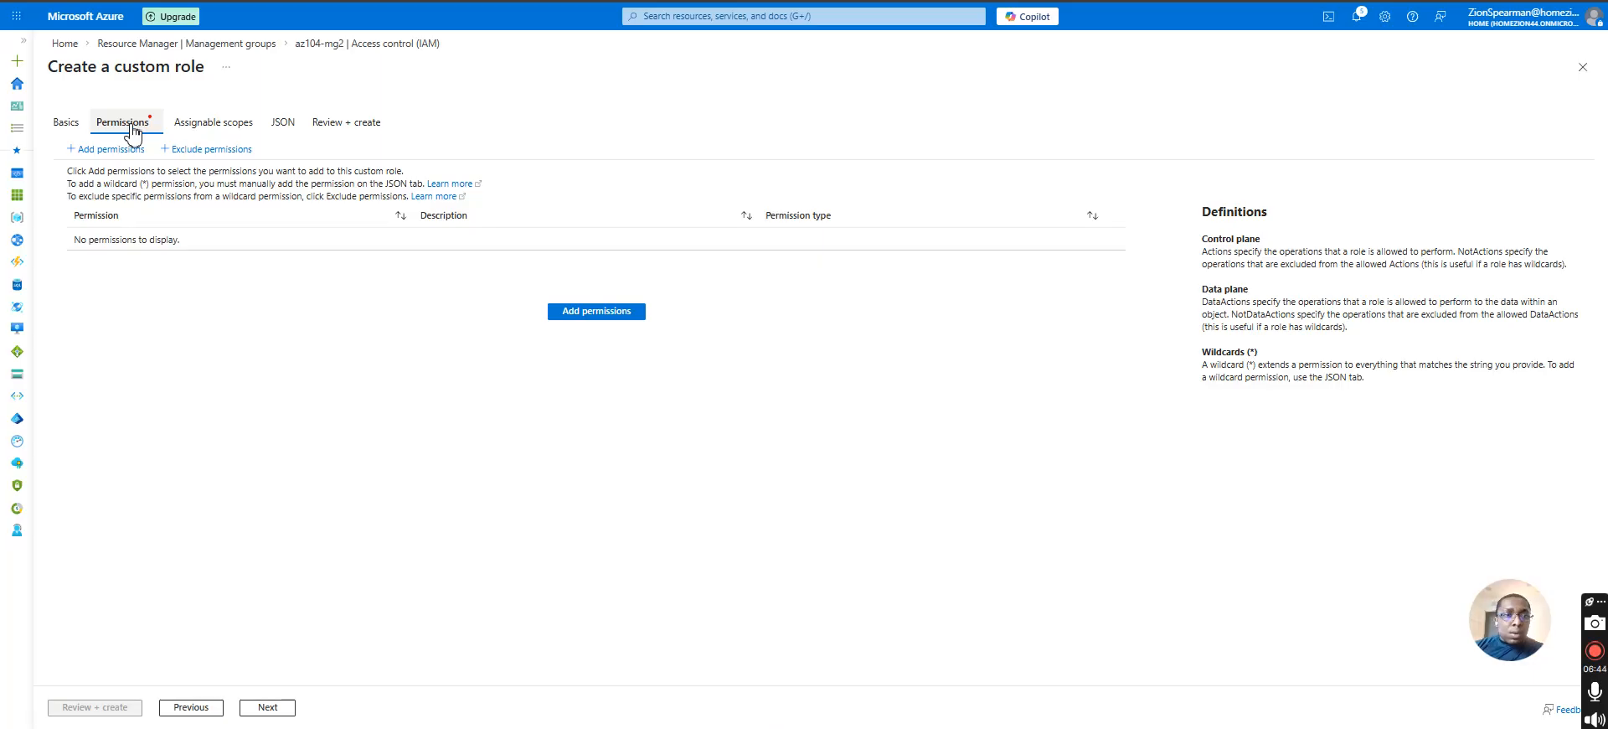
pyautogui.click(77, 126)
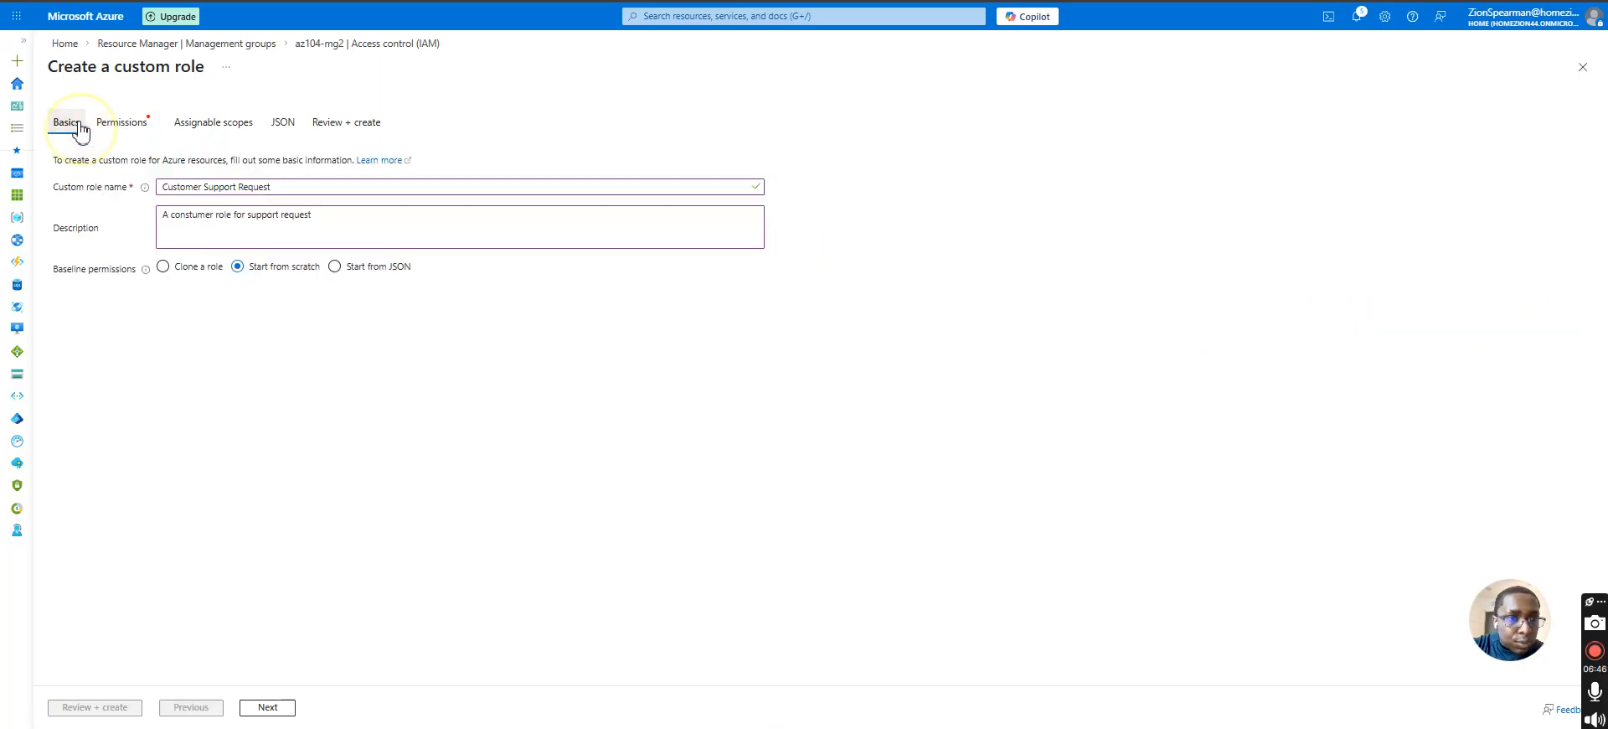
pyautogui.click(166, 217)
pyautogui.click(164, 267)
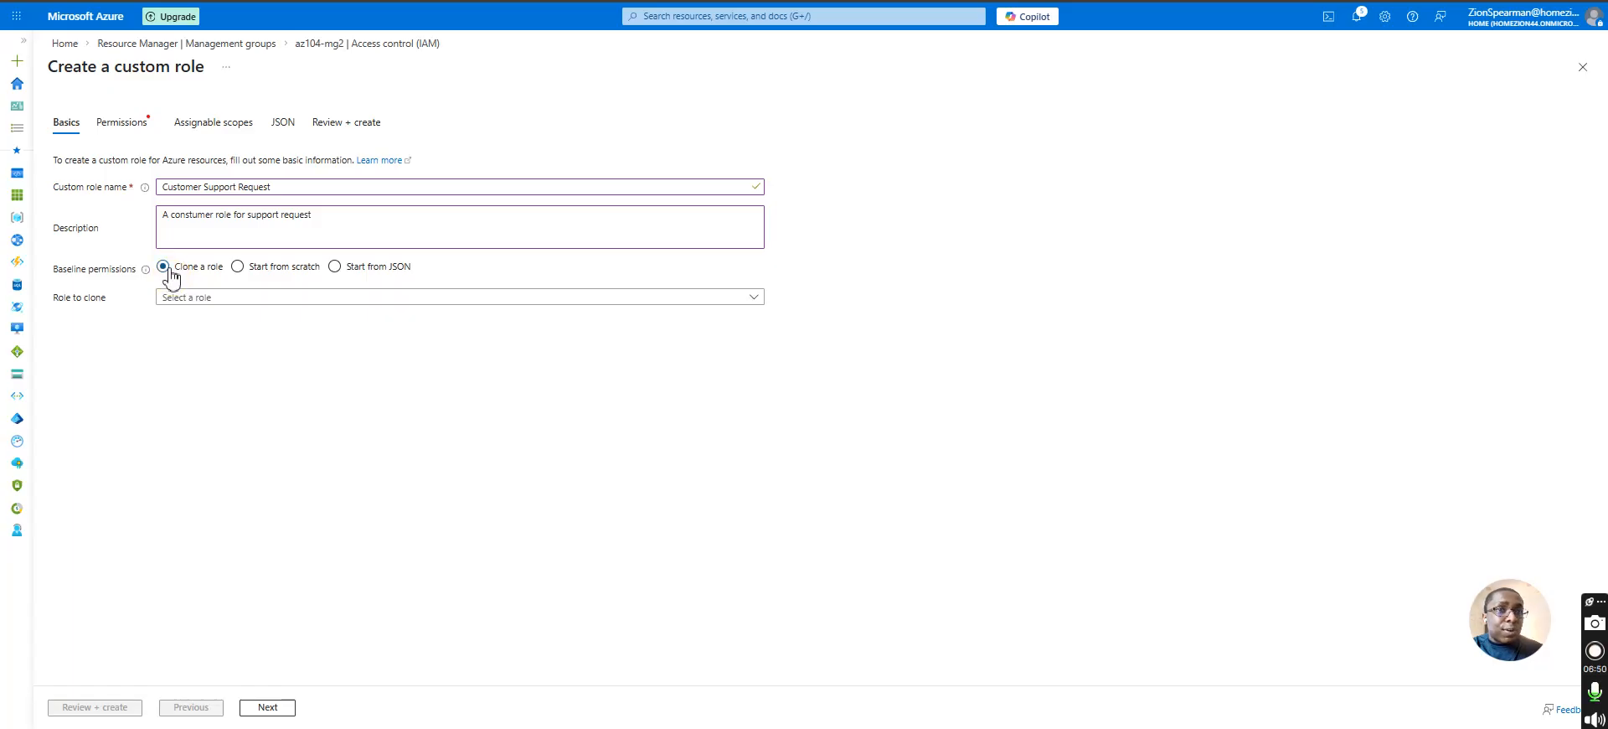
pyautogui.click(172, 275)
pyautogui.click(186, 299)
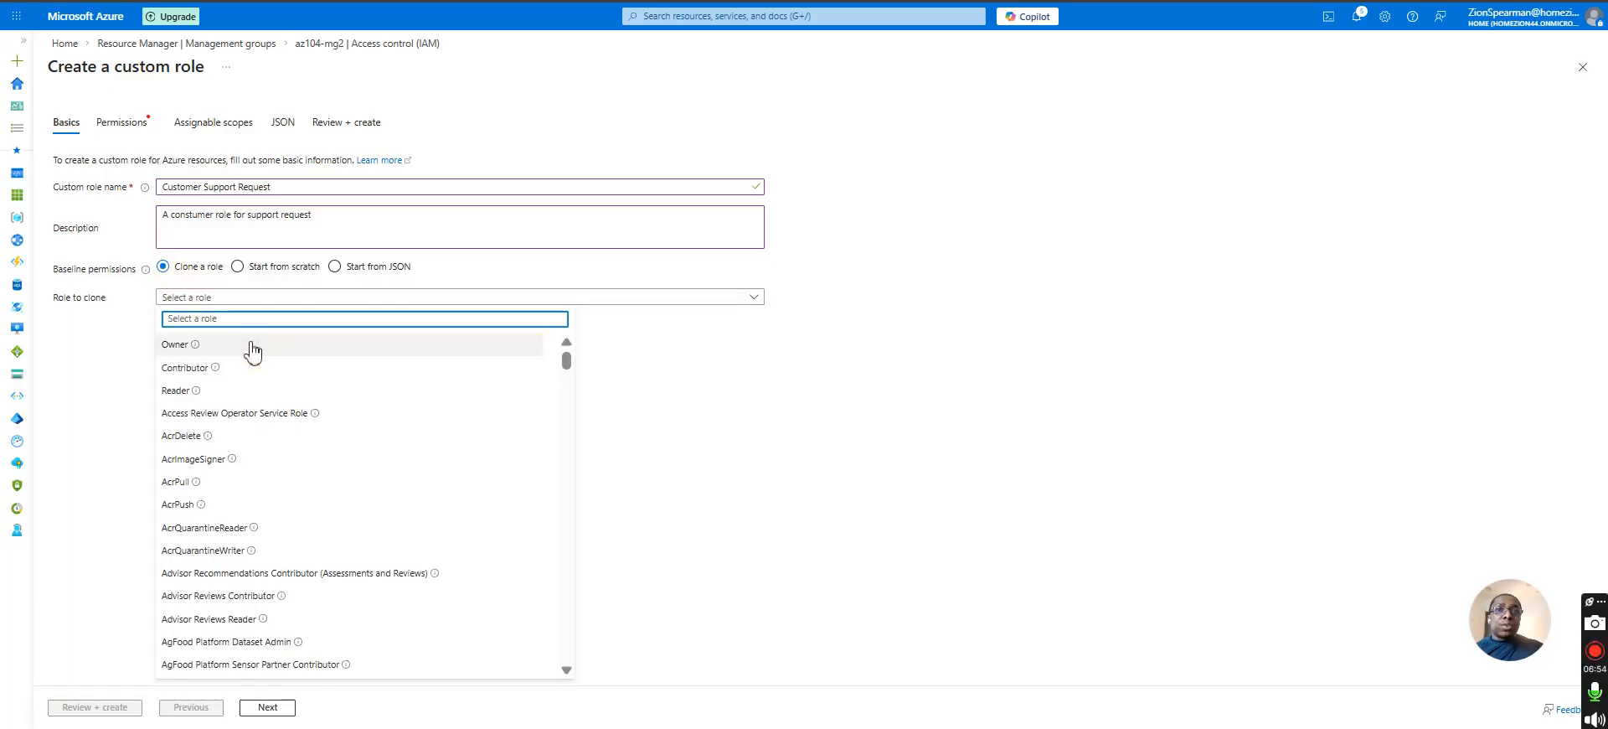
pyautogui.scroll(-10, 330, 531)
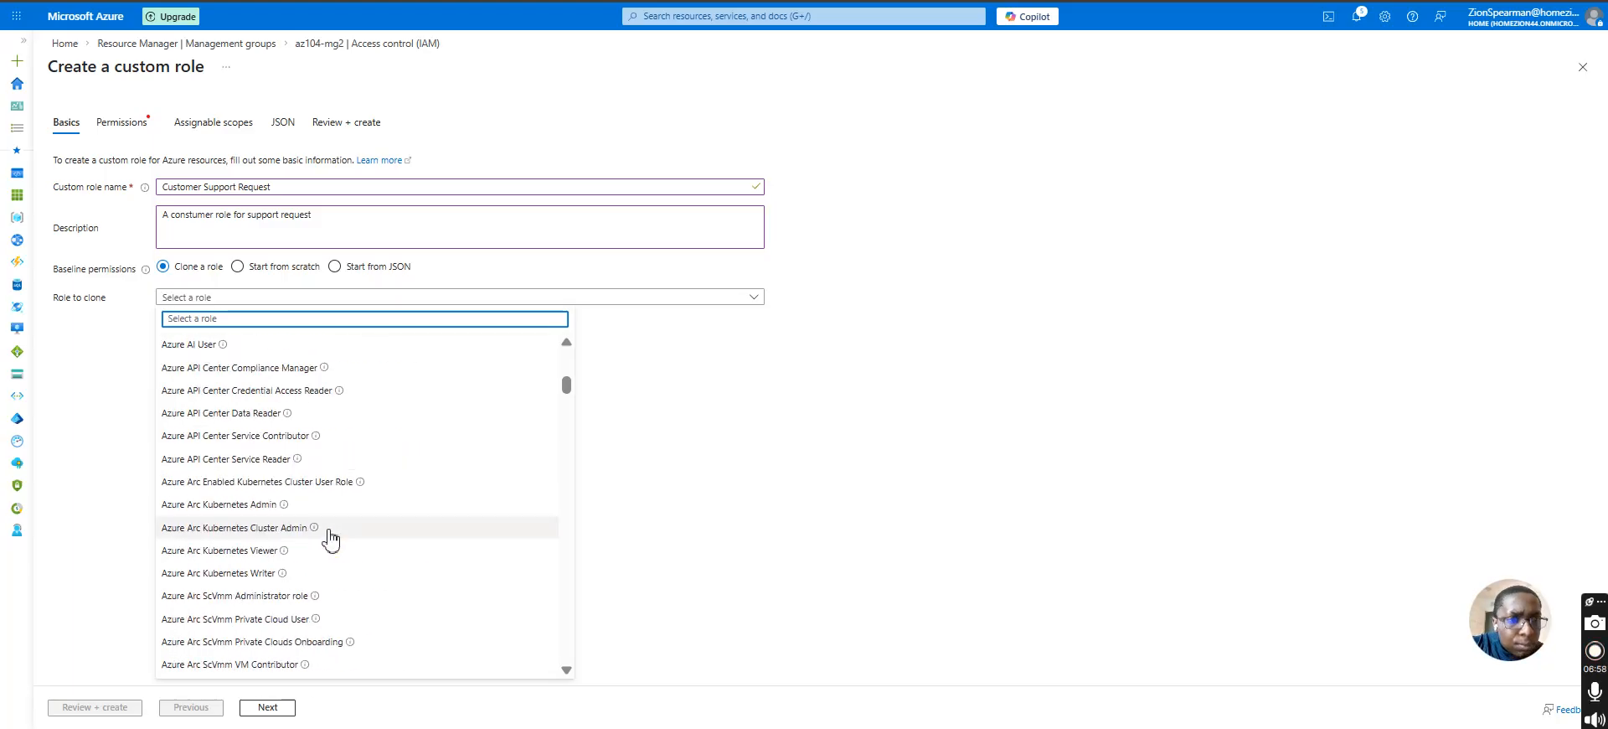
pyautogui.scroll(-10, 330, 536)
pyautogui.scroll(-10, 330, 534)
pyautogui.write('su')
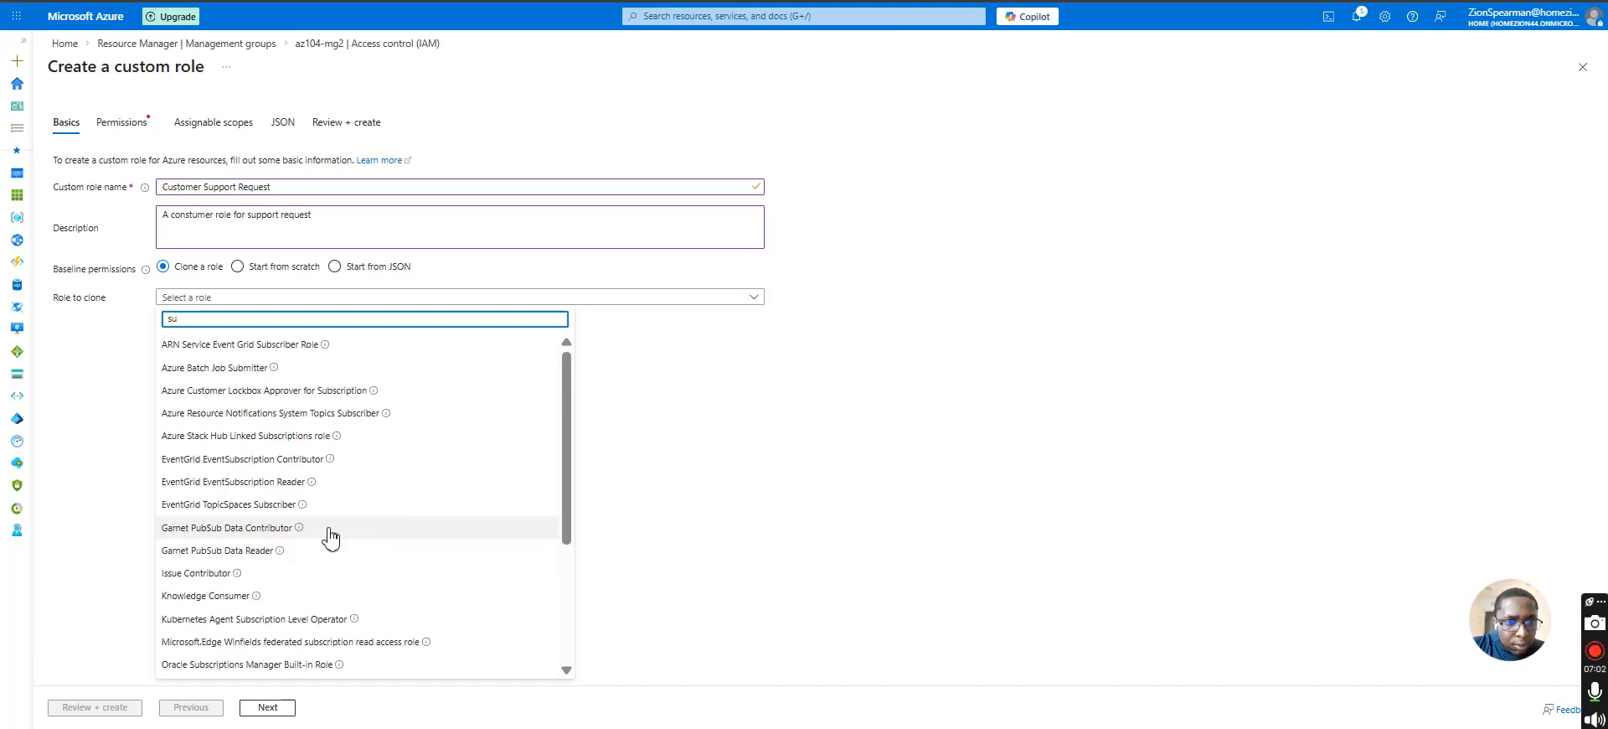
pyautogui.write('pp')
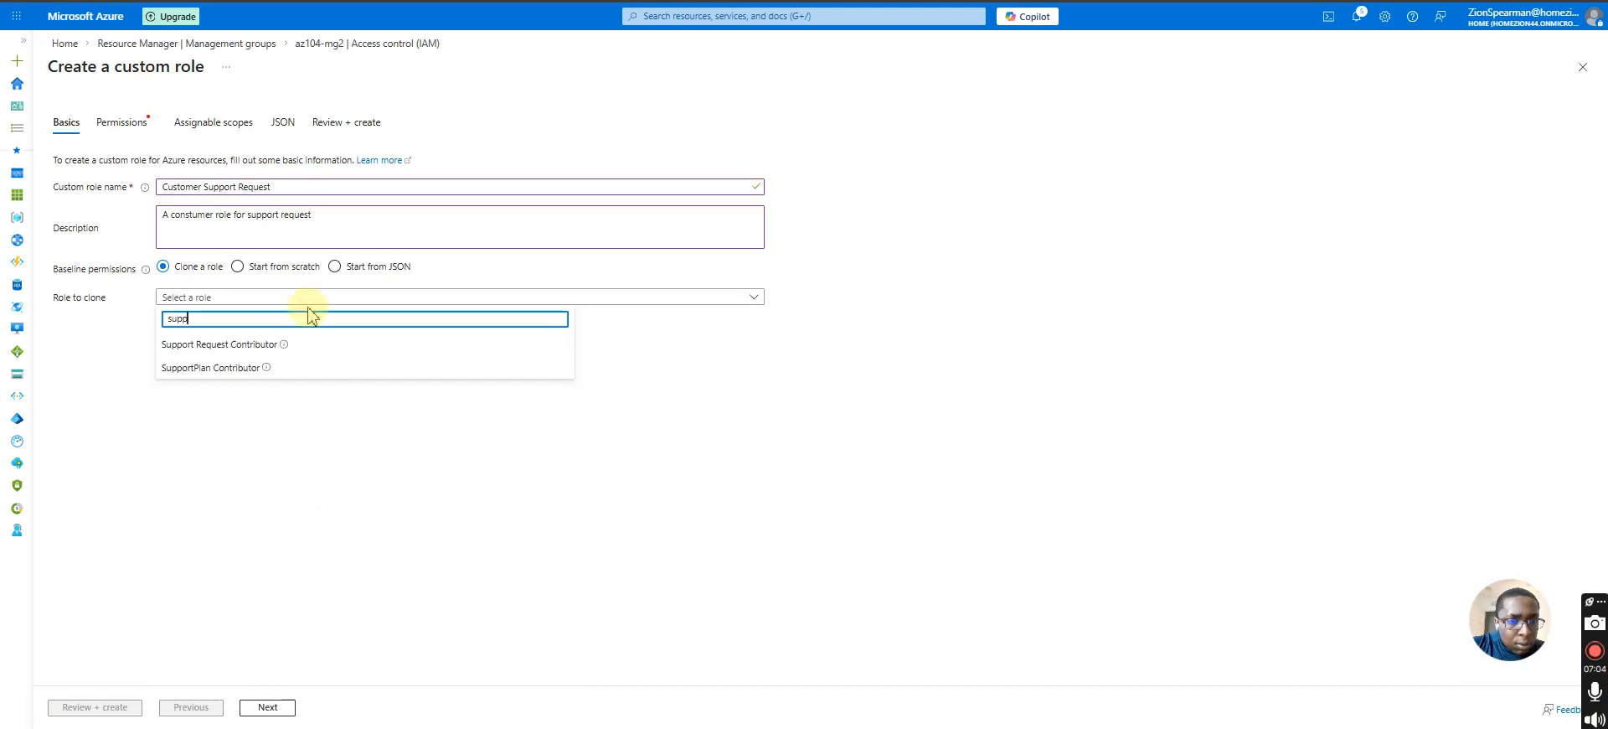
pyautogui.click(317, 345)
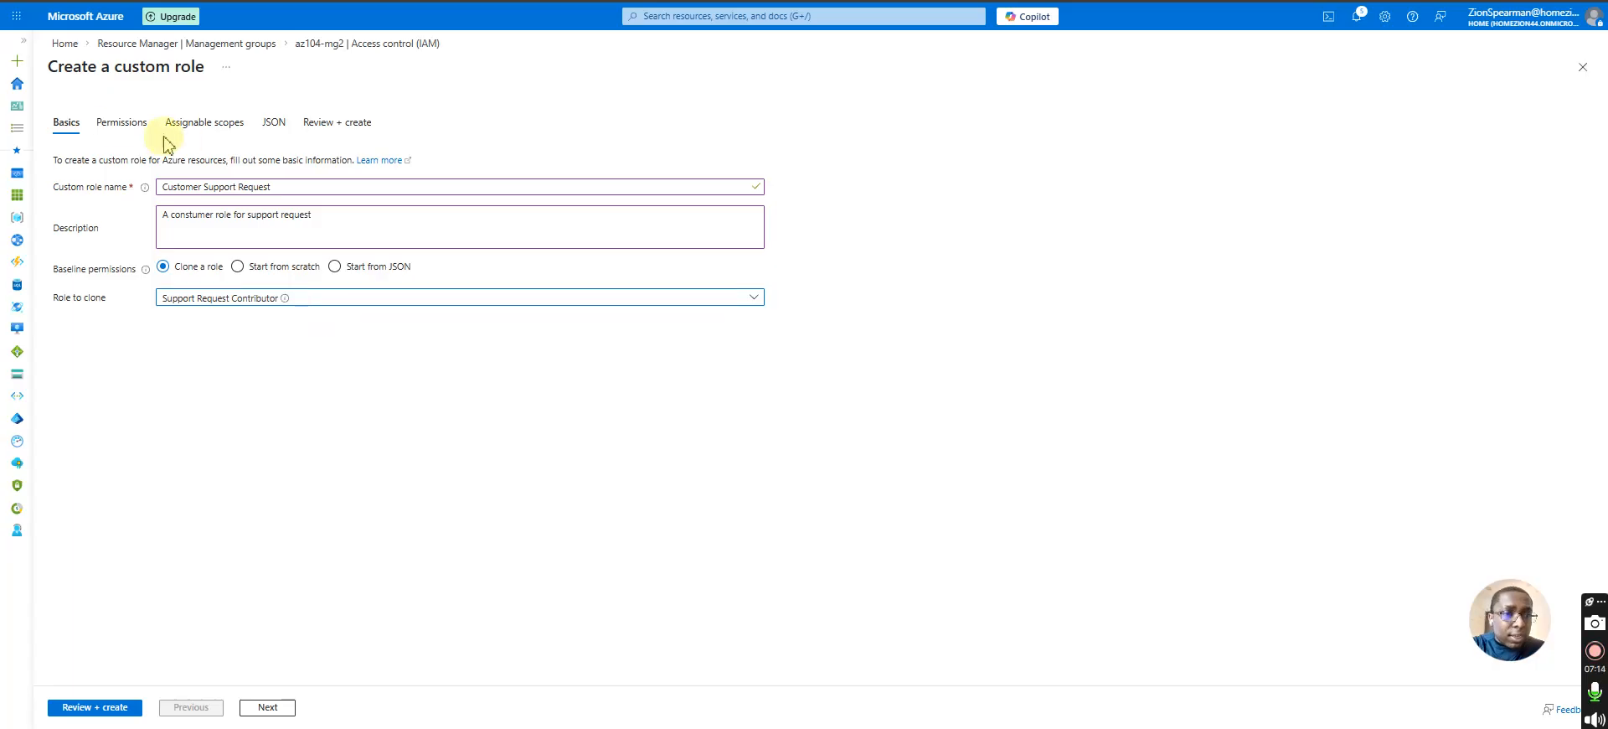
# Step: Review the custom role's permissions, assignable scopes and JSON definition, and create the Customer Support Request role
pyautogui.click(113, 125)
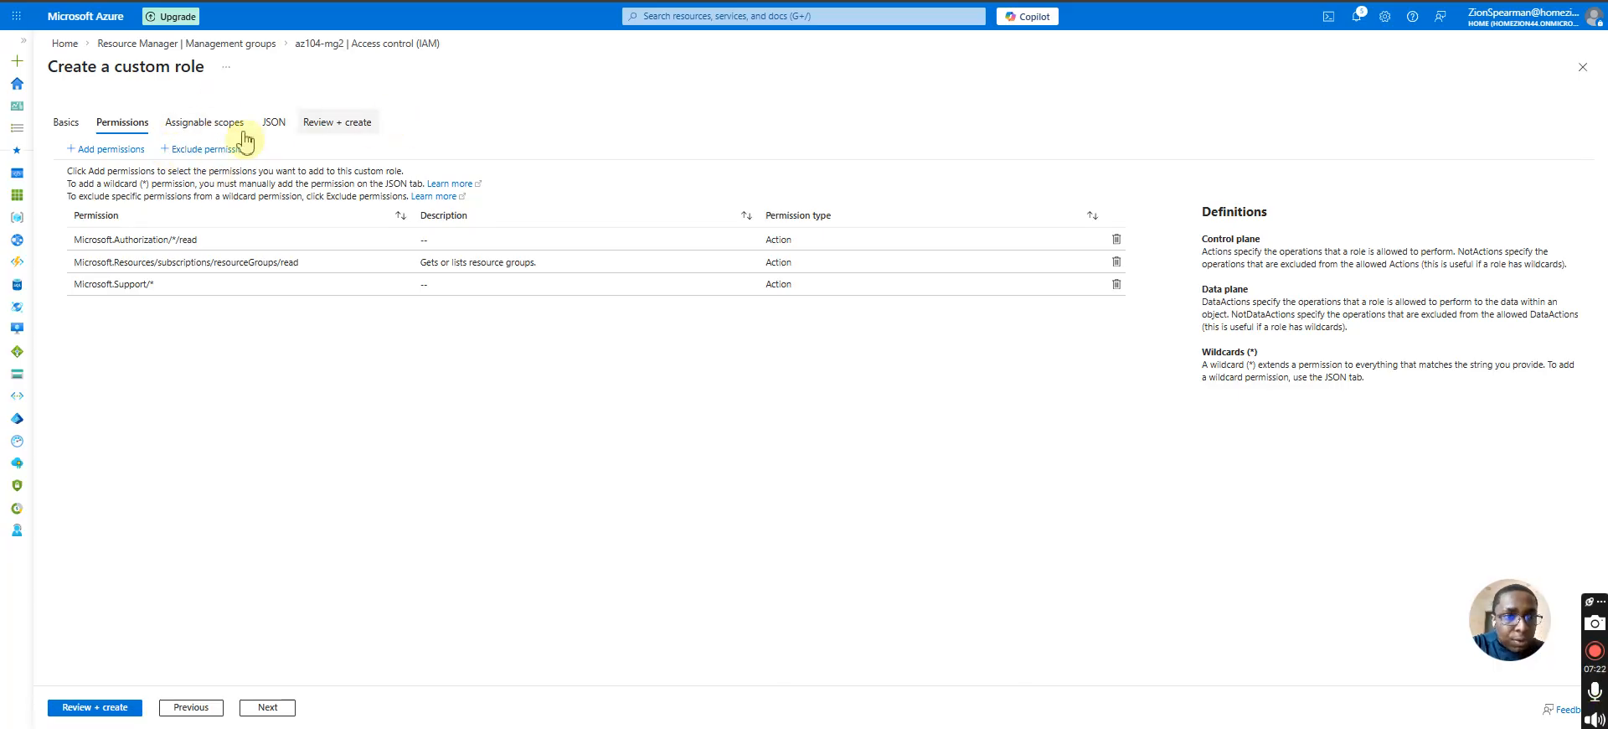
pyautogui.click(219, 126)
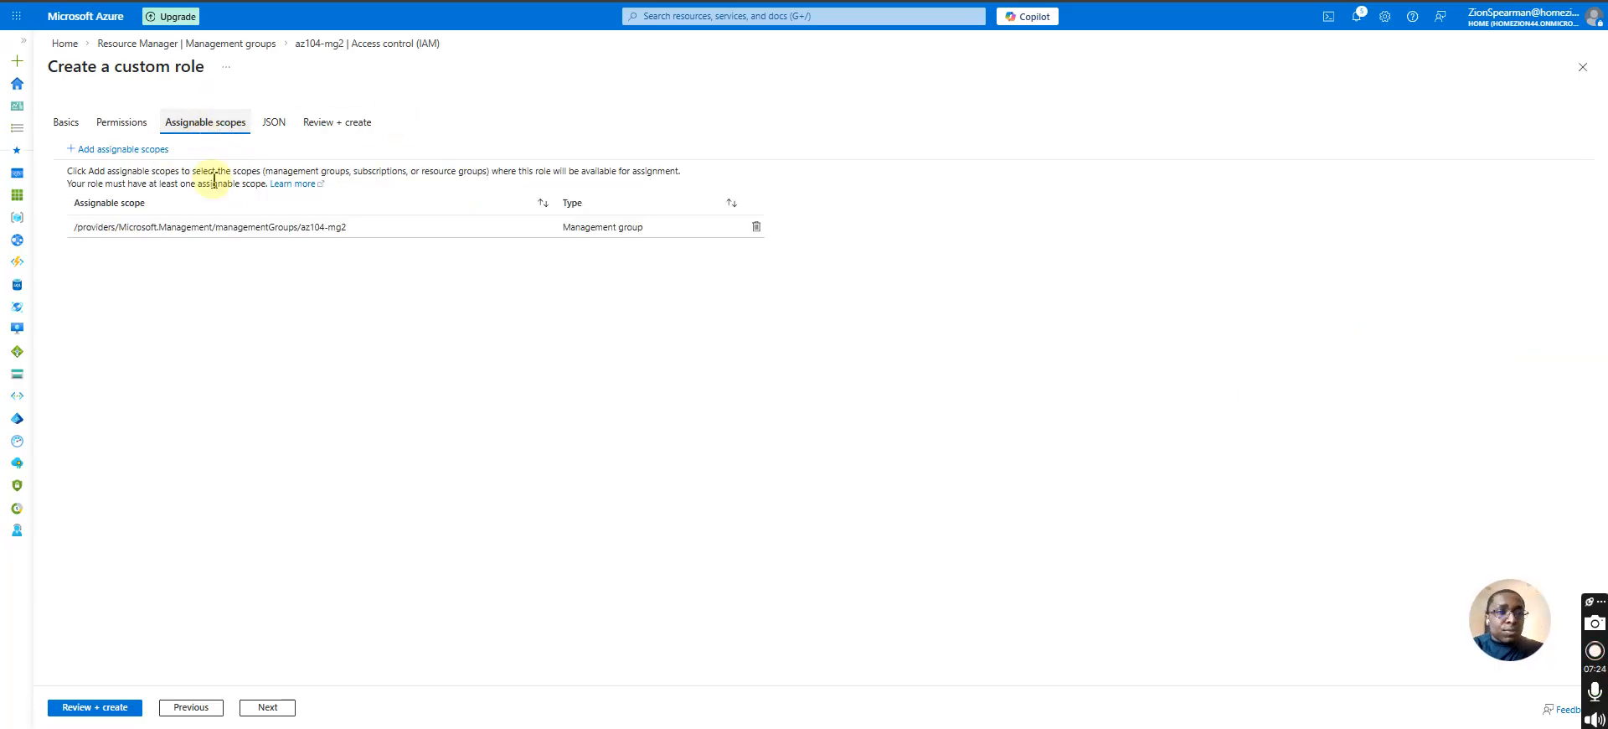
pyautogui.click(275, 140)
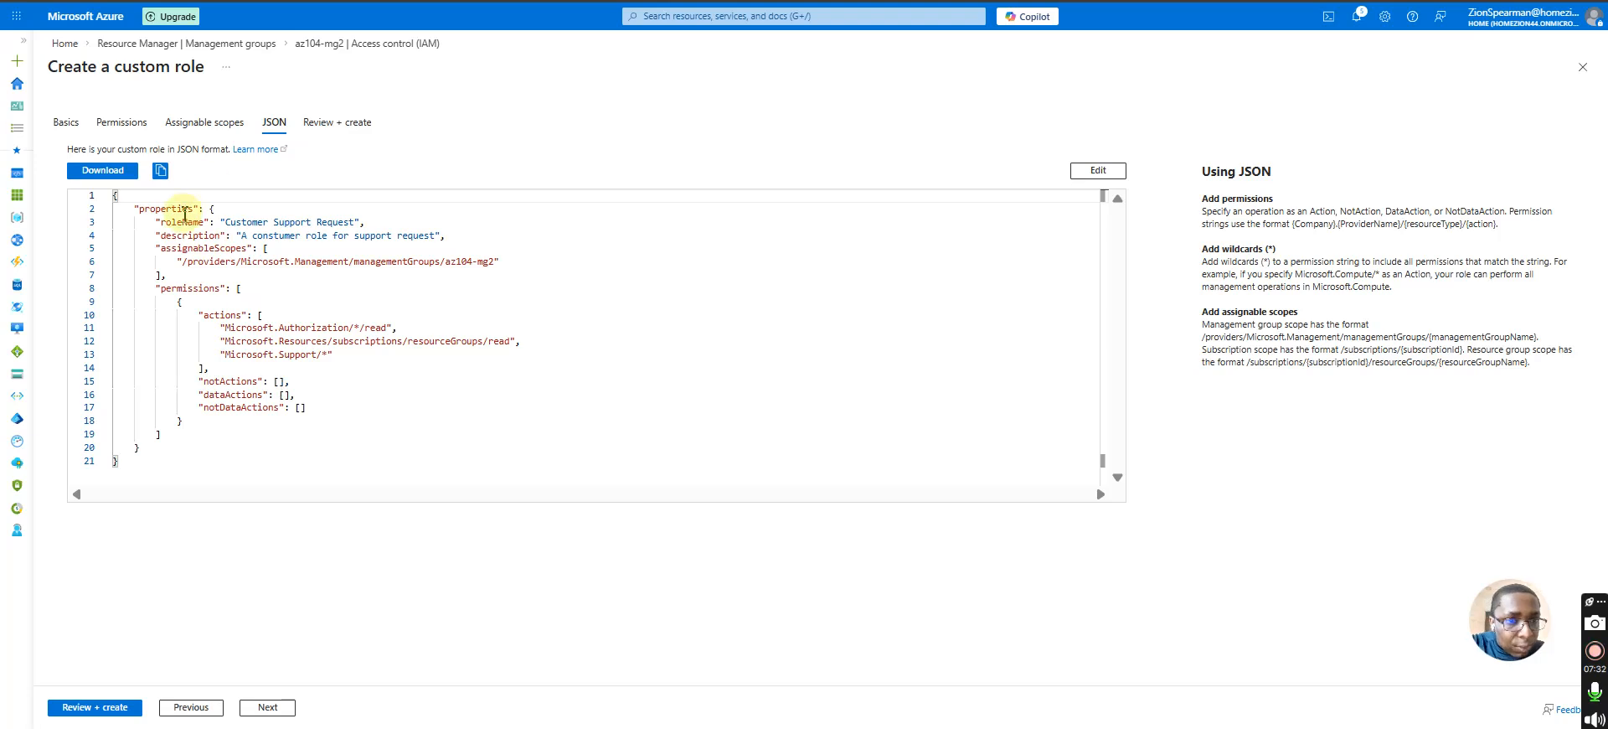
pyautogui.click(361, 142)
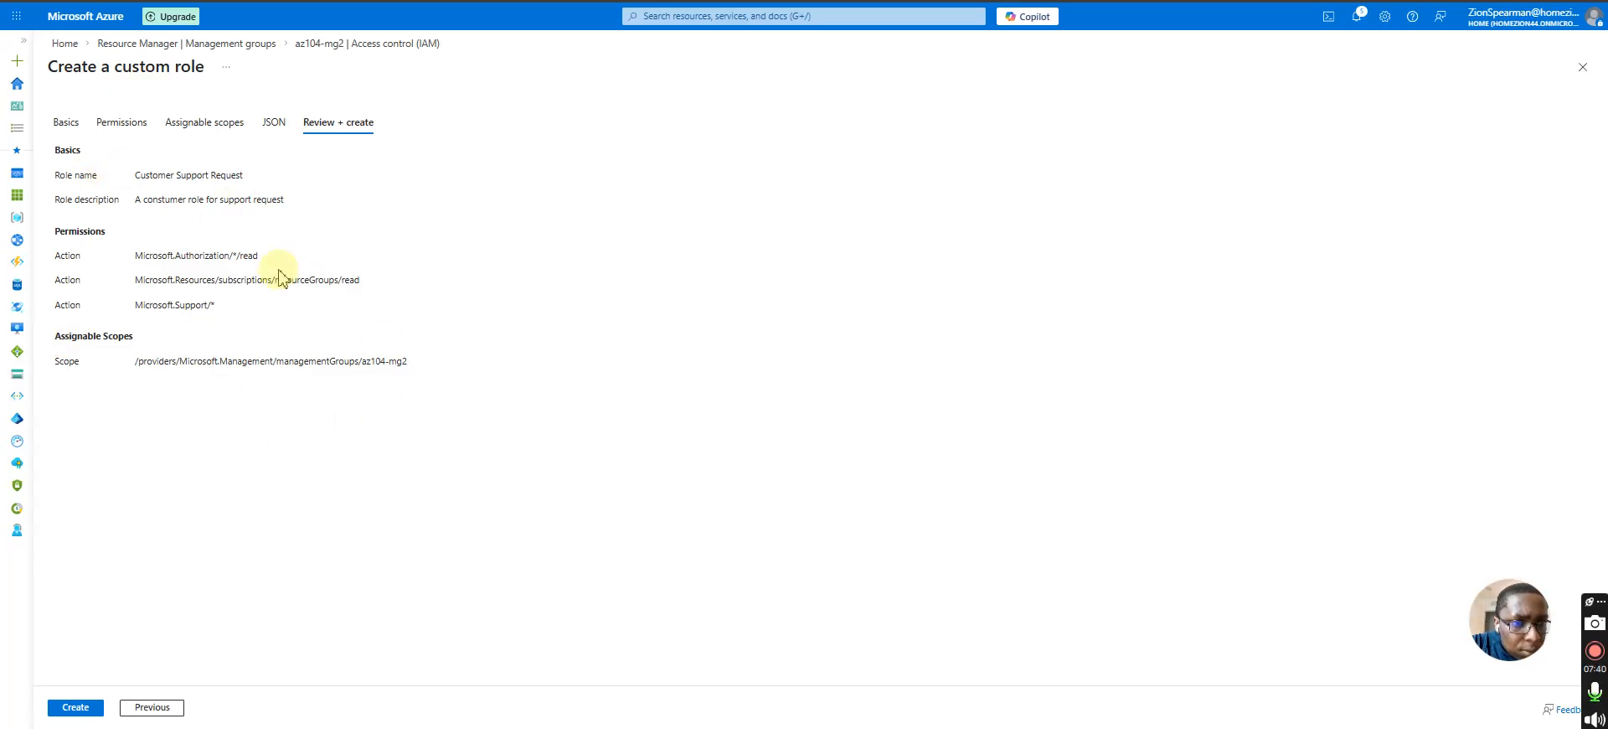
pyautogui.click(77, 708)
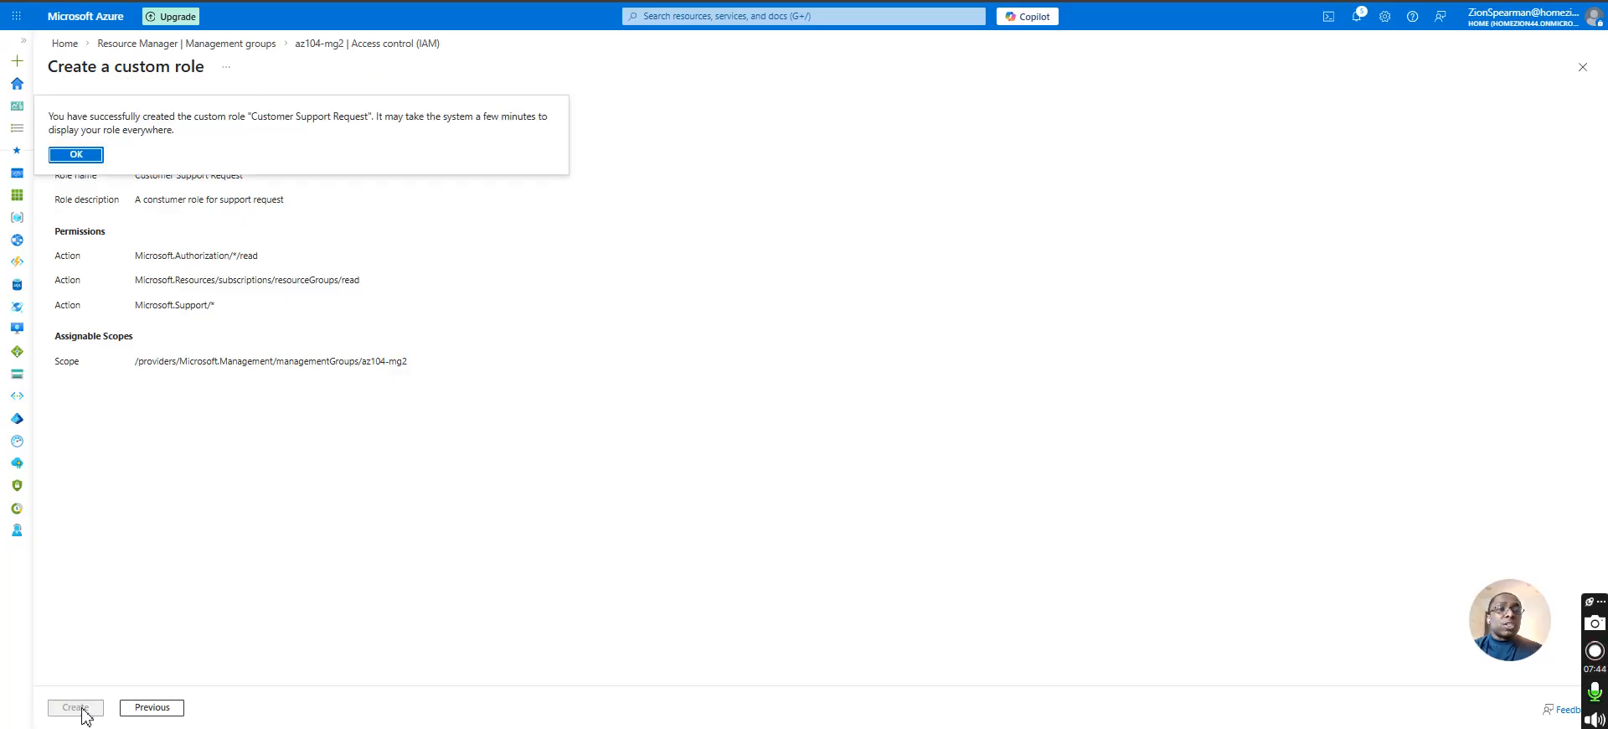
pyautogui.click(75, 155)
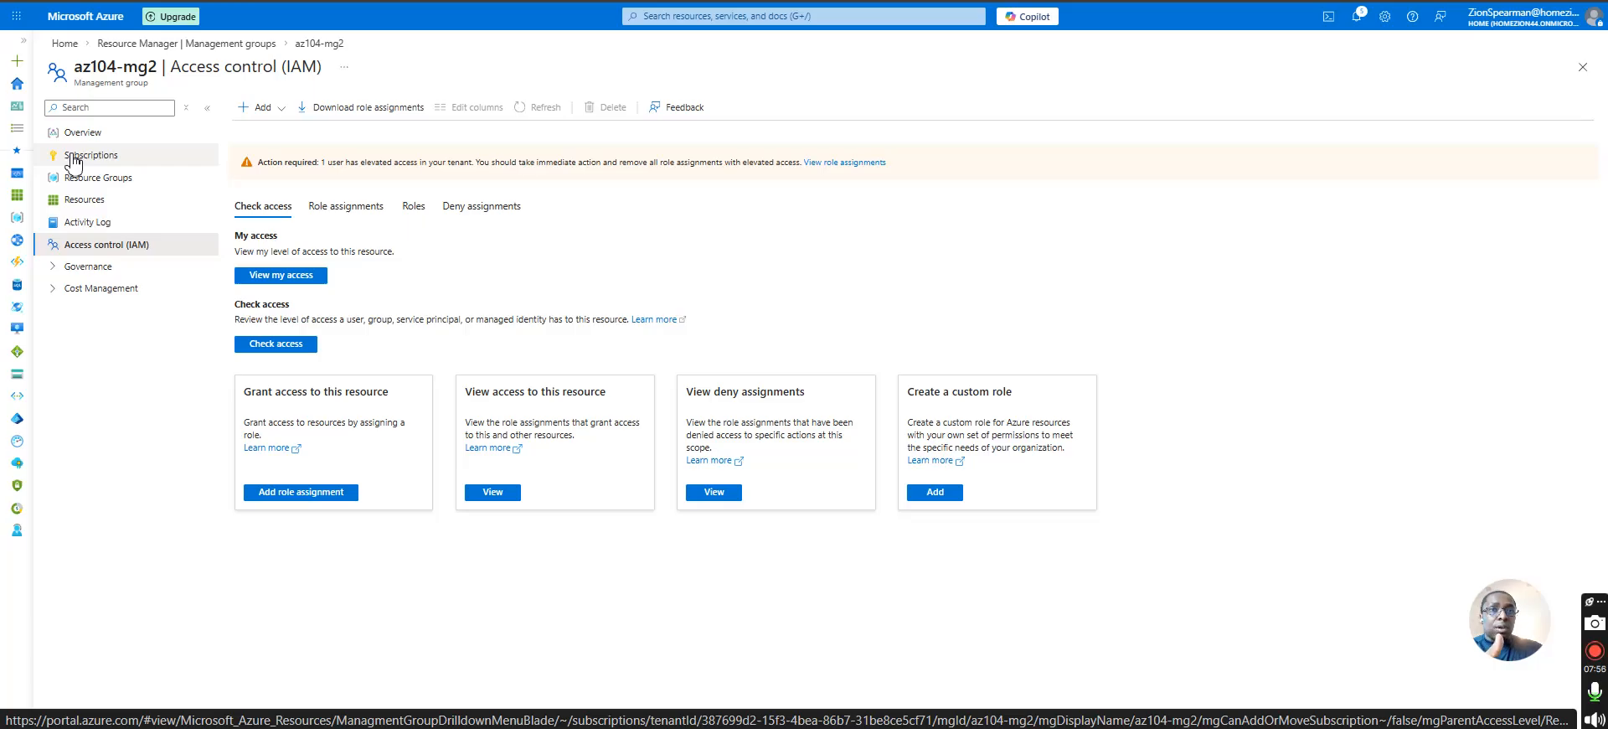
# Step: Open the activity log of the az104-mg2 management group and search it for "custom role"
pyautogui.click(127, 47)
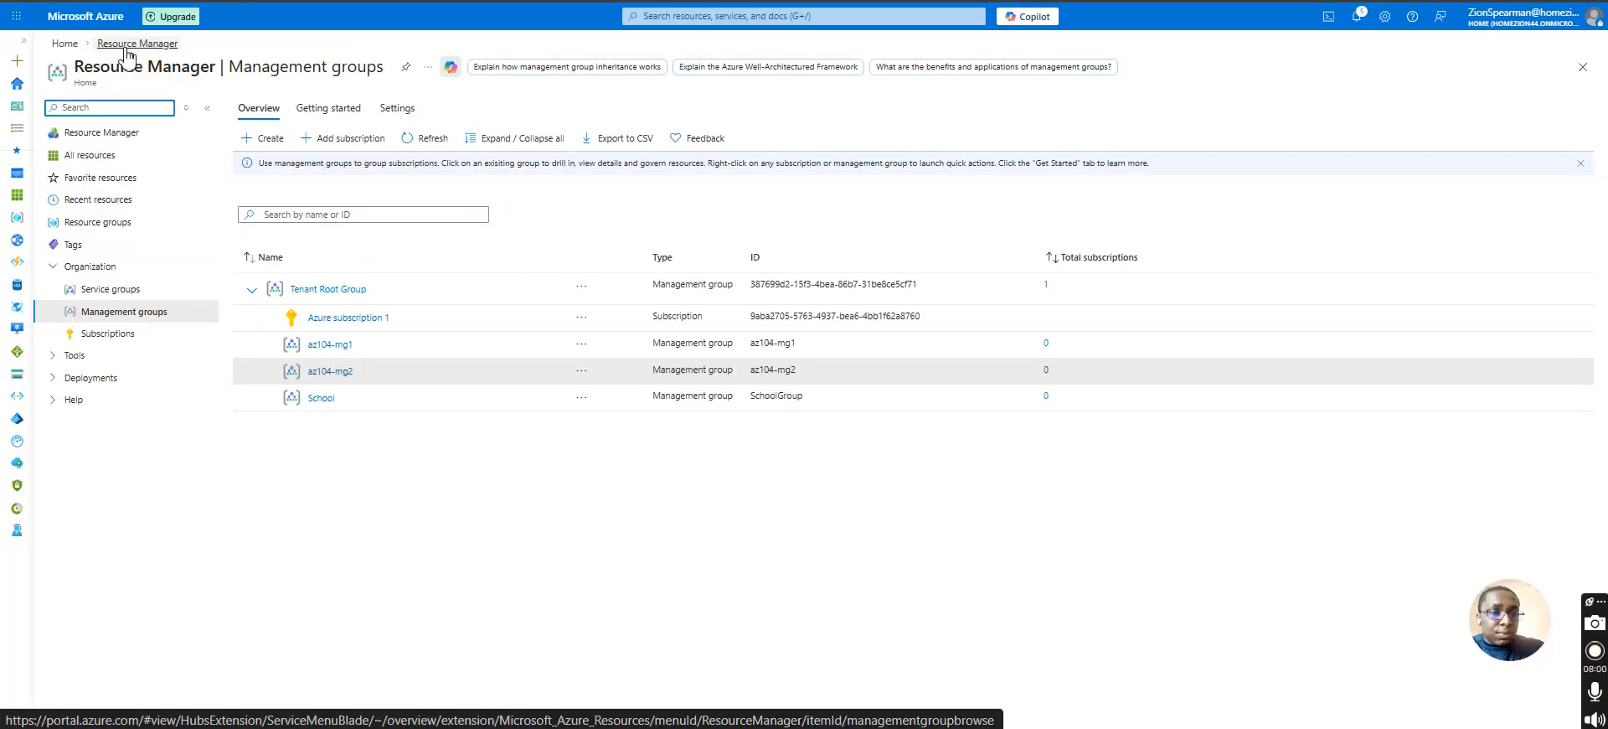
pyautogui.click(345, 371)
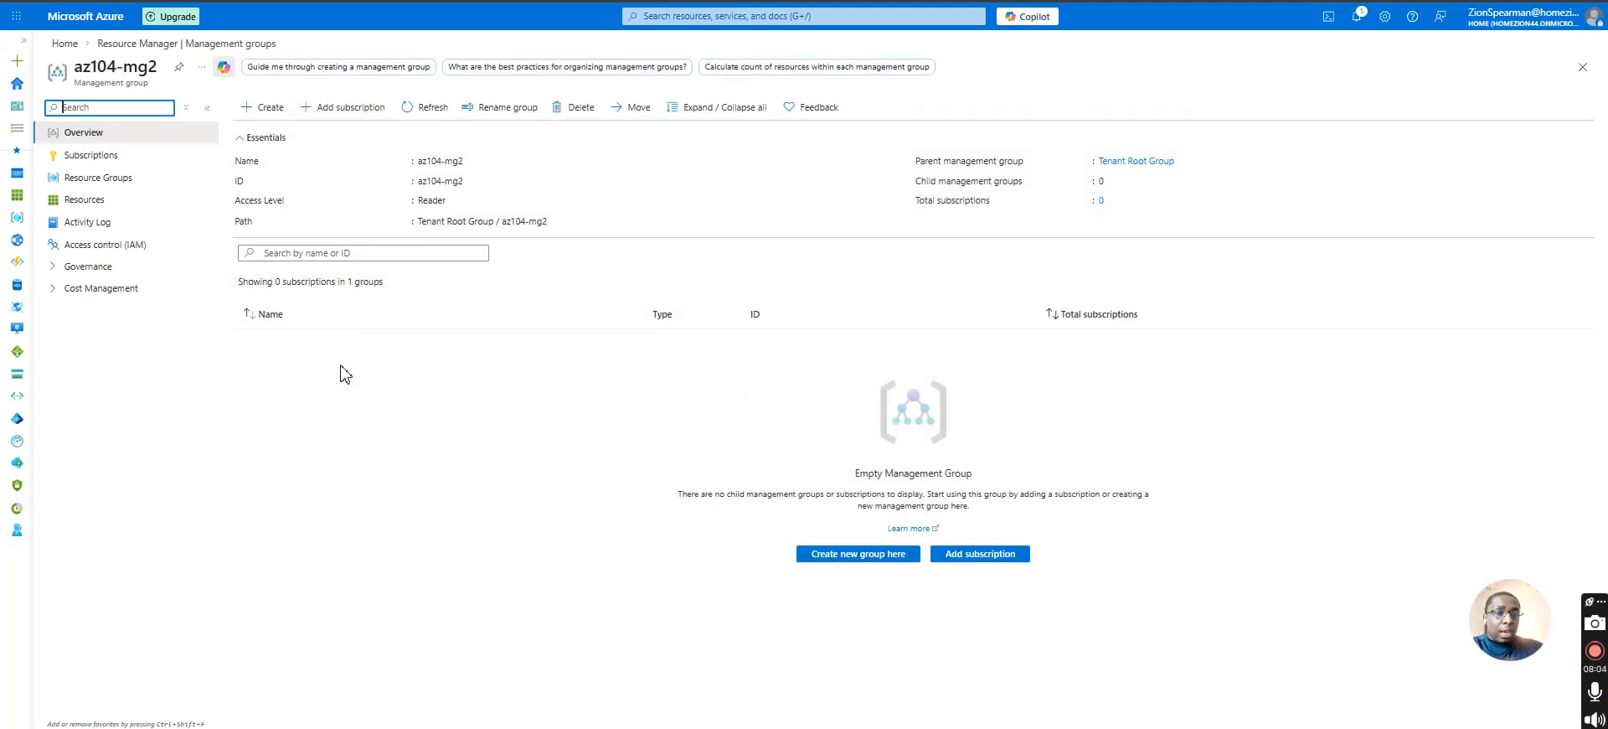
pyautogui.click(98, 226)
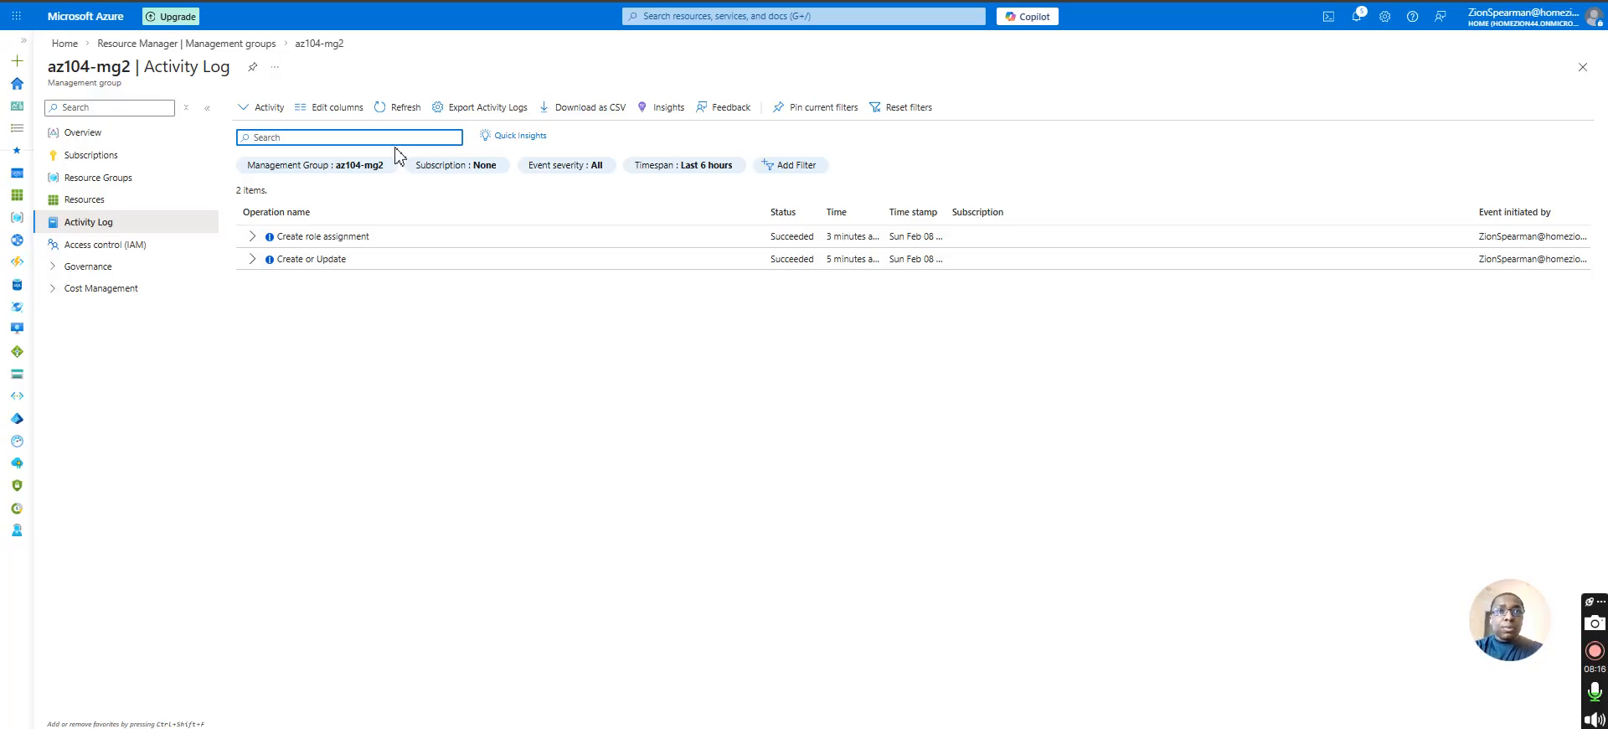
pyautogui.write('custom role')
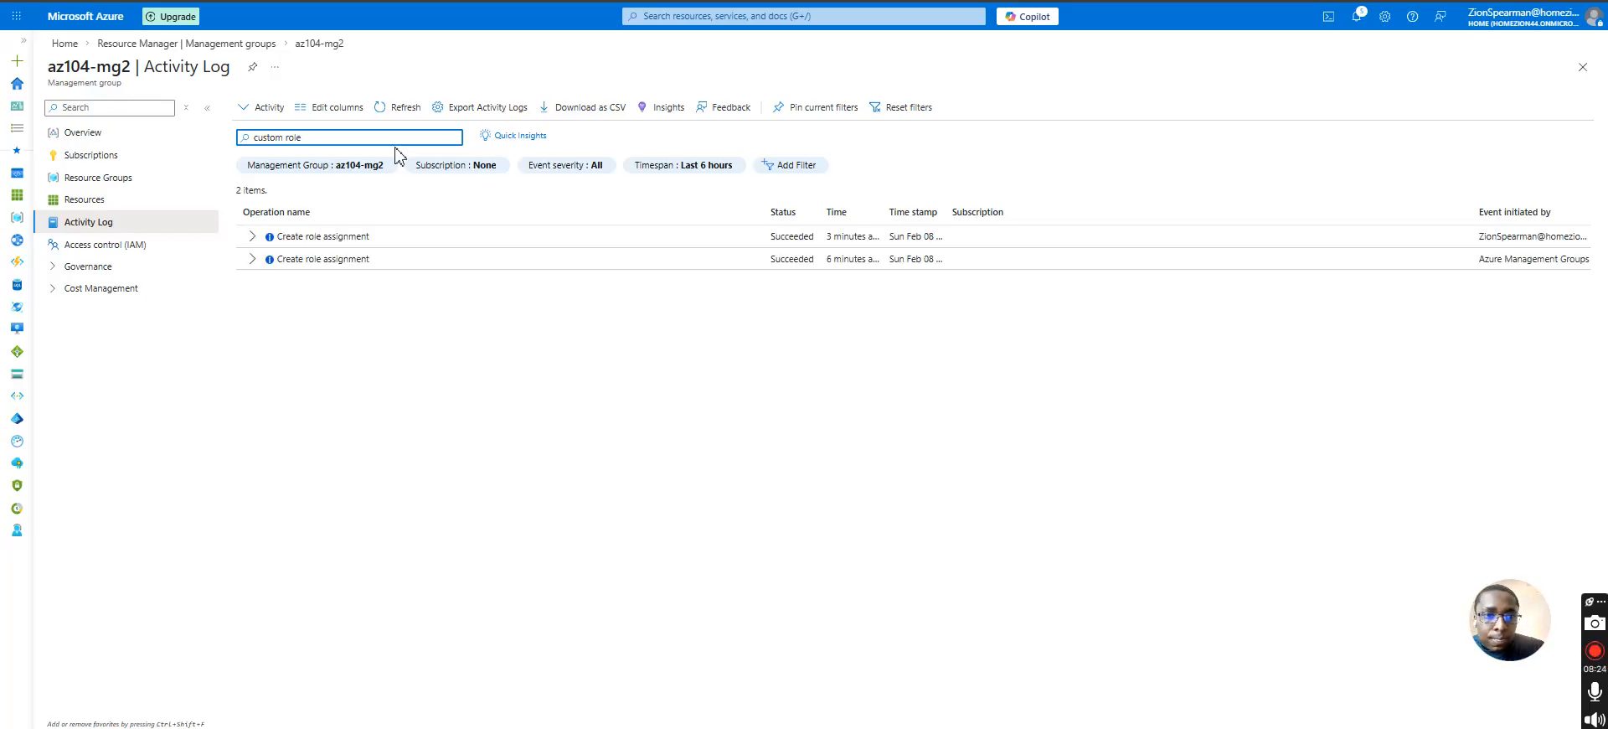
# Step: Examine the summary details of the most recent Create role assignment event and close them
pyautogui.click(373, 238)
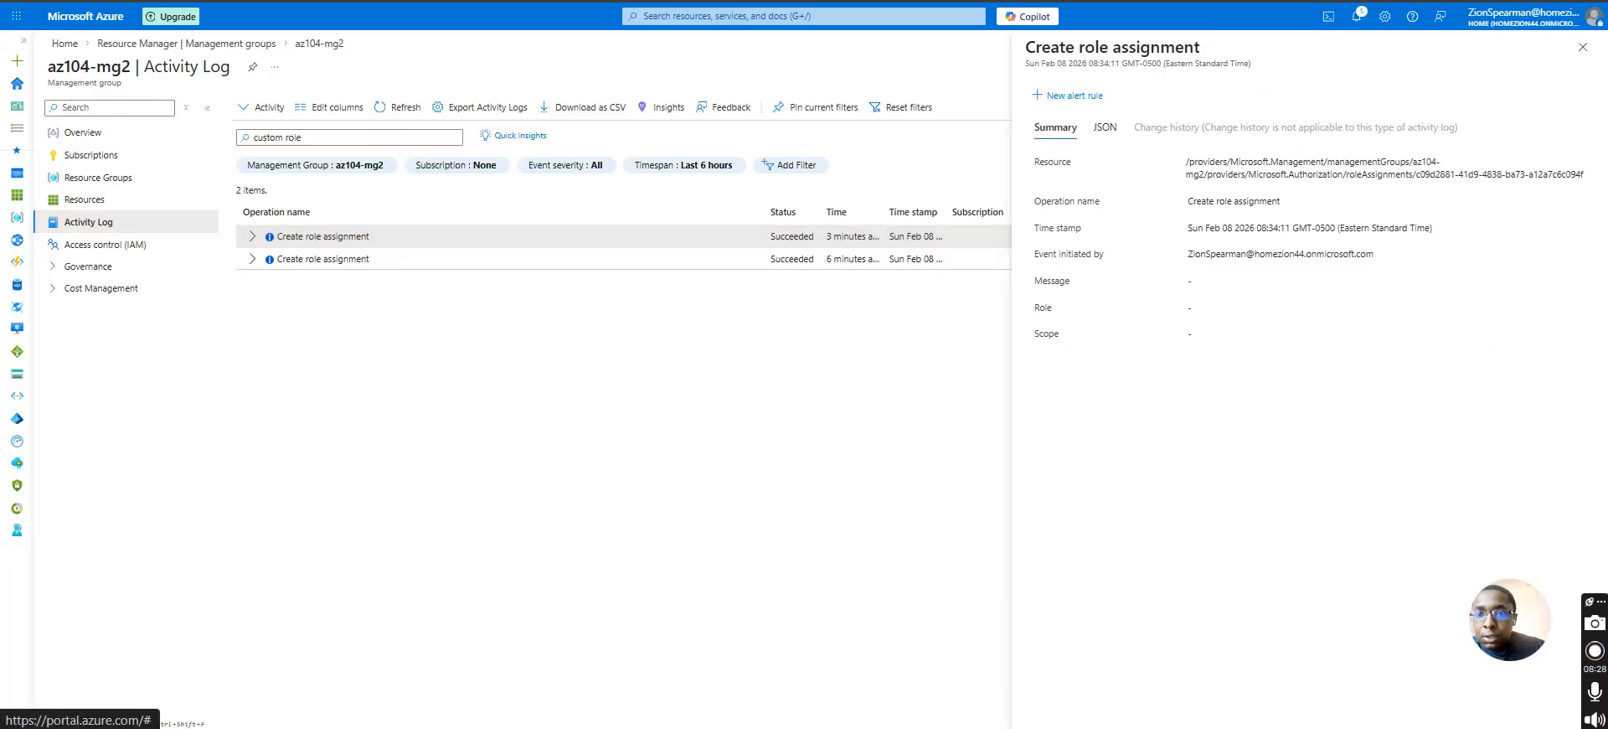
pyautogui.click(1583, 47)
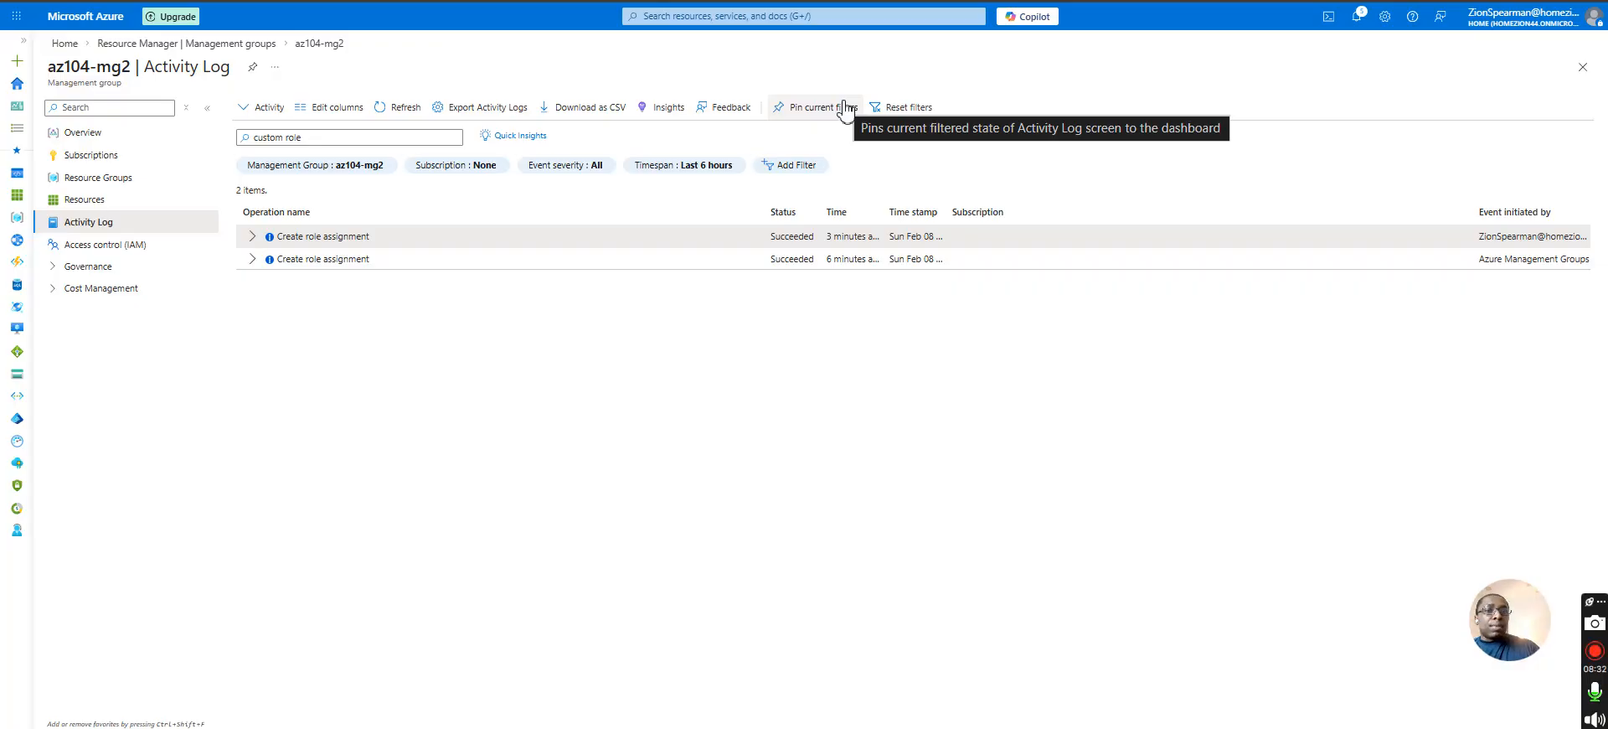
pyautogui.click(850, 243)
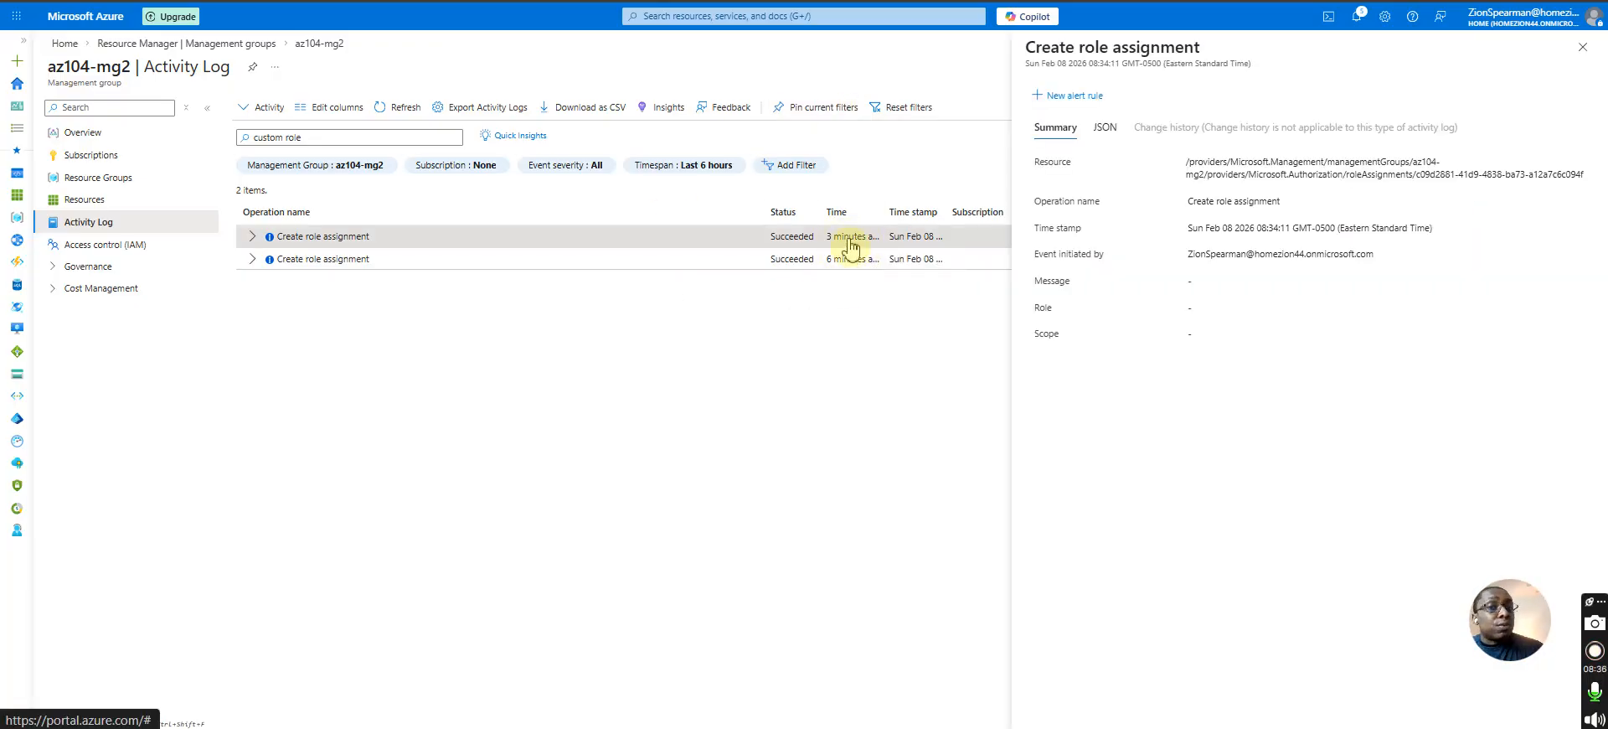
pyautogui.click(1583, 49)
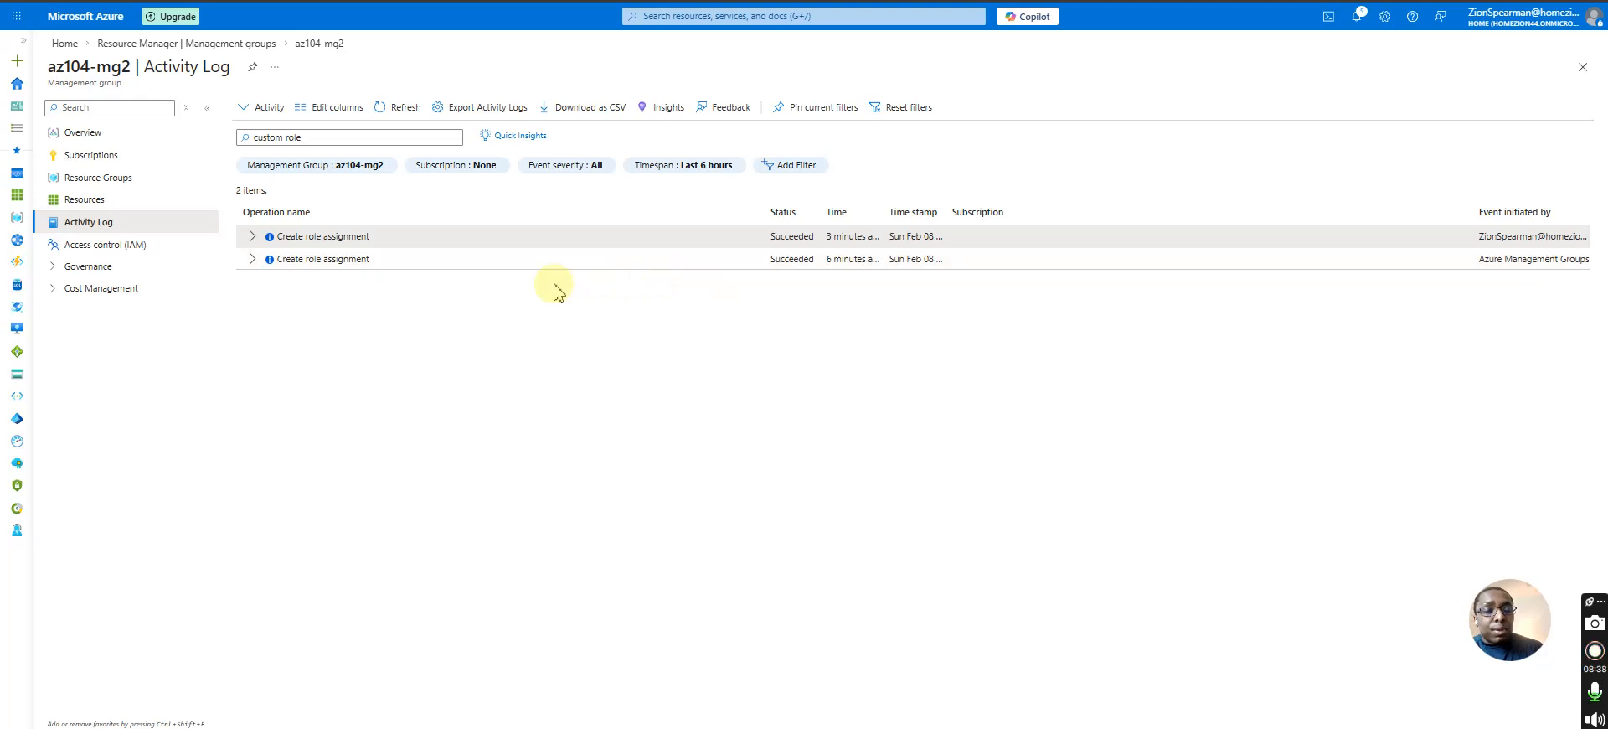